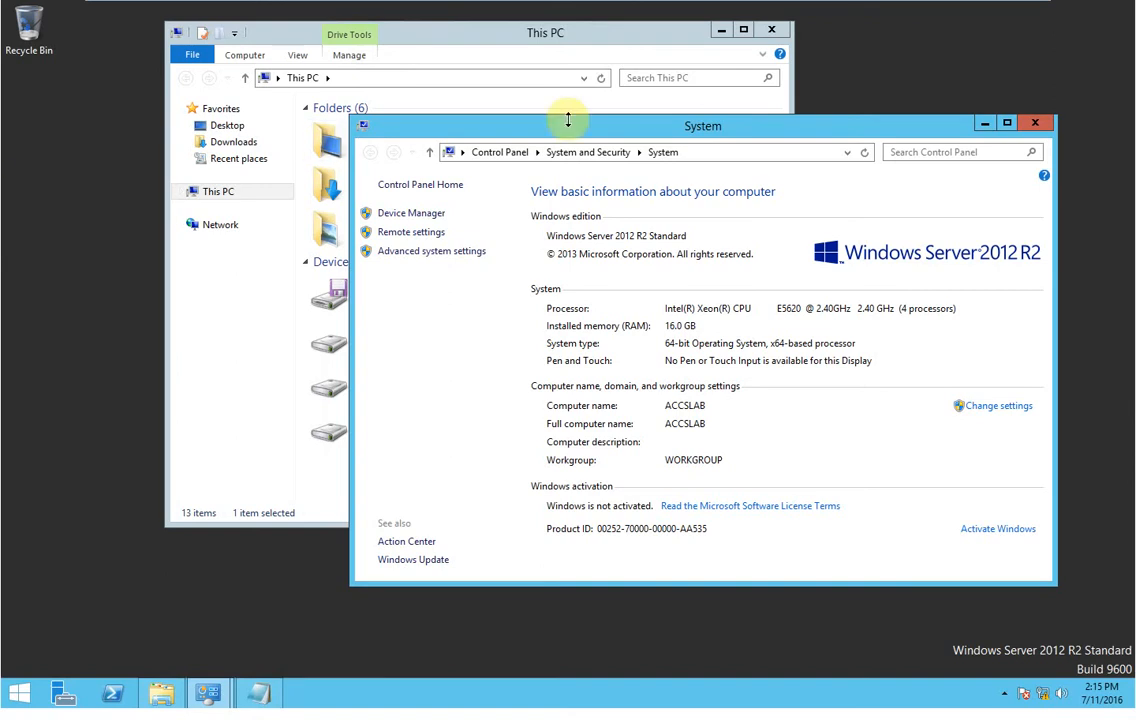
# Enlarge and reposition the System window to review its 16.0 GB memory and processor details.
pyautogui.moveTo(570, 120); pyautogui.dragTo(574, 93)
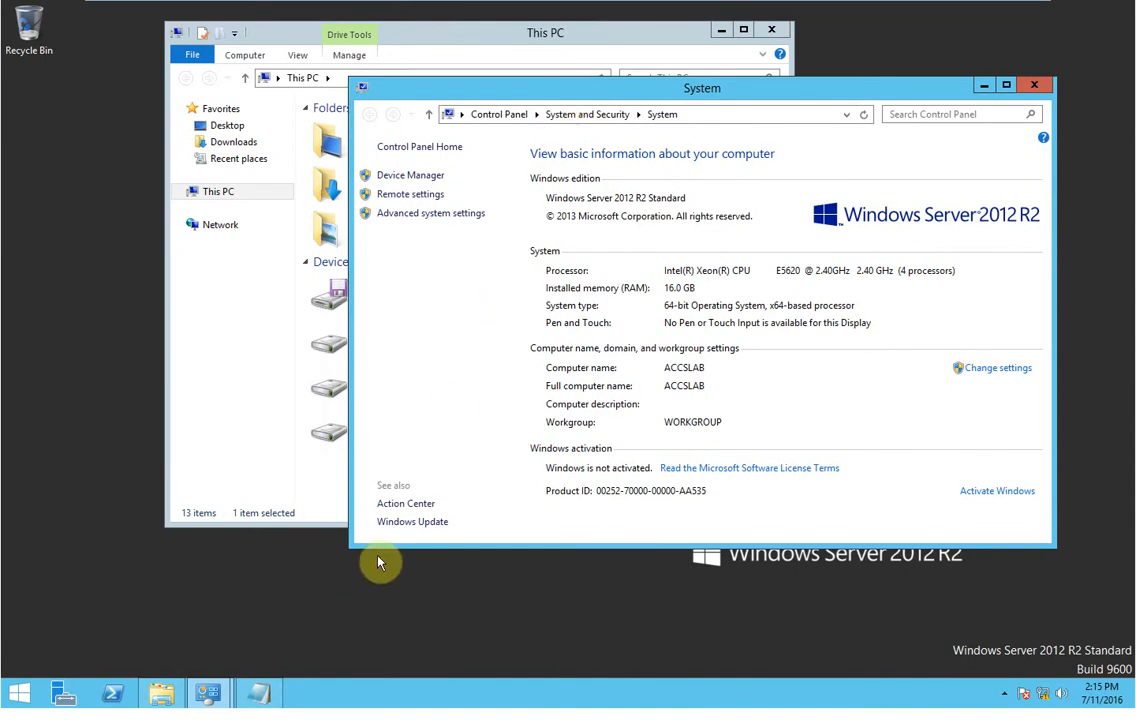
pyautogui.moveTo(468, 89); pyautogui.dragTo(420, 152)
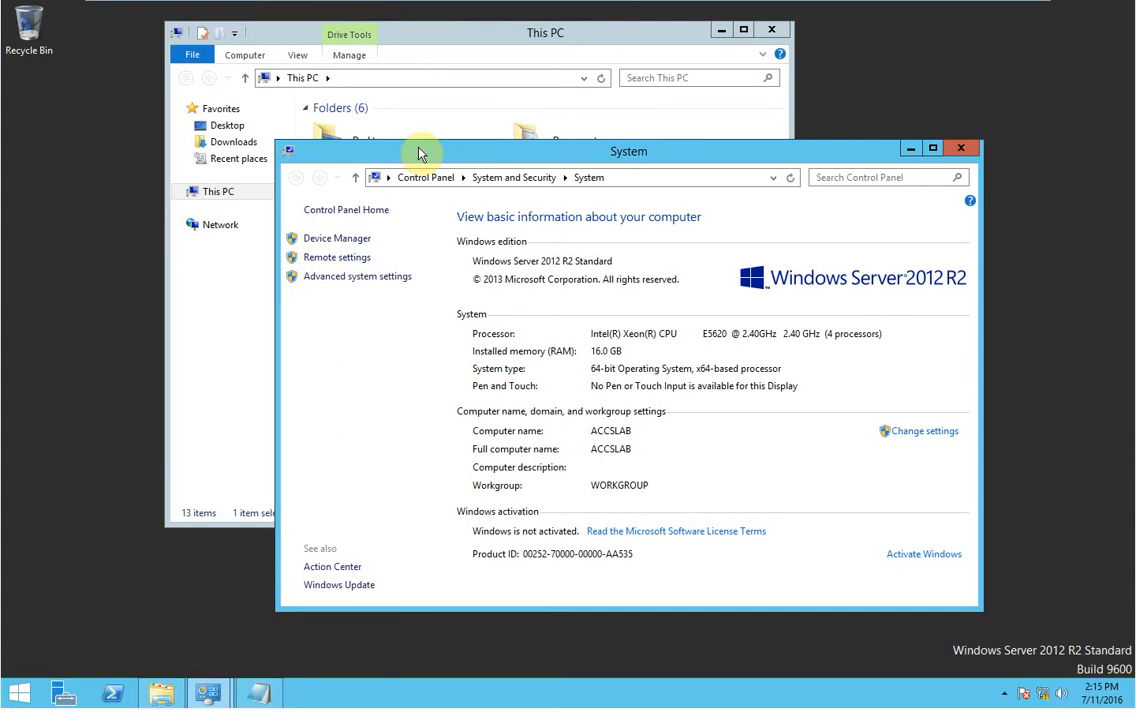
pyautogui.moveTo(444, 142); pyautogui.dragTo(508, 100)
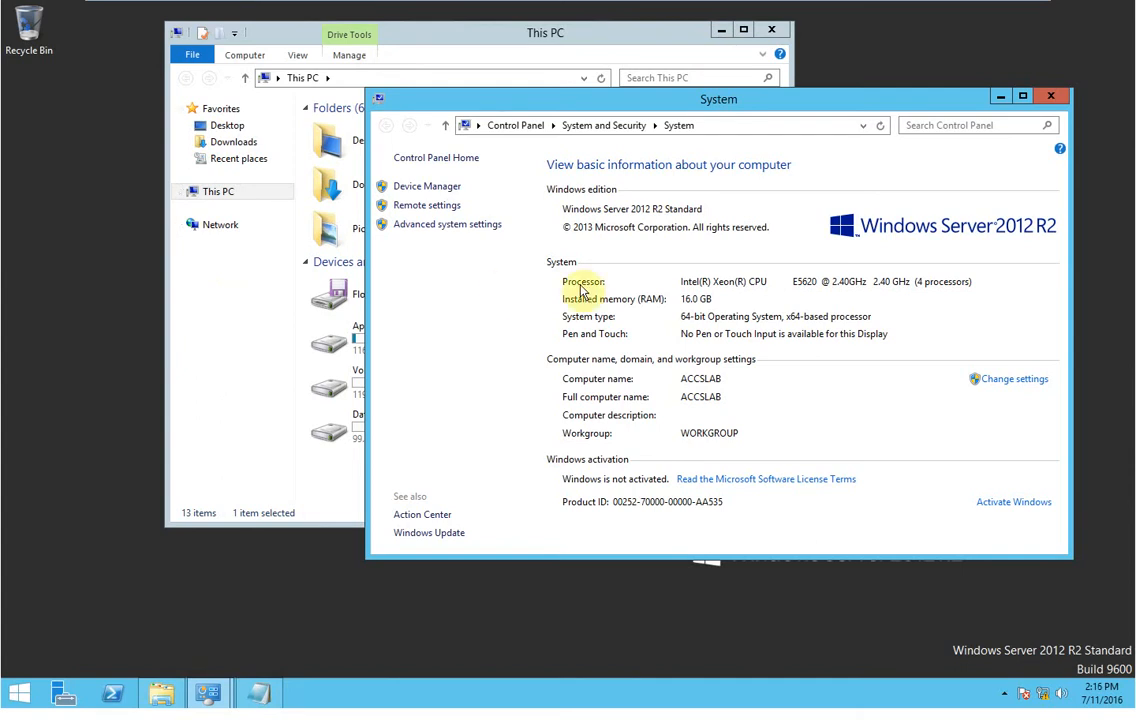
pyautogui.moveTo(487, 101); pyautogui.dragTo(338, 80)
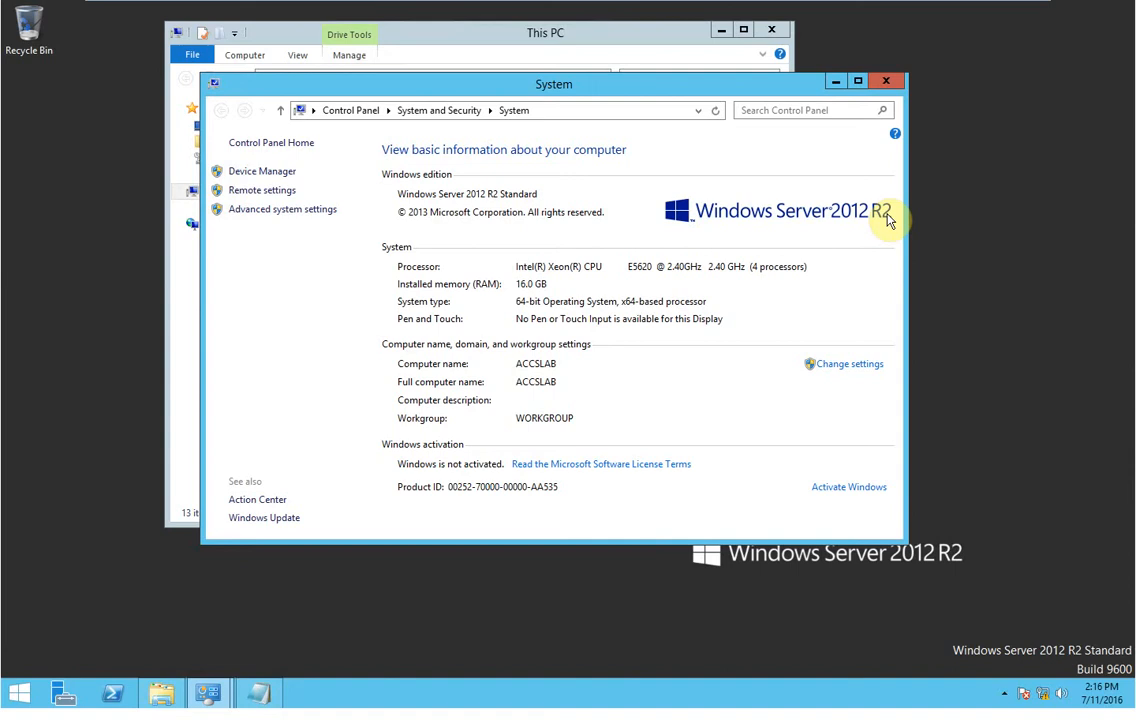
pyautogui.click(526, 287)
pyautogui.click(567, 284)
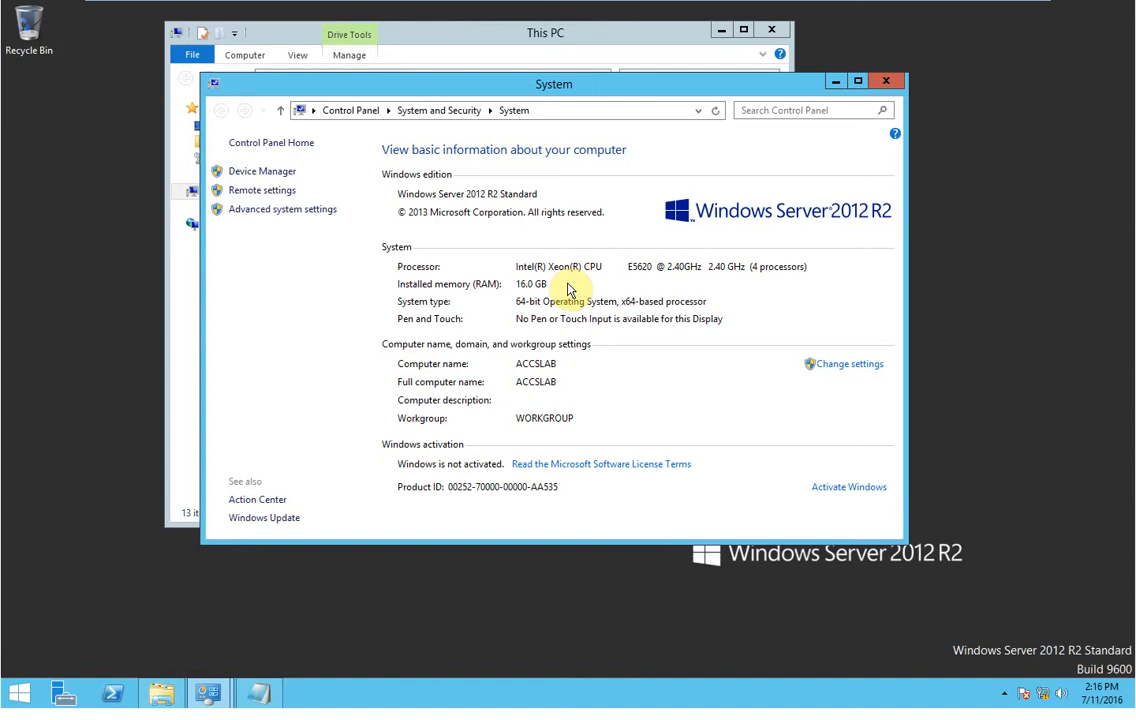
pyautogui.click(755, 268)
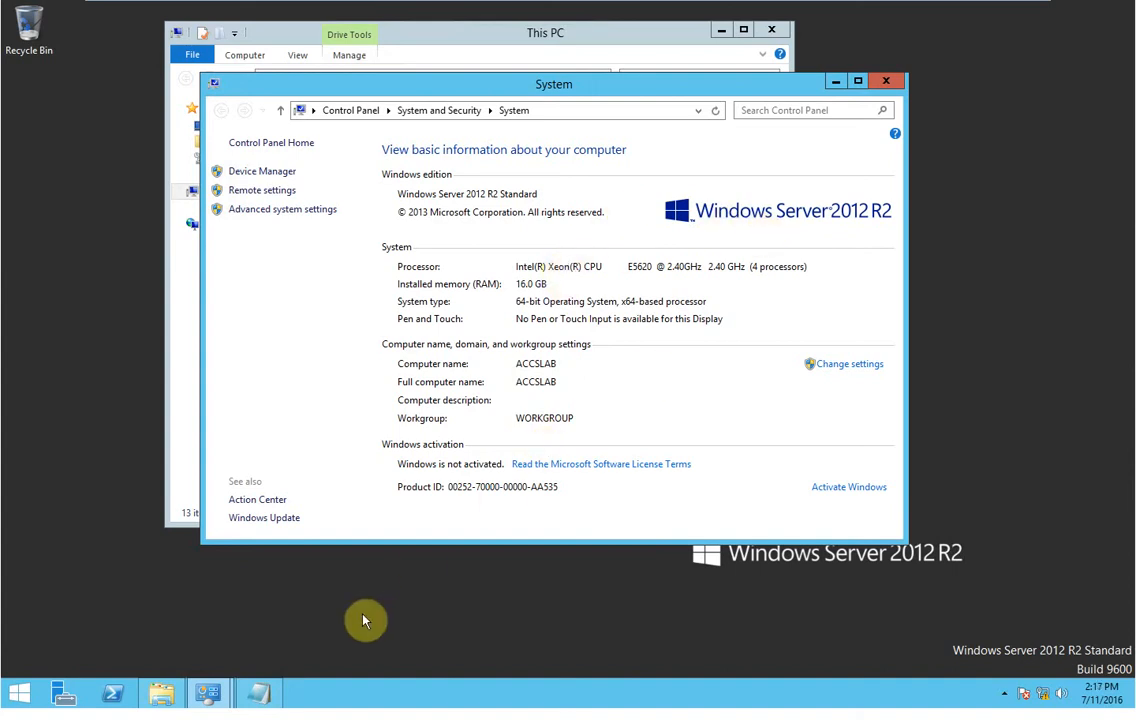
pyautogui.click(279, 692)
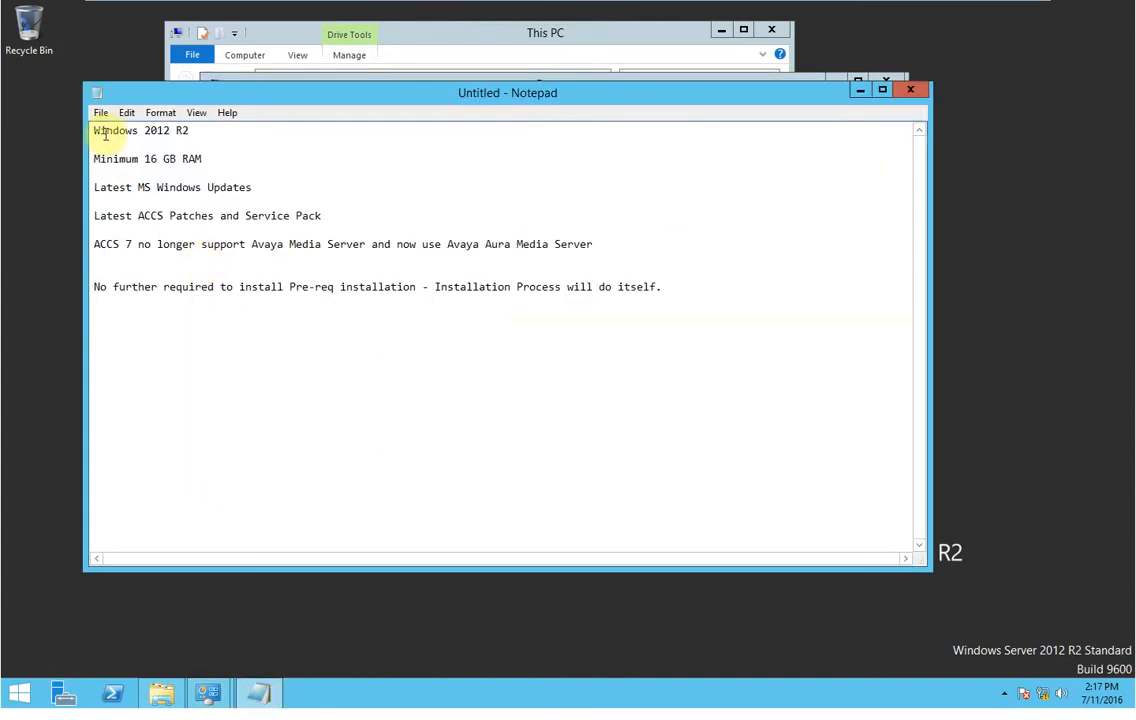
pyautogui.moveTo(100, 133); pyautogui.dragTo(187, 145)
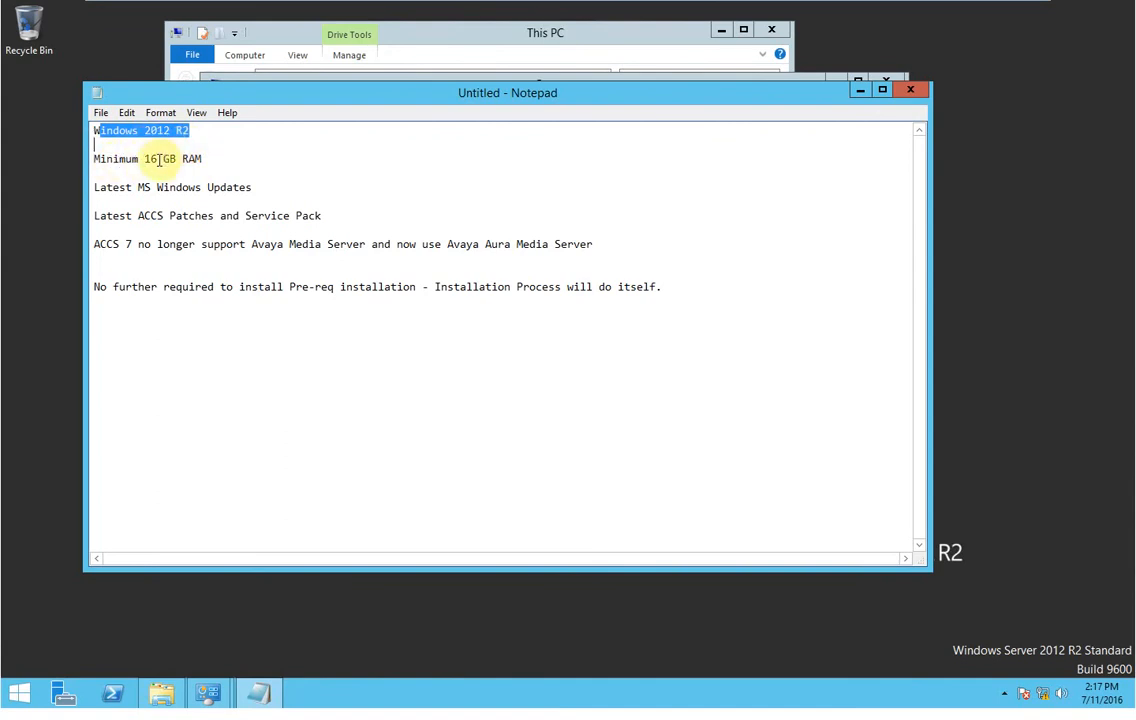
pyautogui.moveTo(157, 159); pyautogui.dragTo(145, 160)
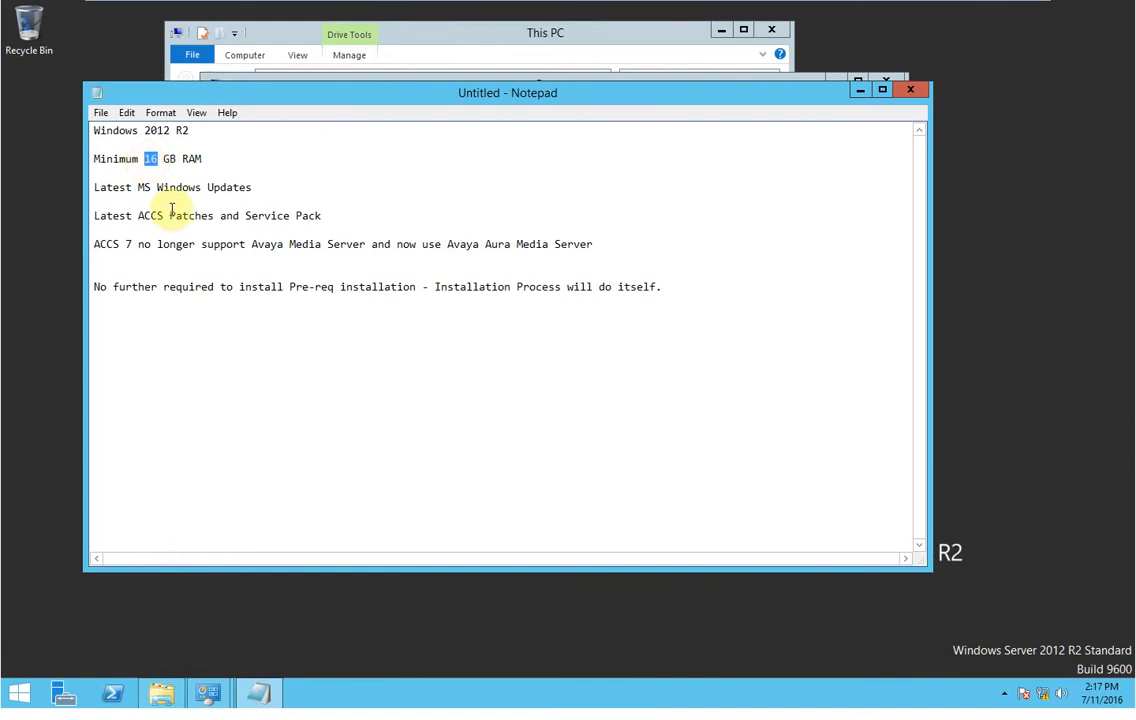
pyautogui.moveTo(252, 187); pyautogui.dragTo(78, 187)
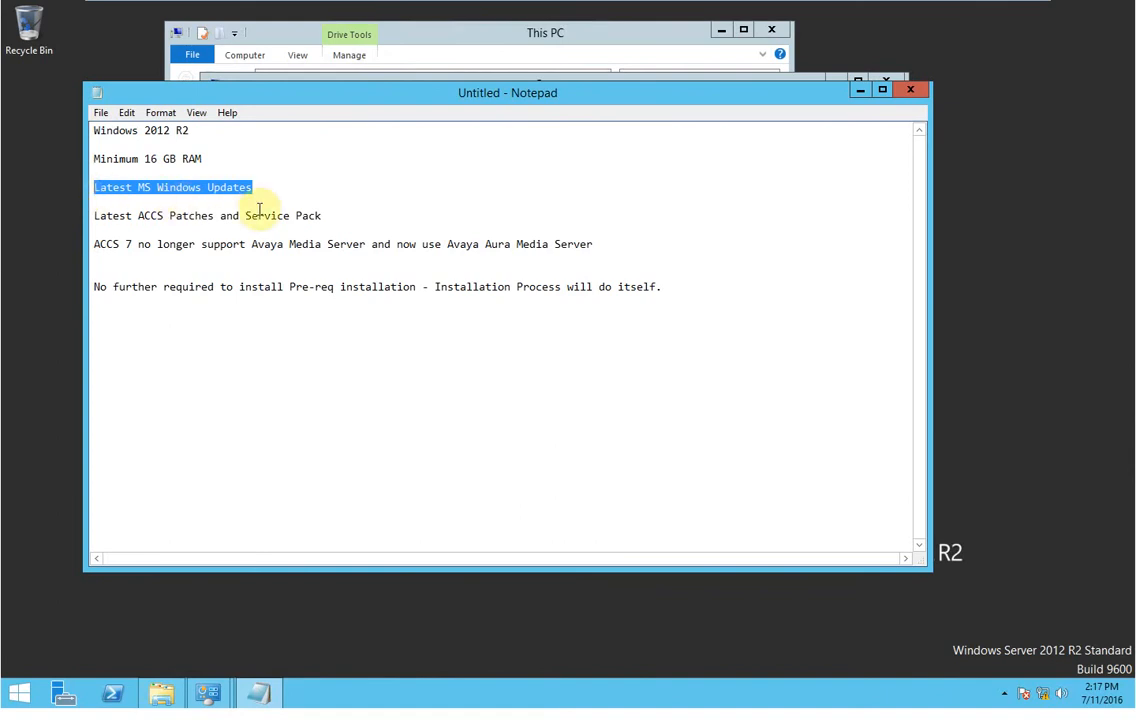
pyautogui.moveTo(325, 214); pyautogui.dragTo(90, 216)
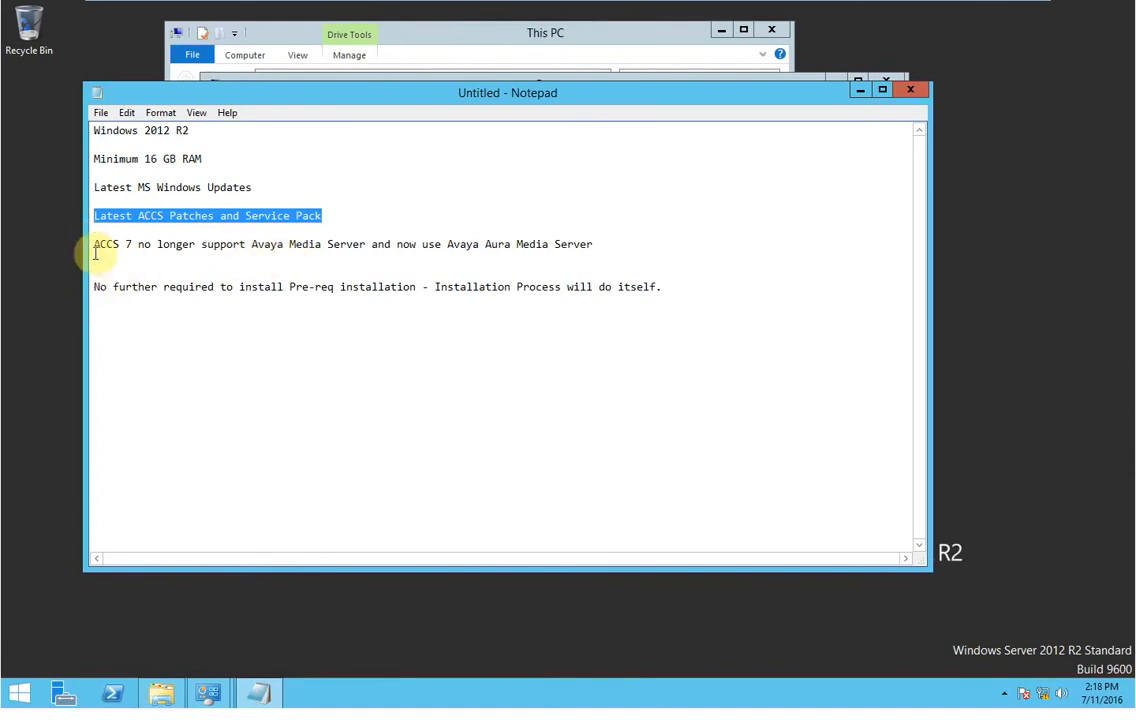
pyautogui.moveTo(95, 245); pyautogui.dragTo(590, 248)
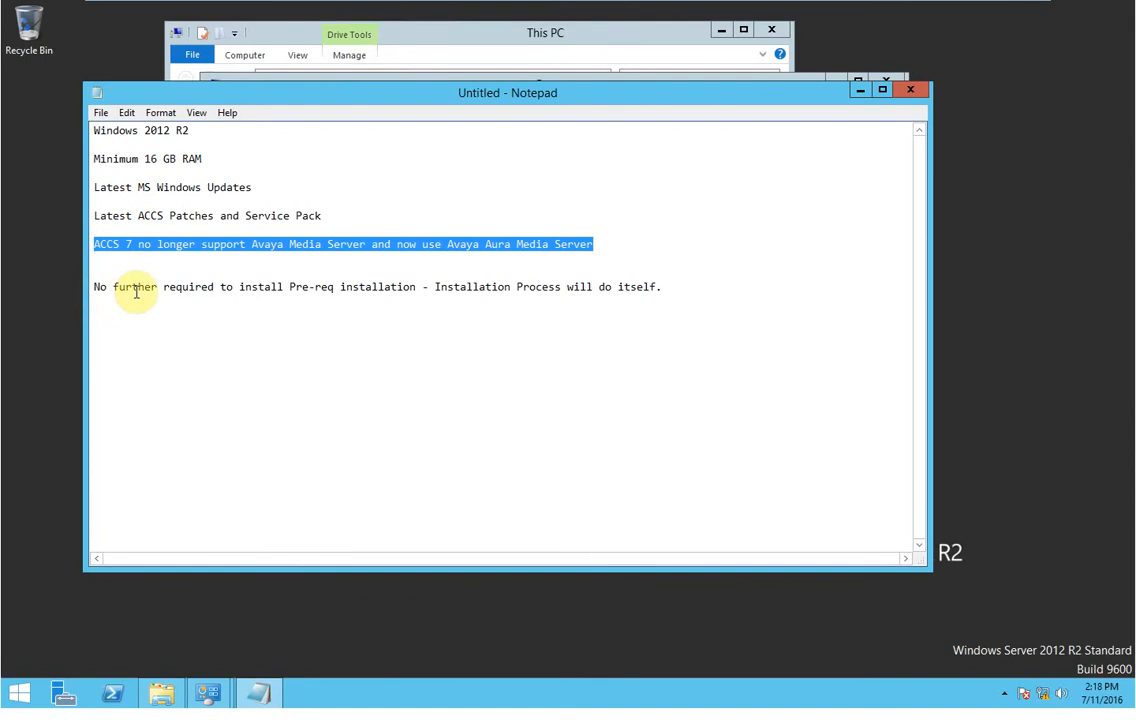
pyautogui.moveTo(95, 289); pyautogui.dragTo(675, 289)
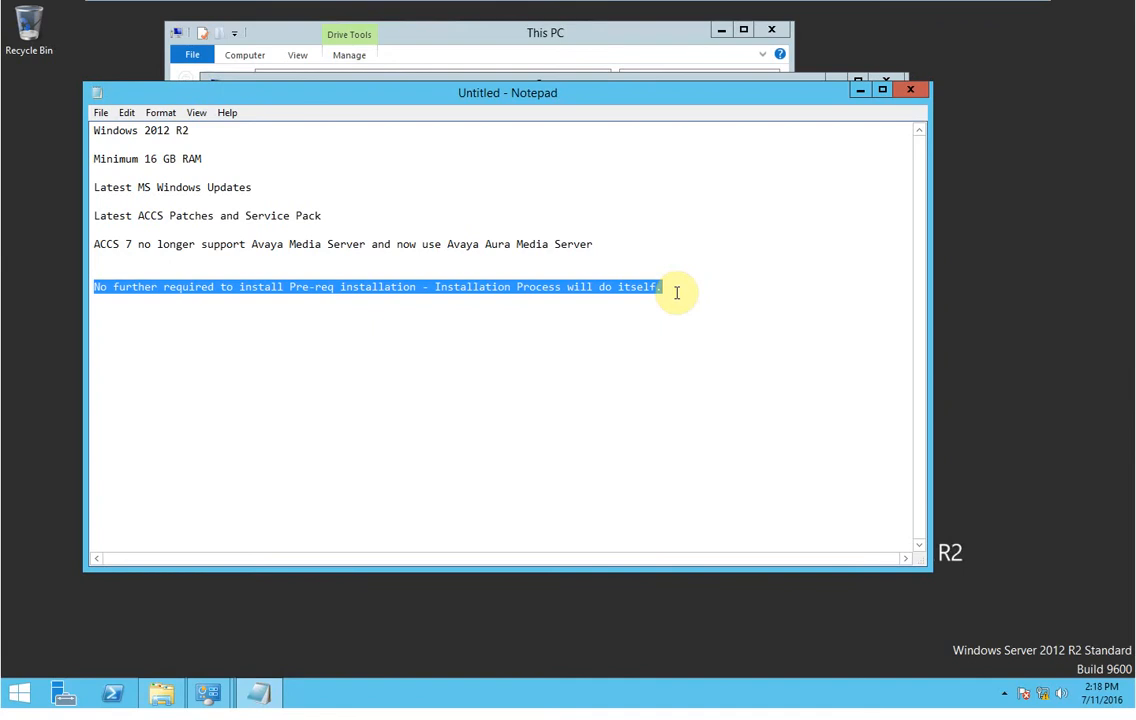
pyautogui.click(676, 292)
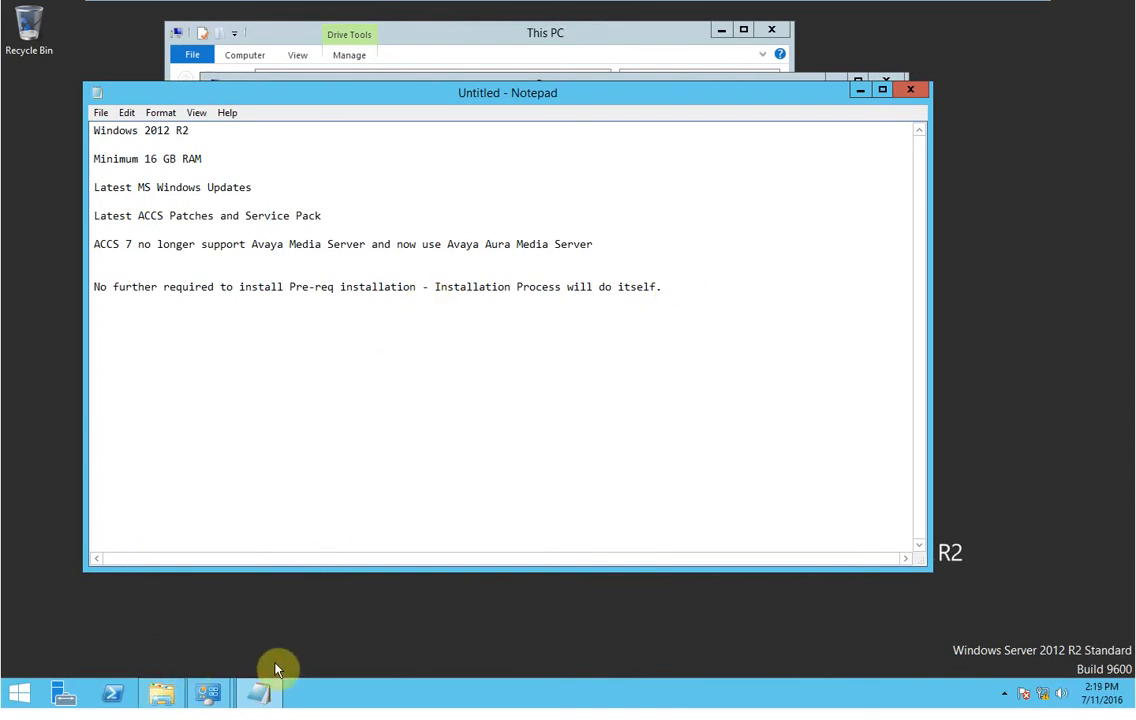
# In This PC, select drives D:, F:, G:, H: and DVD E: to check their capacities.
pyautogui.click(166, 688)
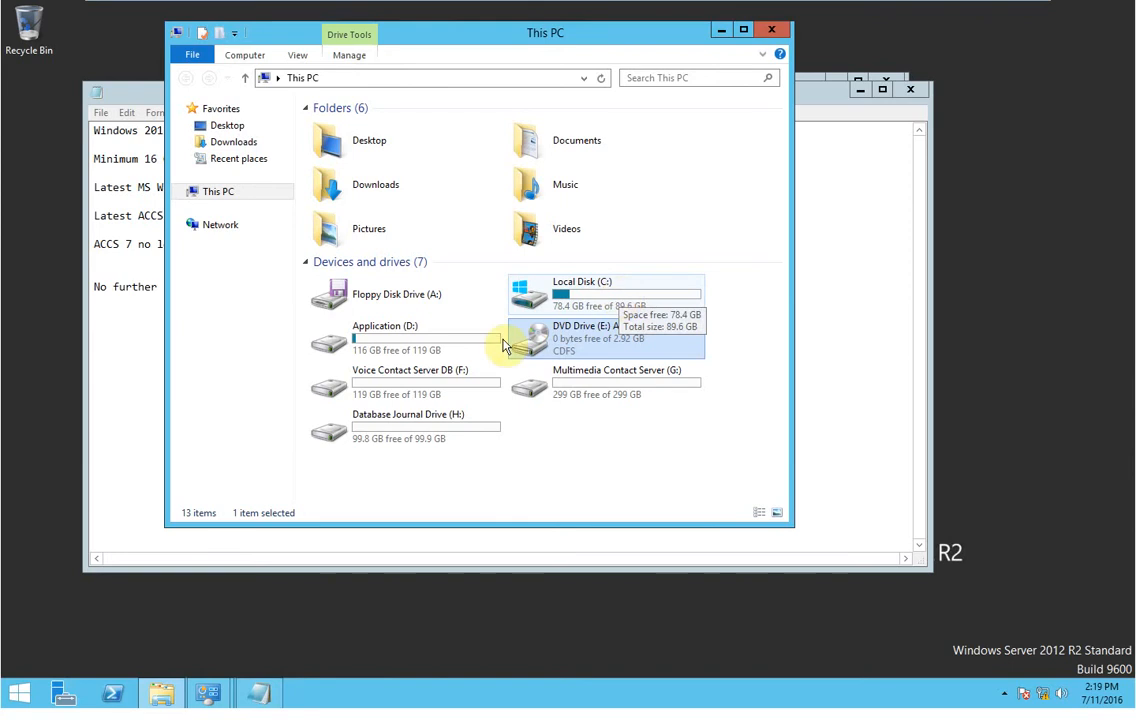
pyautogui.click(431, 358)
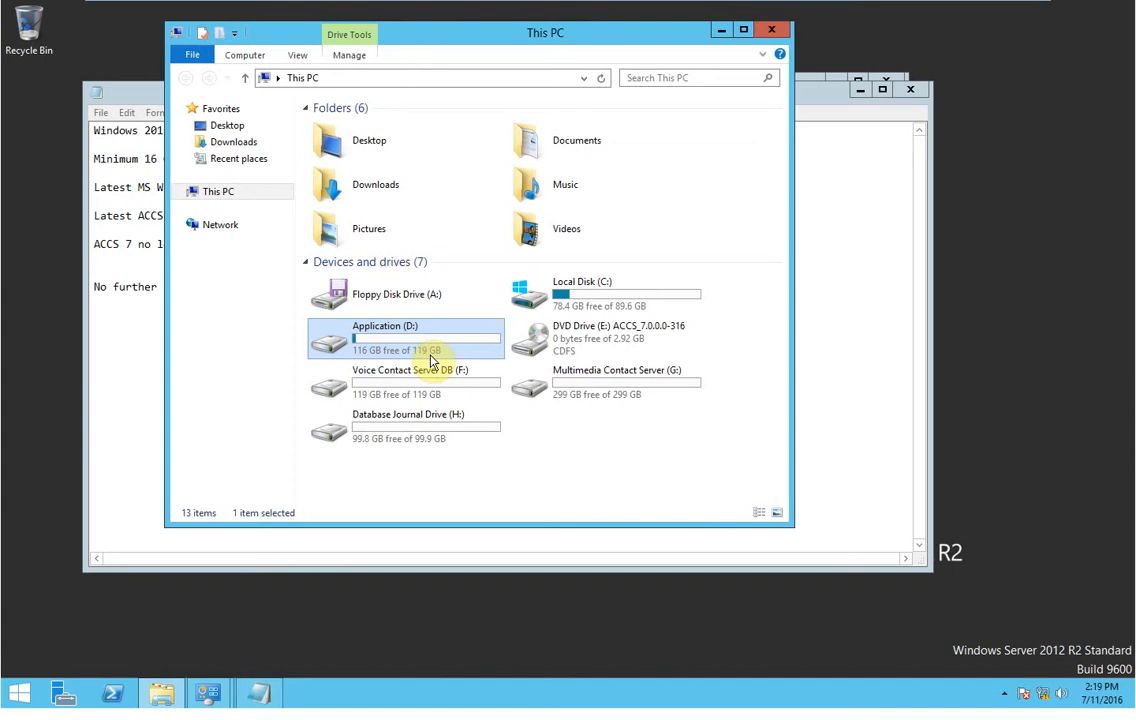
pyautogui.click(433, 388)
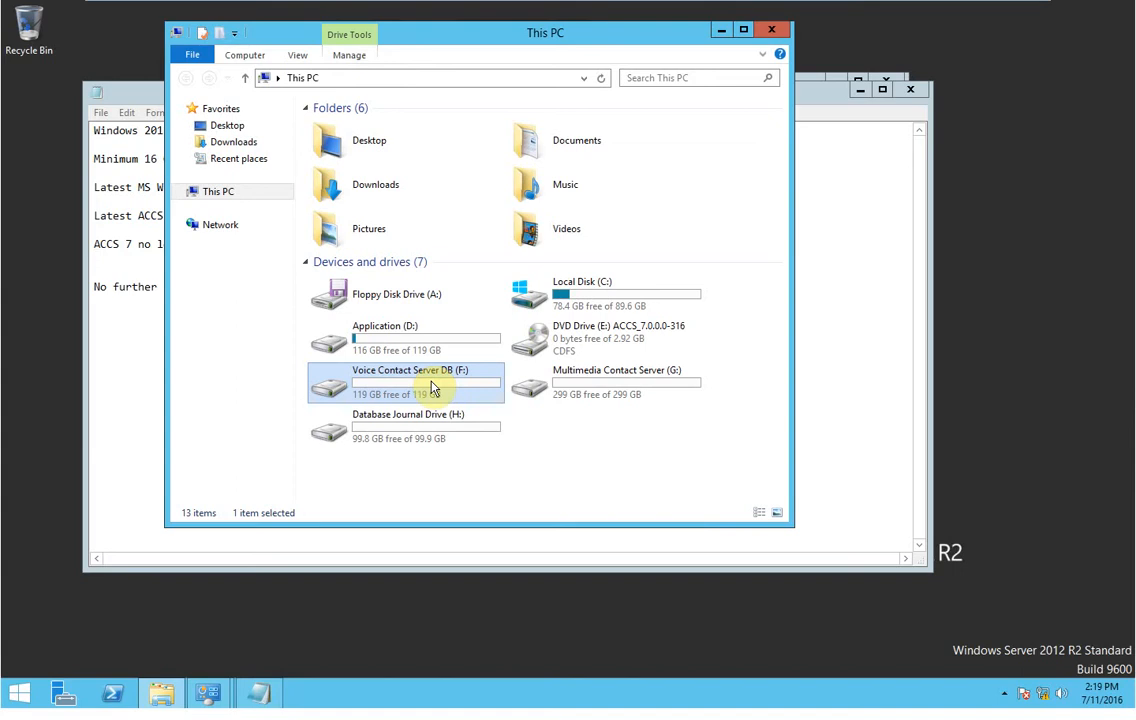
pyautogui.click(577, 398)
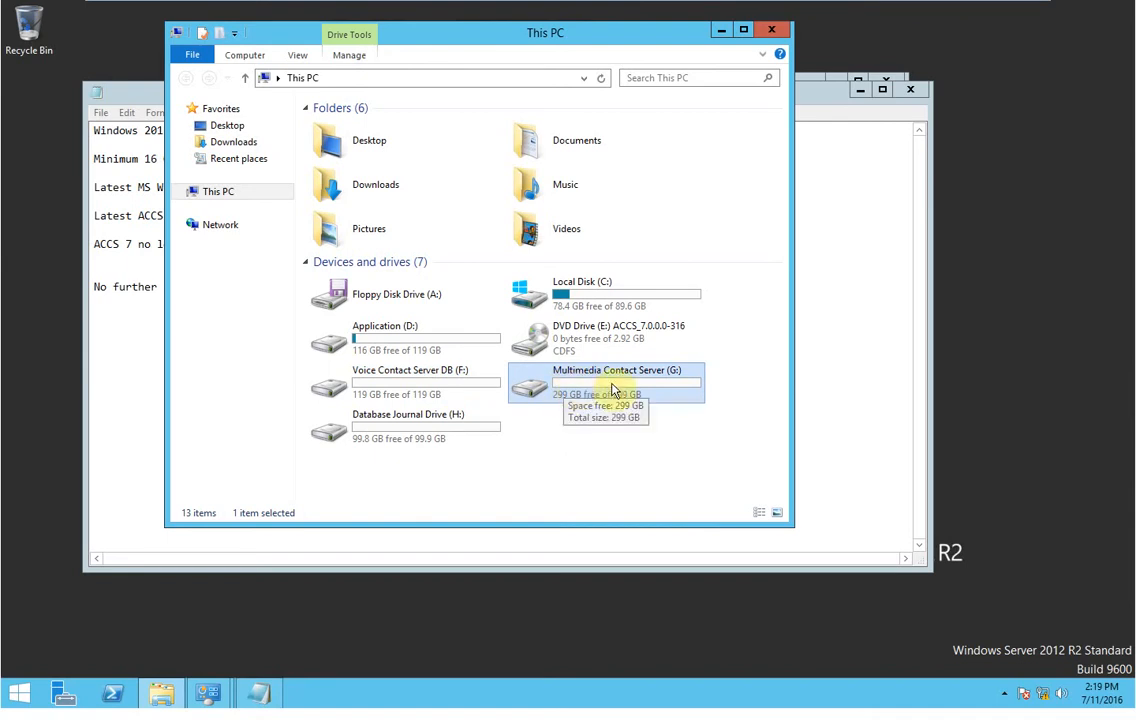
pyautogui.click(418, 448)
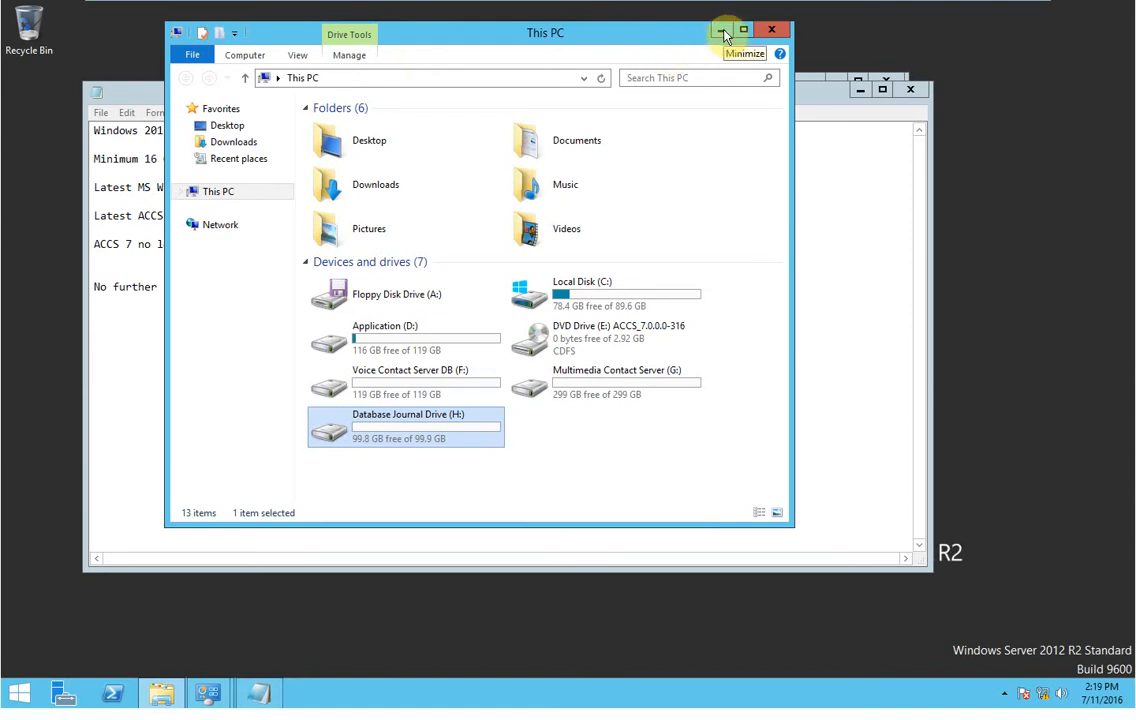
pyautogui.click(583, 338)
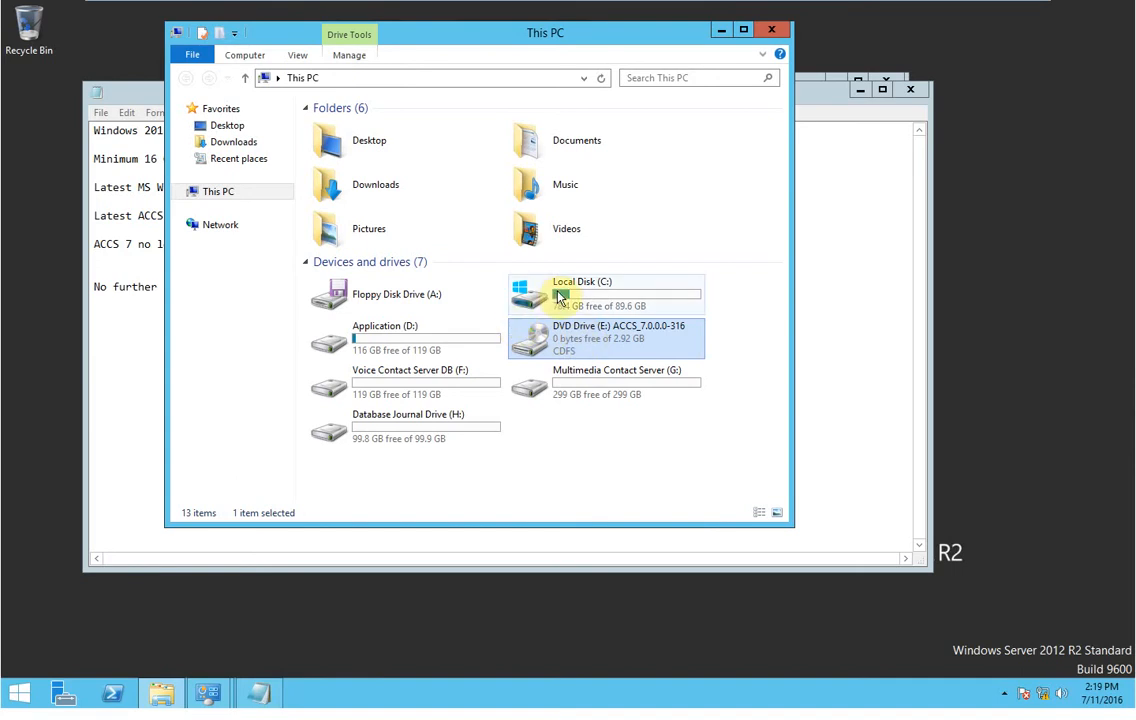
# Create a new folder named 'PATCH 7' on Application (D:).
pyautogui.doubleClick(408, 352)
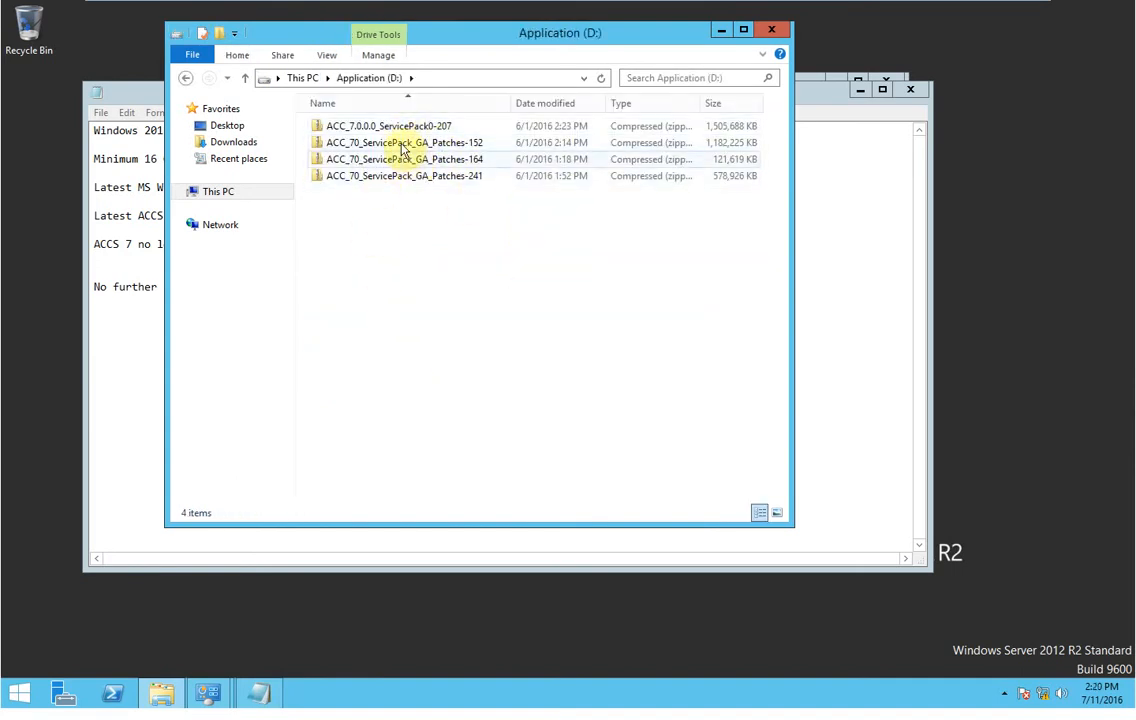
pyautogui.moveTo(510, 101); pyautogui.dragTo(545, 101)
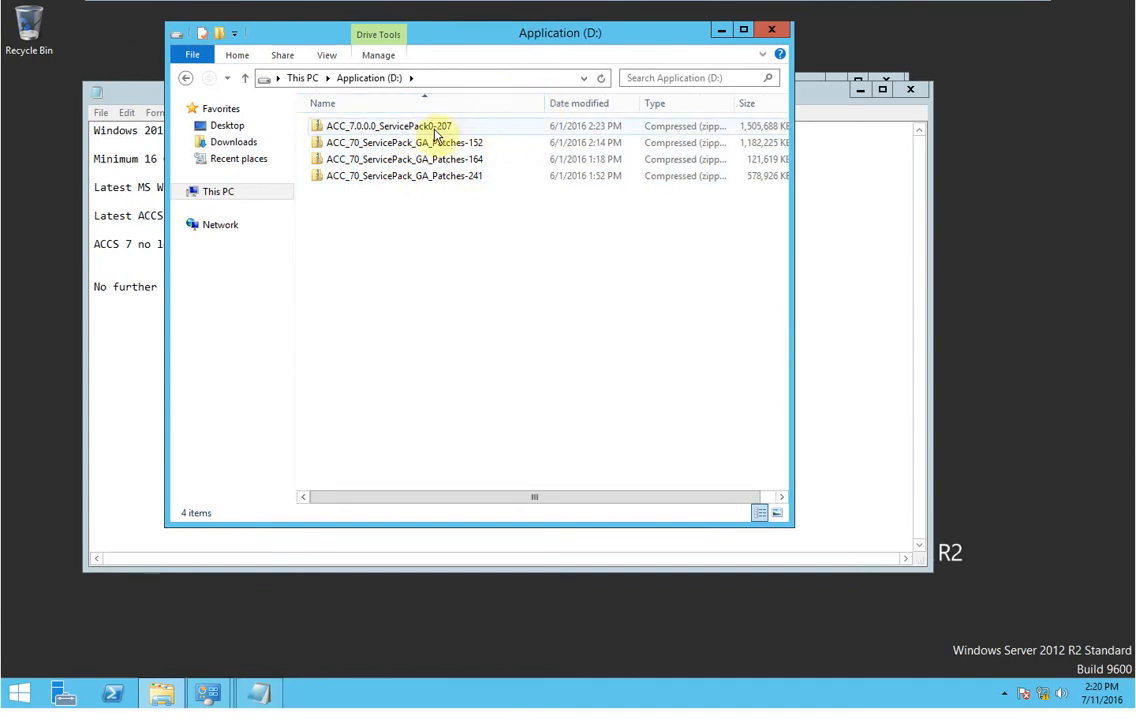
pyautogui.rightClick(393, 204)
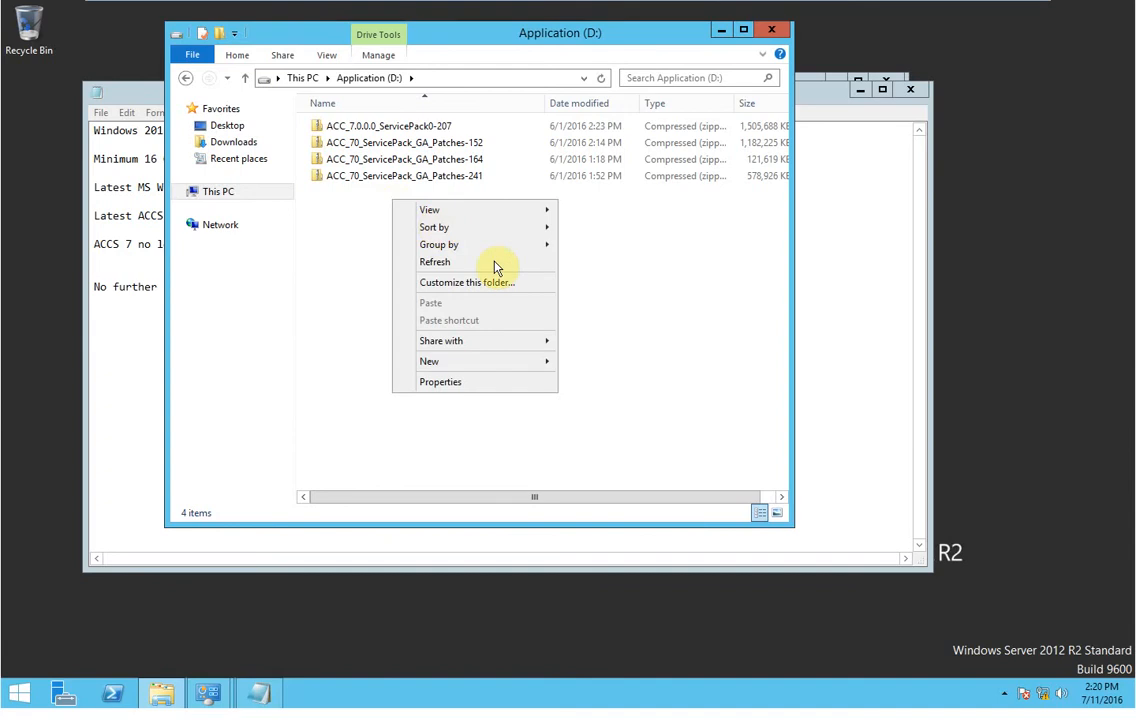
pyautogui.moveTo(545, 370)
pyautogui.click(600, 362)
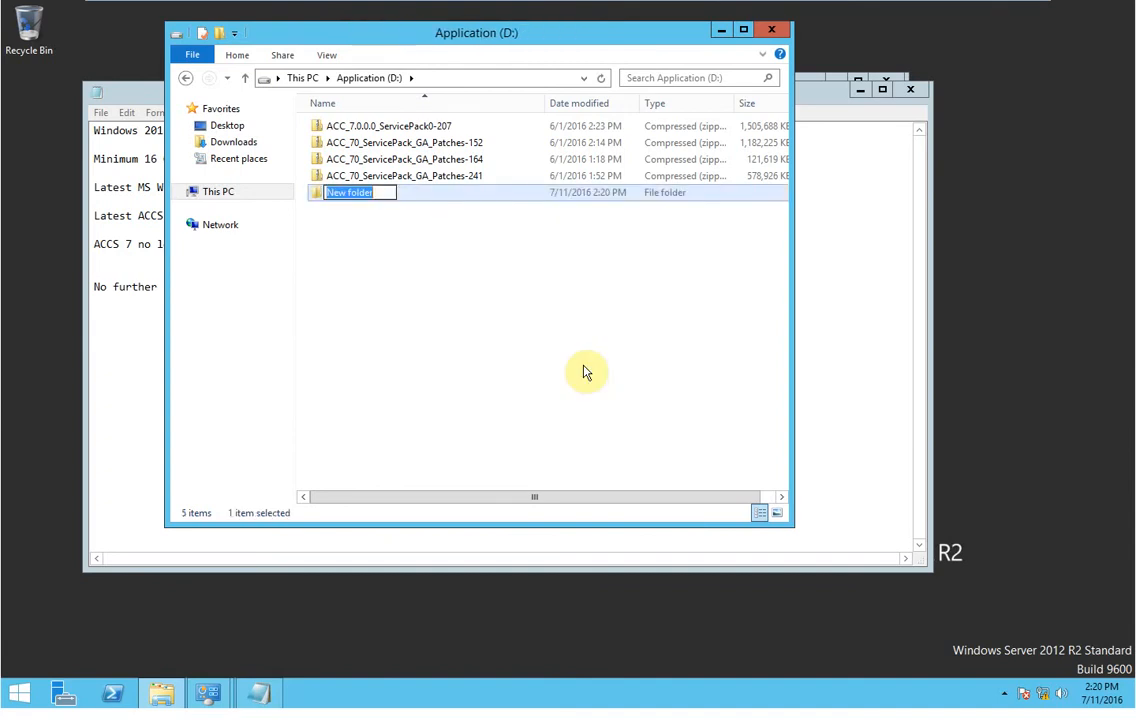
pyautogui.write('S')
pyautogui.press('BackSpace')
pyautogui.write('PATCH 7')
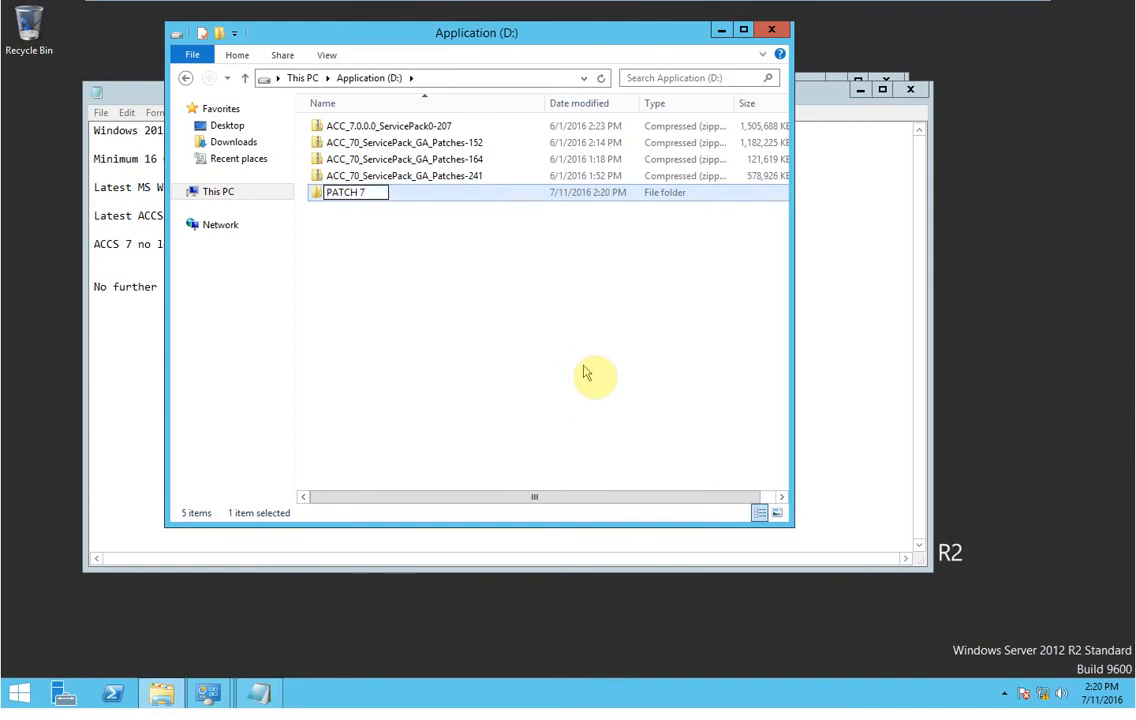
pyautogui.click(416, 278)
# Move the ACC_7.0.0.0_ServicePack0-207 zip into PATCH 7 and start extracting it.
pyautogui.doubleClick(360, 194)
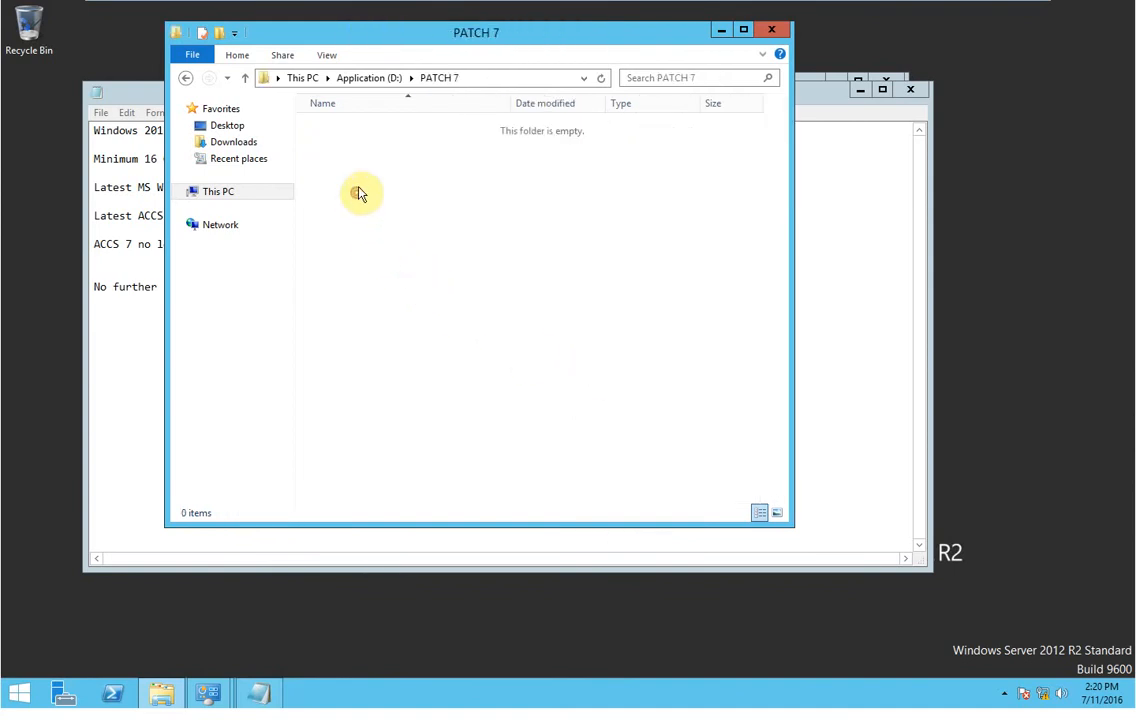
pyautogui.click(472, 77)
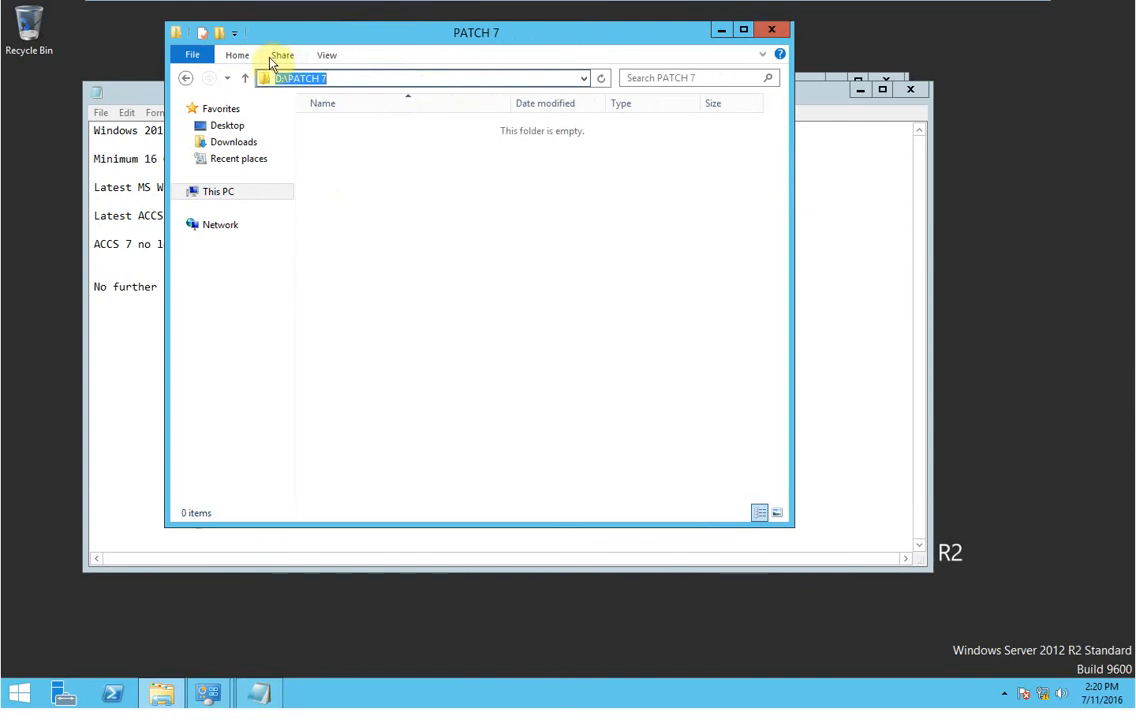
pyautogui.click(185, 78)
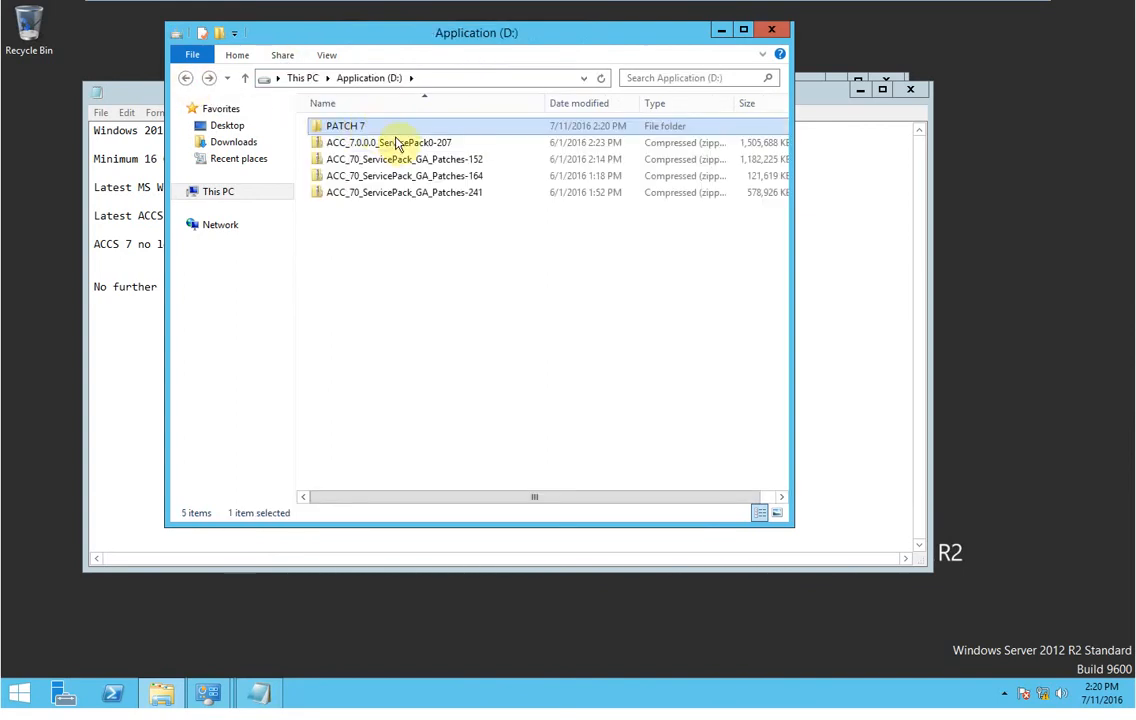
pyautogui.moveTo(398, 144); pyautogui.dragTo(366, 132)
pyautogui.doubleClick(366, 132)
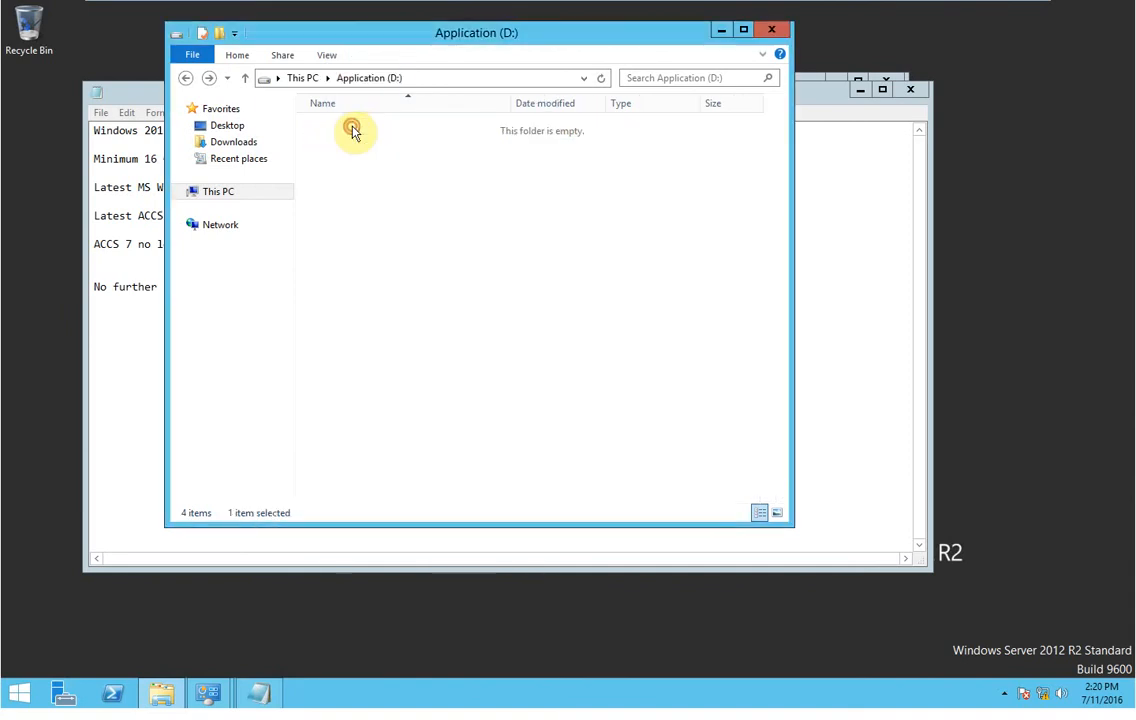
pyautogui.rightClick(352, 130)
pyautogui.click(400, 176)
# Begin extracting the service pack into PATCH 7, keeping the unsaved notes open.
pyautogui.click(710, 498)
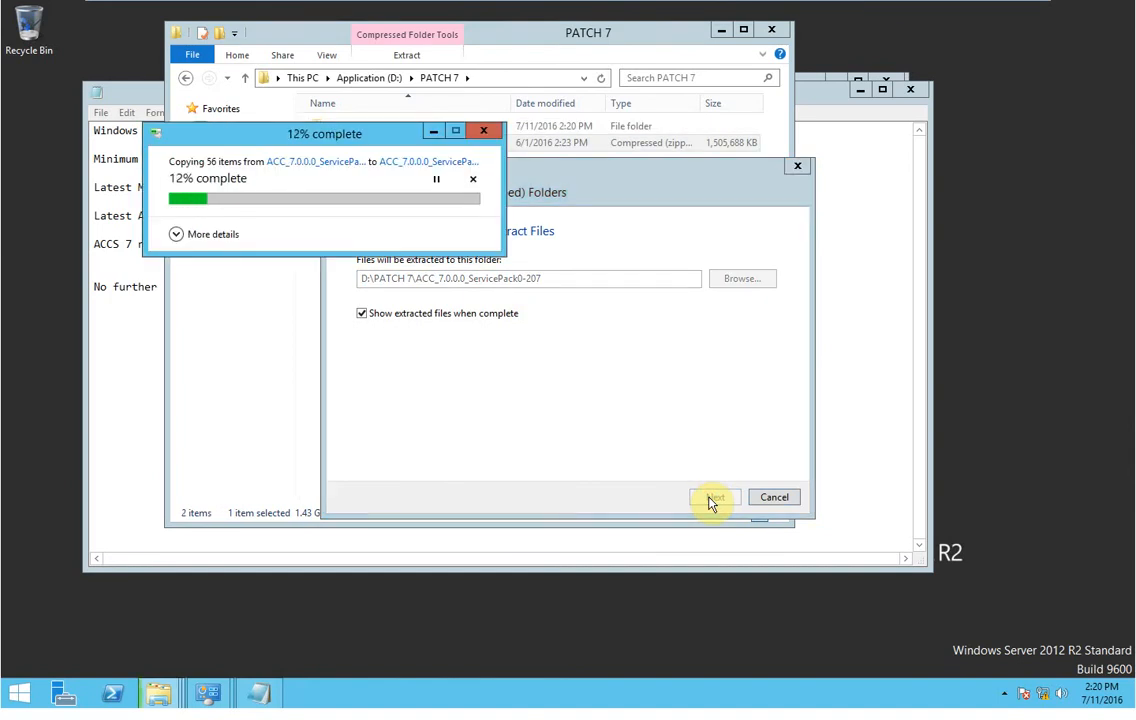
pyautogui.click(174, 238)
pyautogui.click(127, 337)
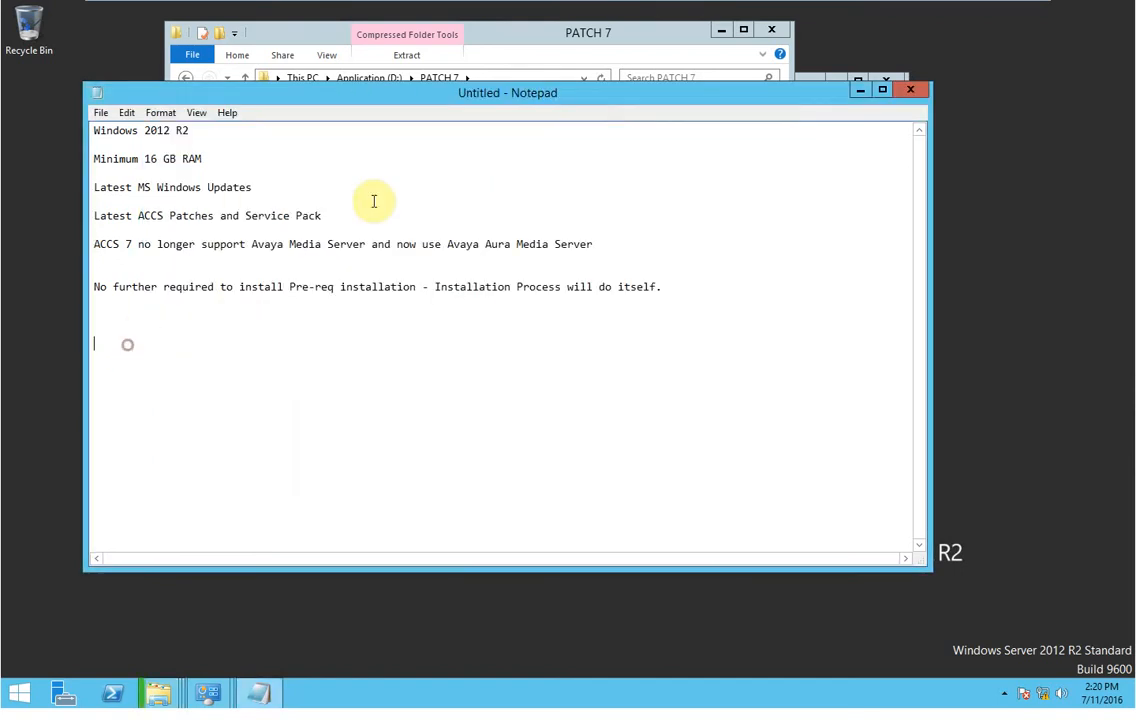
pyautogui.click(906, 90)
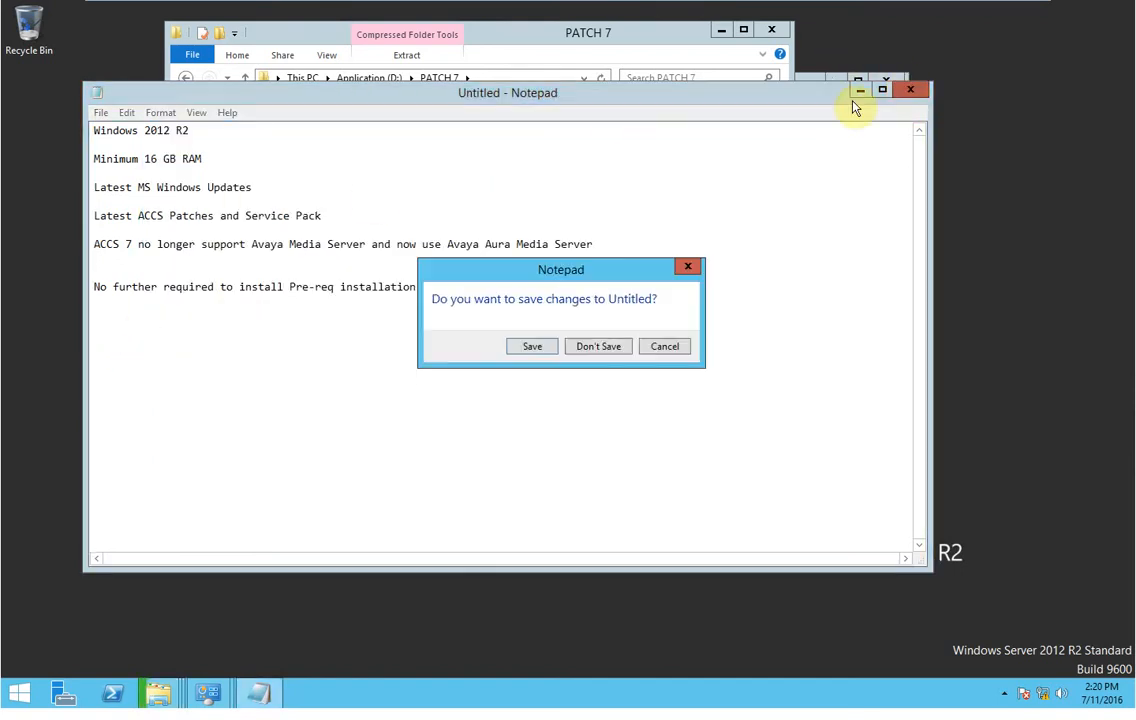
pyautogui.click(665, 345)
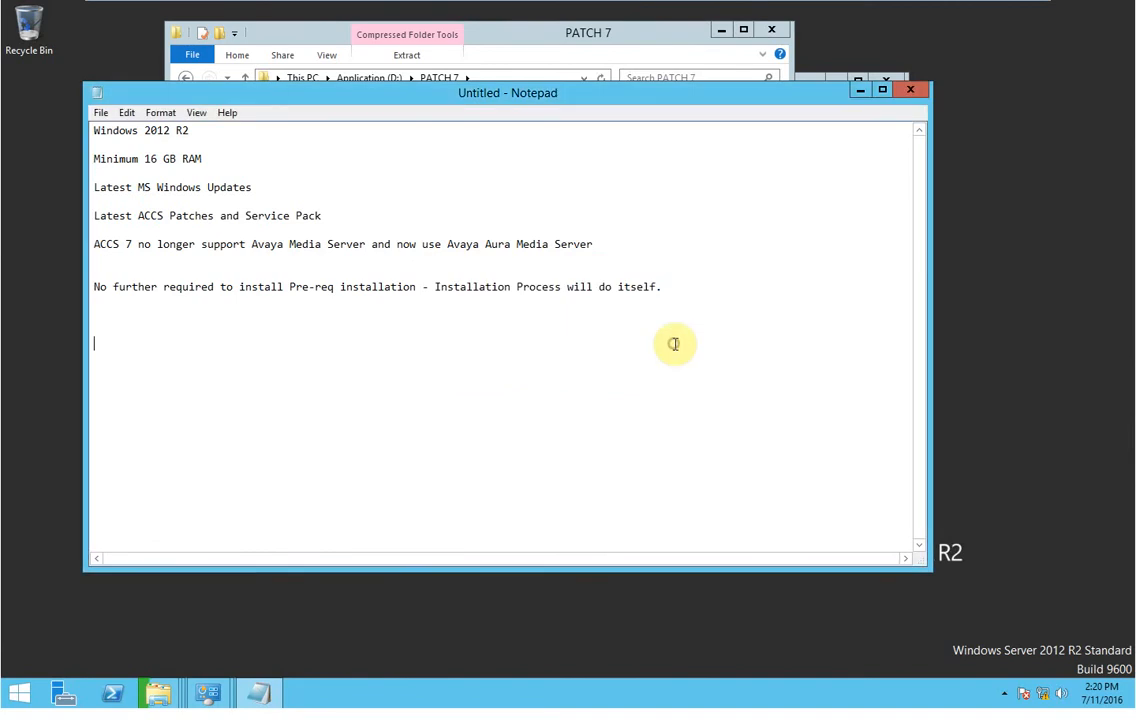
# Browse to This PC > Local Disk (C:), inspect the CCTR_160503_092953 file, then minimize it.
pyautogui.rightClick(159, 691)
pyautogui.click(100, 526)
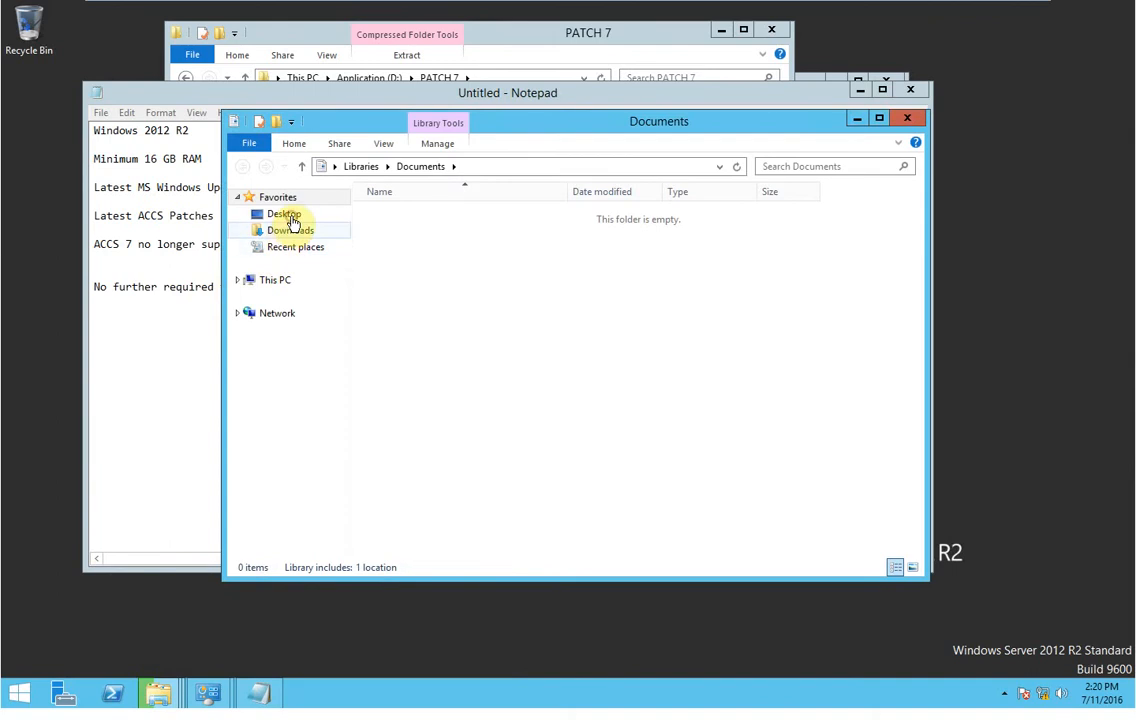
pyautogui.click(291, 218)
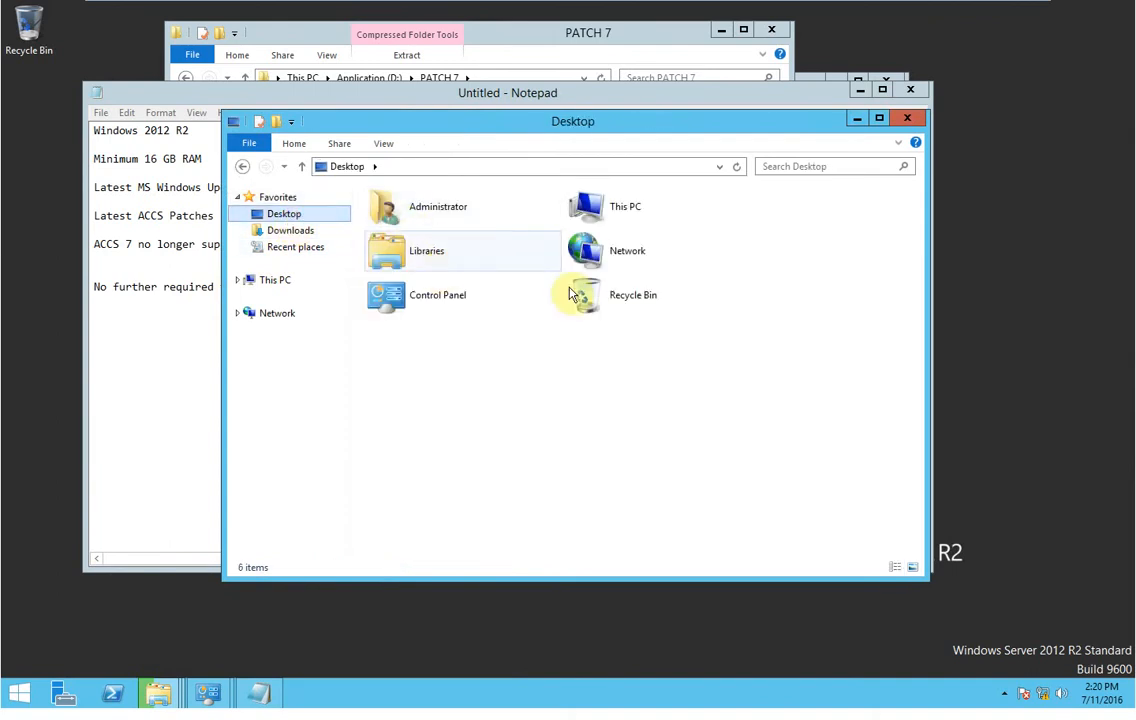
pyautogui.click(618, 206)
pyautogui.doubleClick(618, 206)
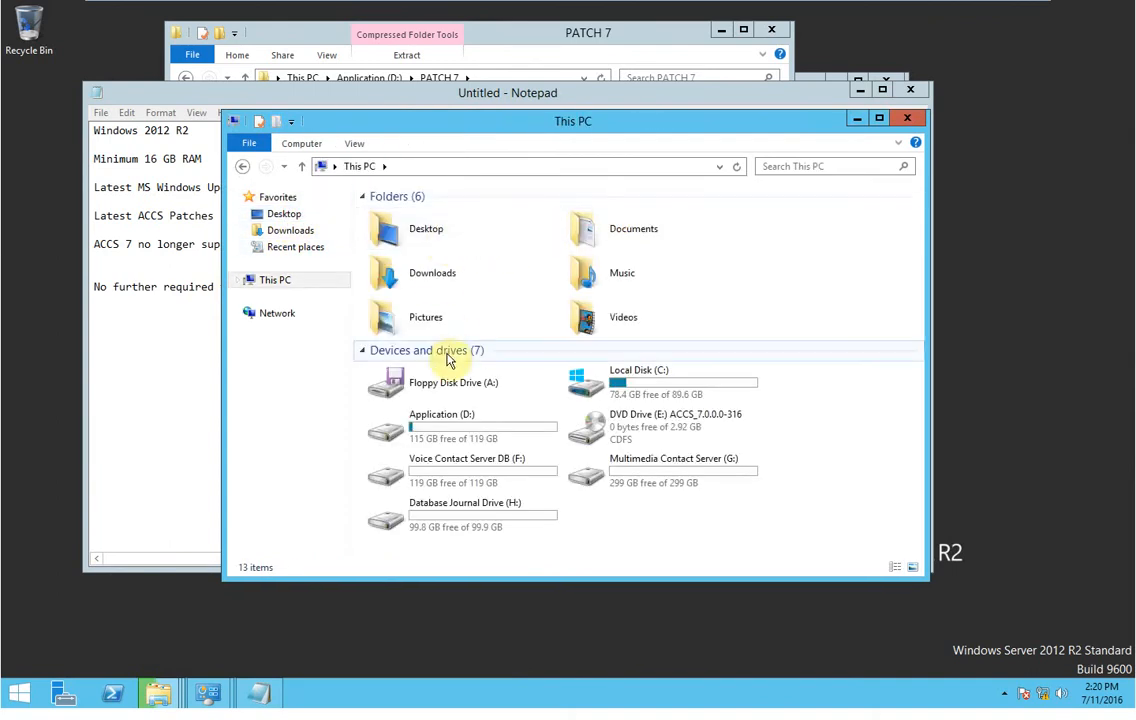
pyautogui.doubleClick(650, 383)
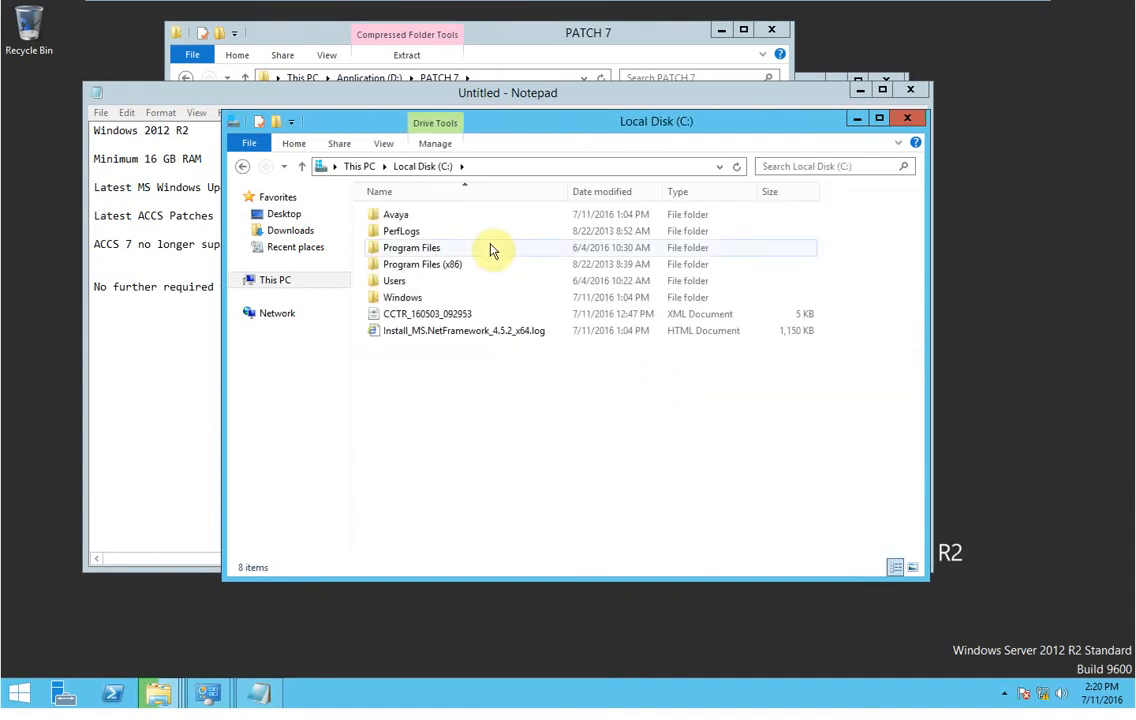
pyautogui.click(440, 316)
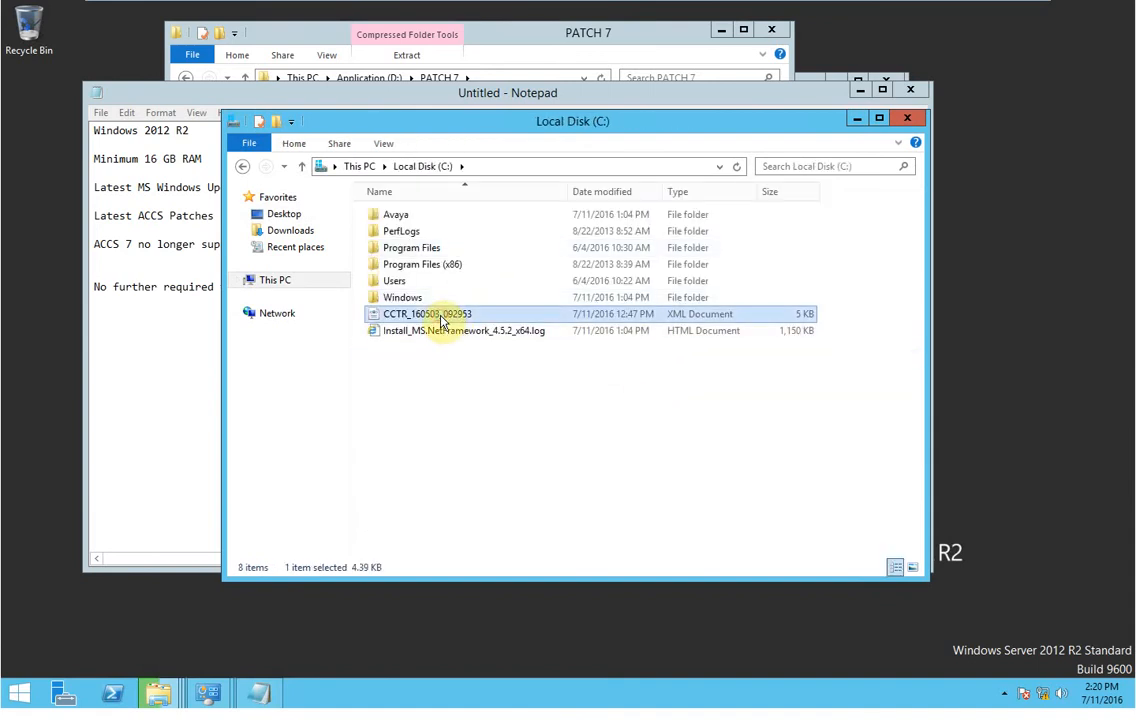
pyautogui.click(848, 121)
# Rearrange the notes and extract windows, then switch back to the PATCH 7 folder window.
pyautogui.moveTo(654, 100); pyautogui.dragTo(750, 246)
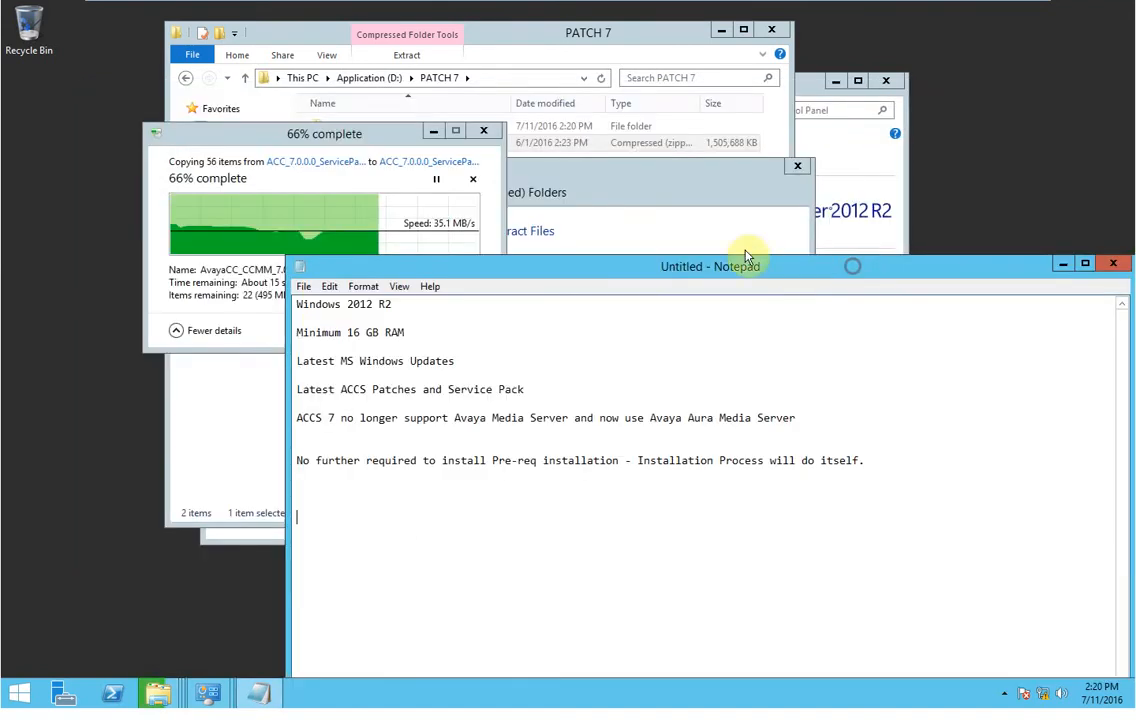
pyautogui.click(727, 238)
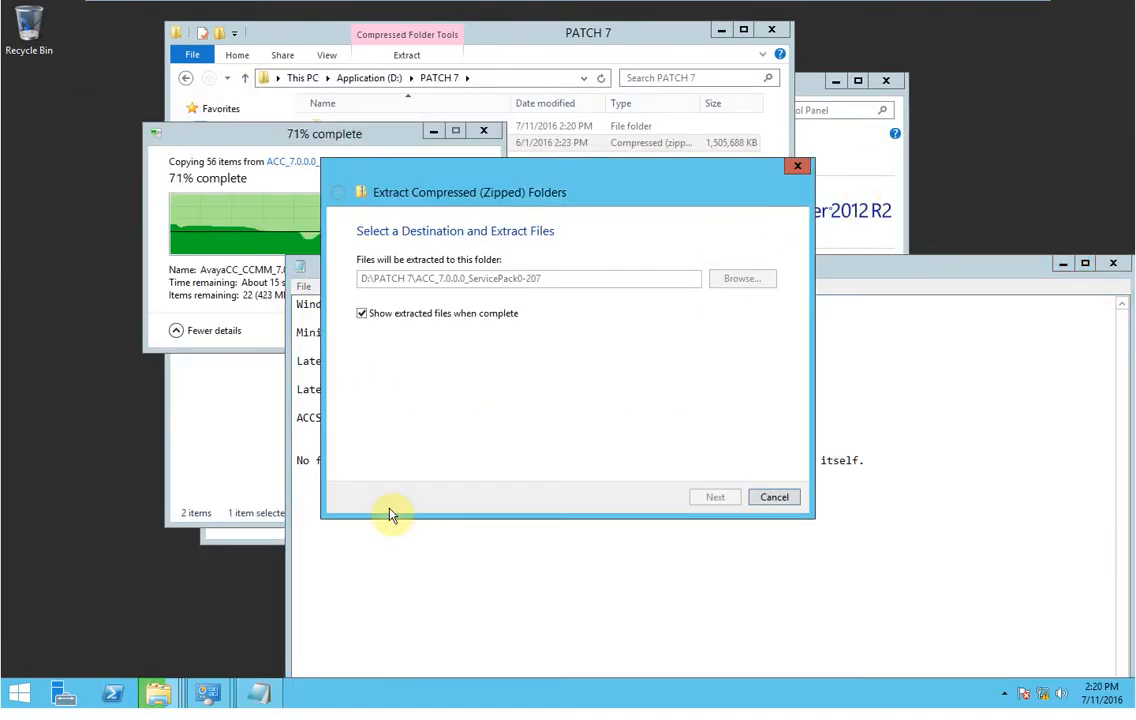
pyautogui.click(583, 555)
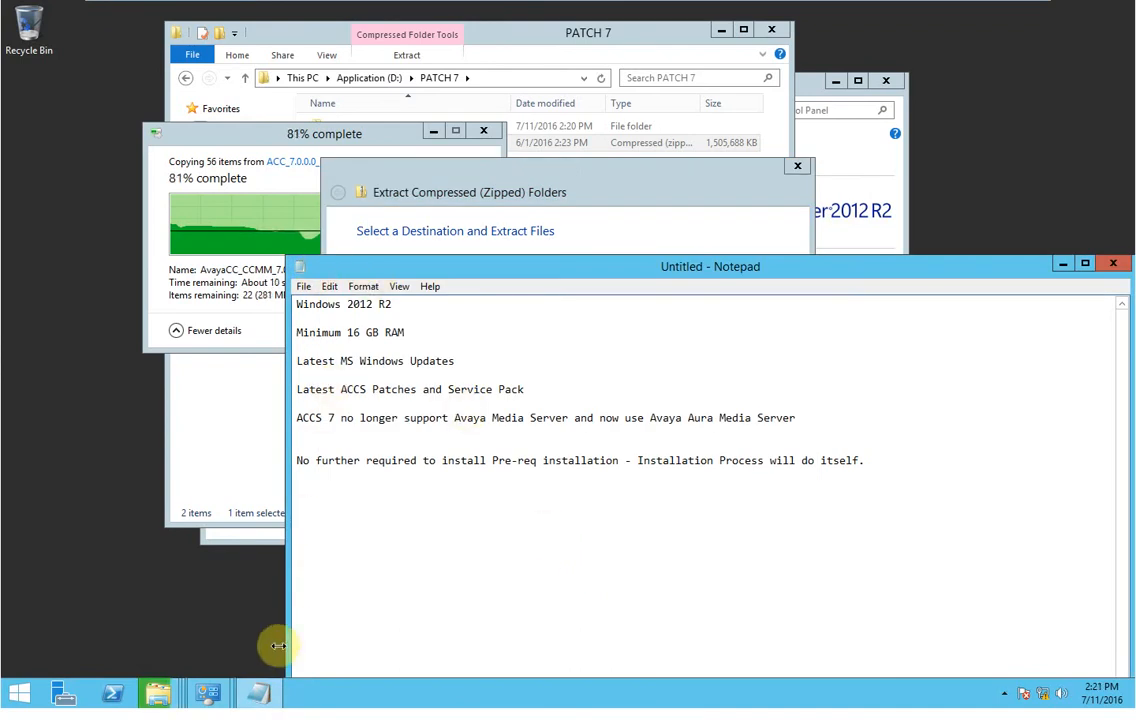
pyautogui.click(175, 703)
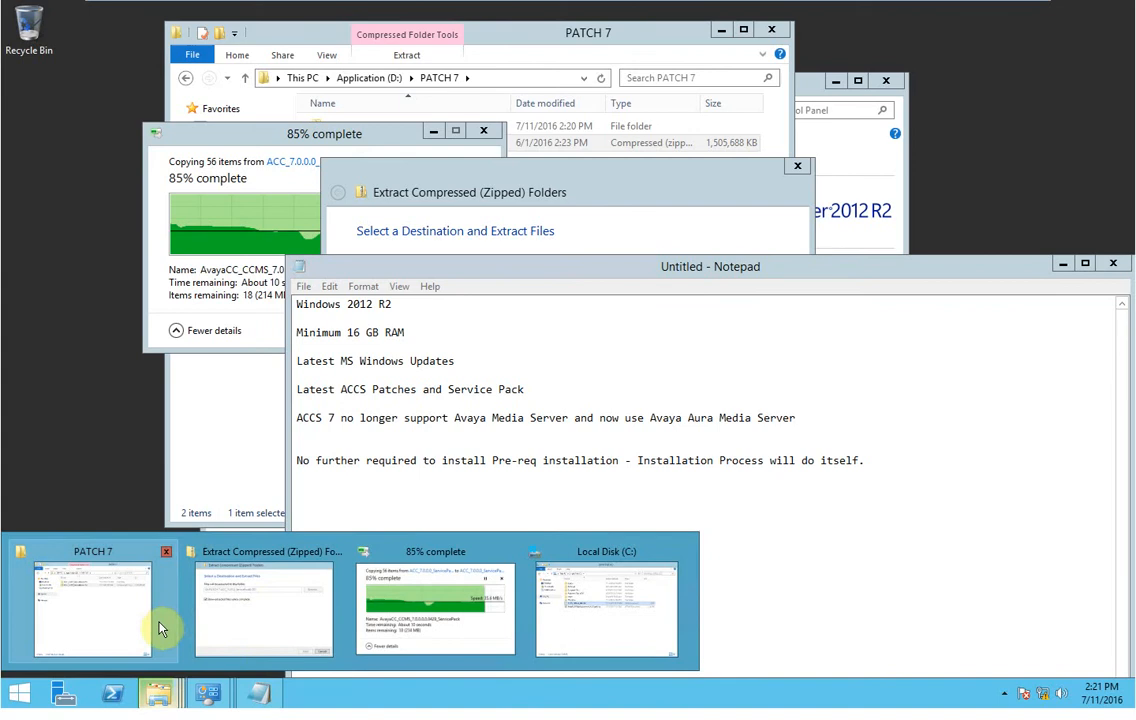
pyautogui.click(157, 629)
# Open Application (D:), then view the ProductUpdates and Install Software folders of ServicePack0-207.
pyautogui.click(215, 193)
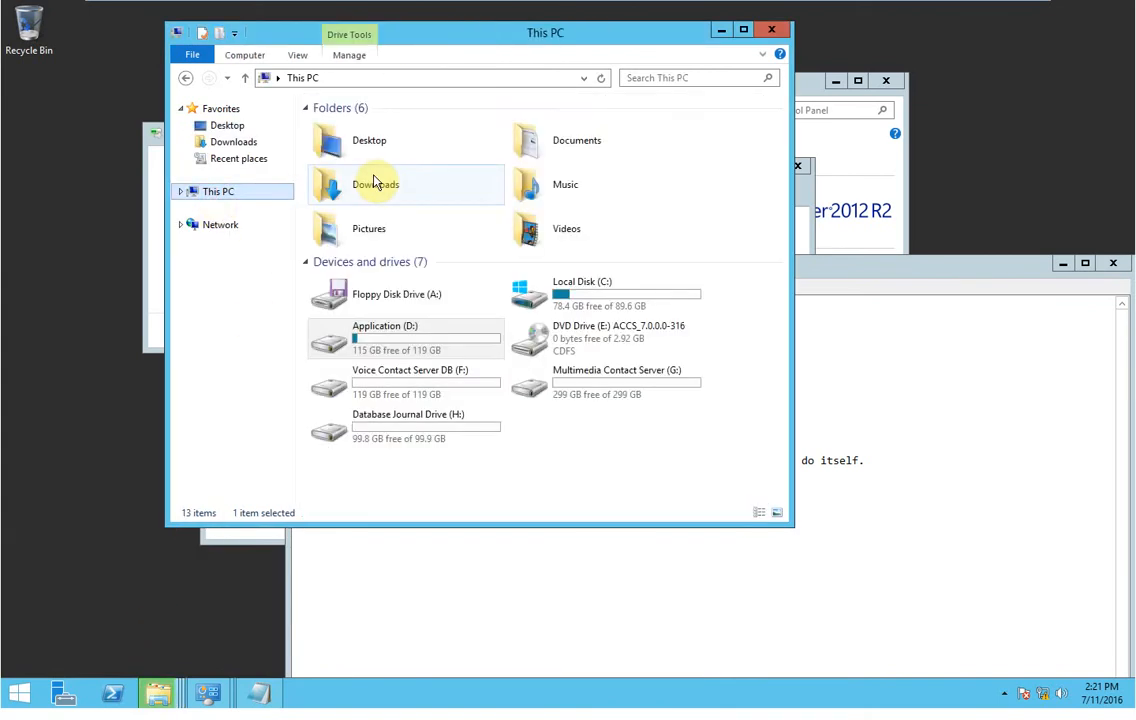
pyautogui.doubleClick(464, 332)
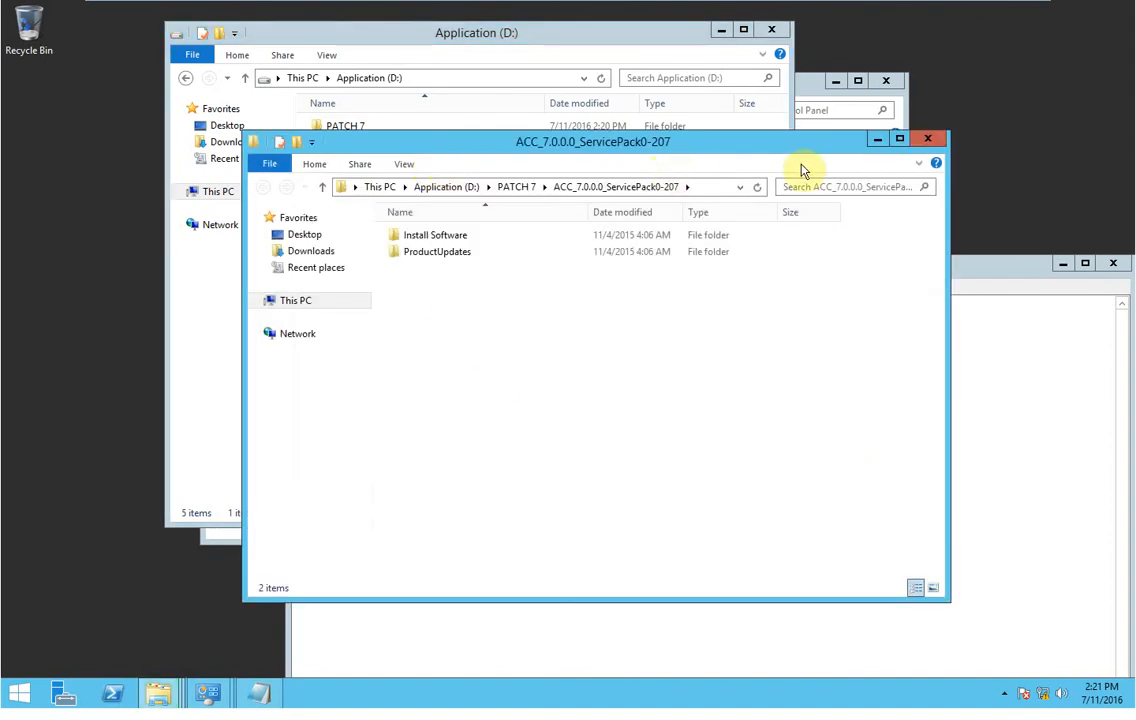
pyautogui.doubleClick(438, 252)
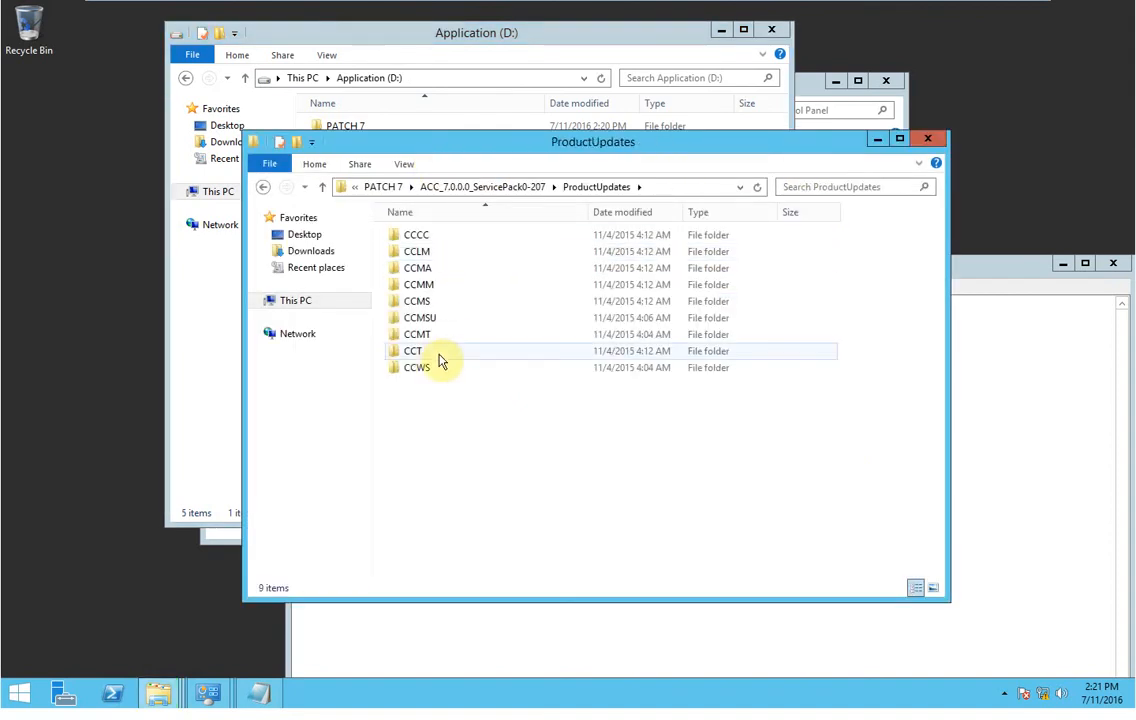
pyautogui.click(259, 187)
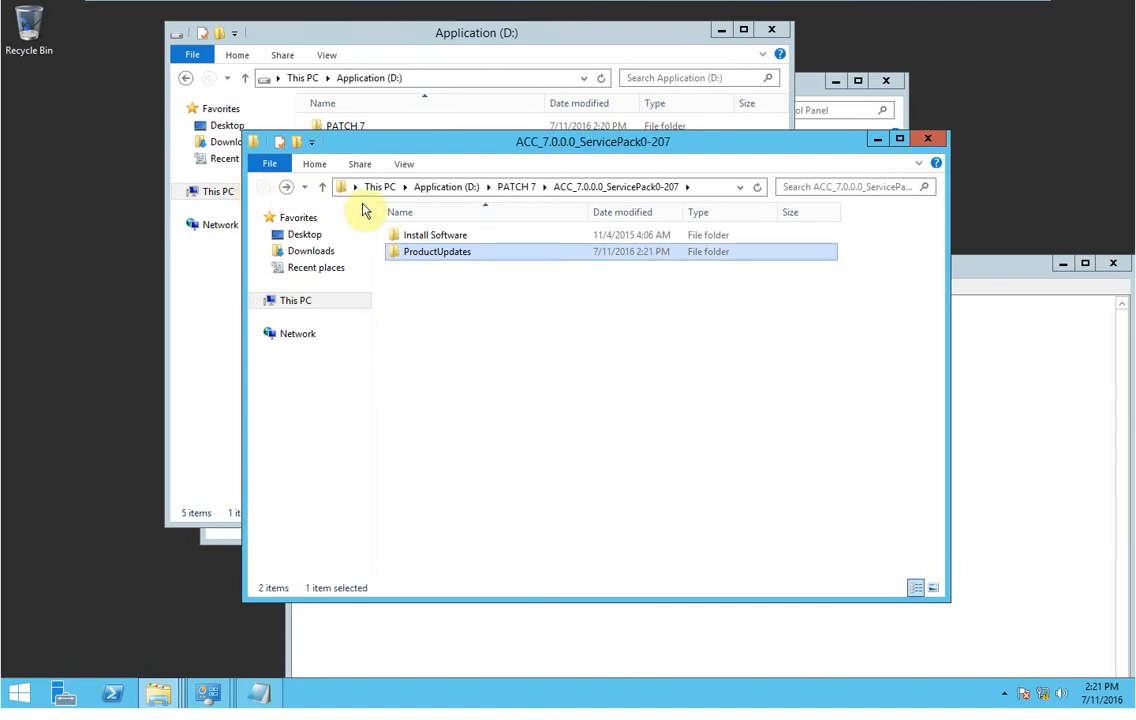
pyautogui.doubleClick(405, 236)
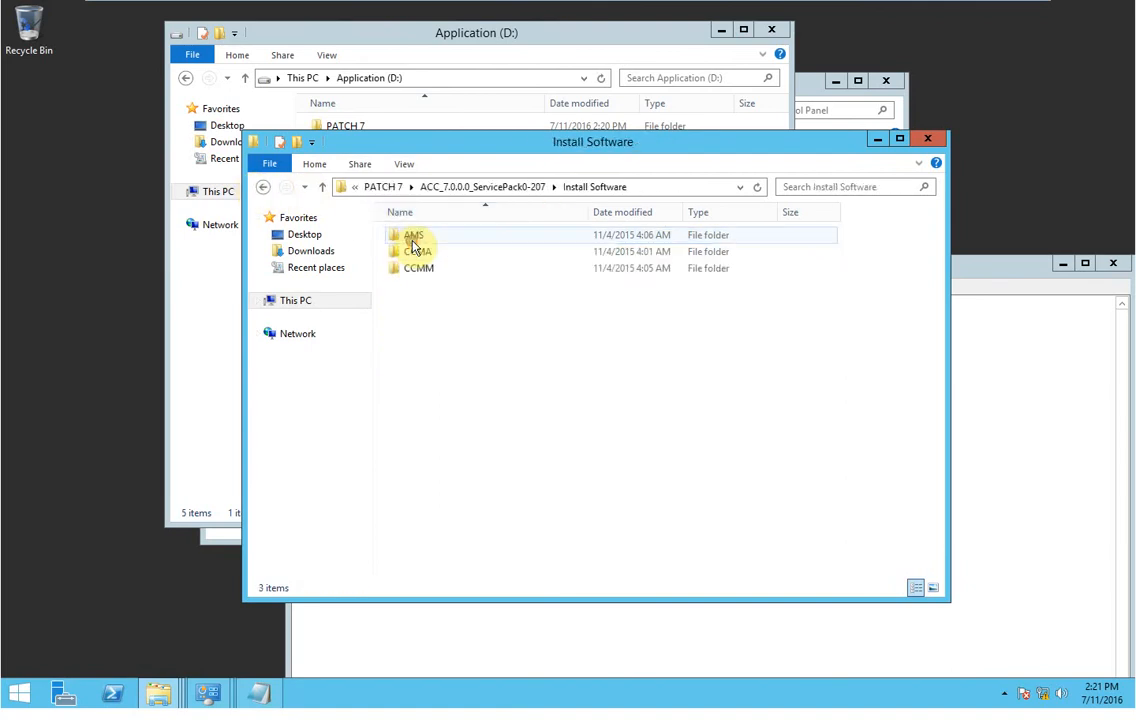
# Close the Install Software and Application (D:) windows and discard the unsaved notes.
pyautogui.click(926, 142)
pyautogui.click(771, 30)
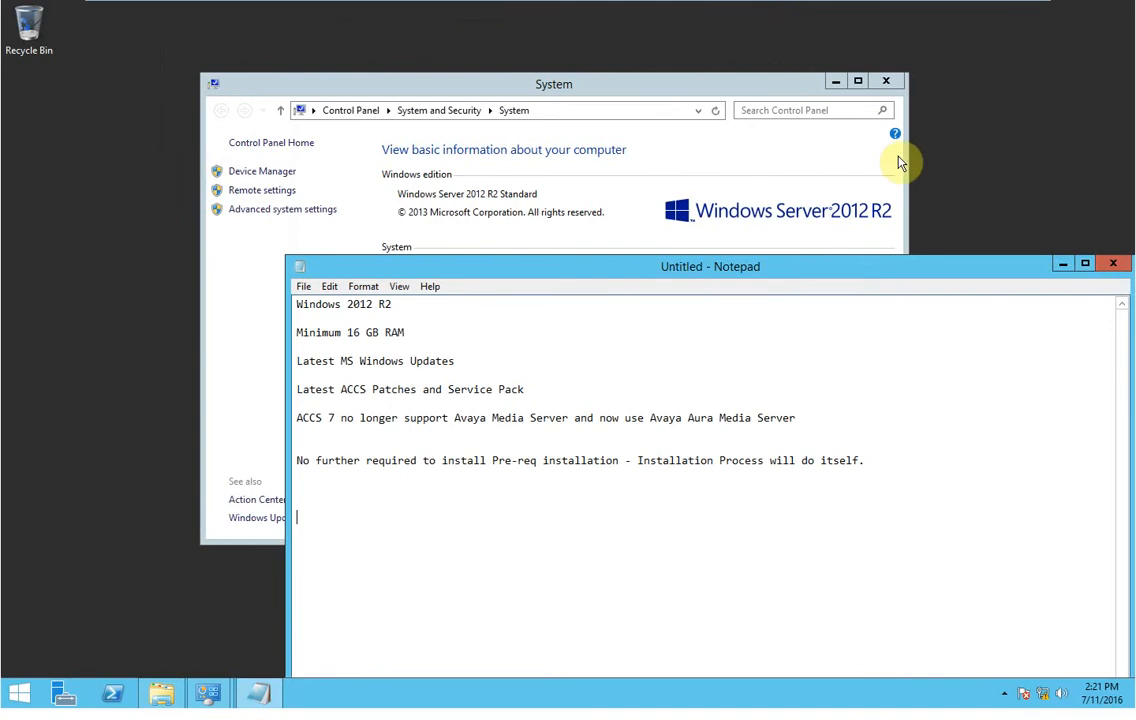
pyautogui.click(1113, 266)
pyautogui.click(595, 352)
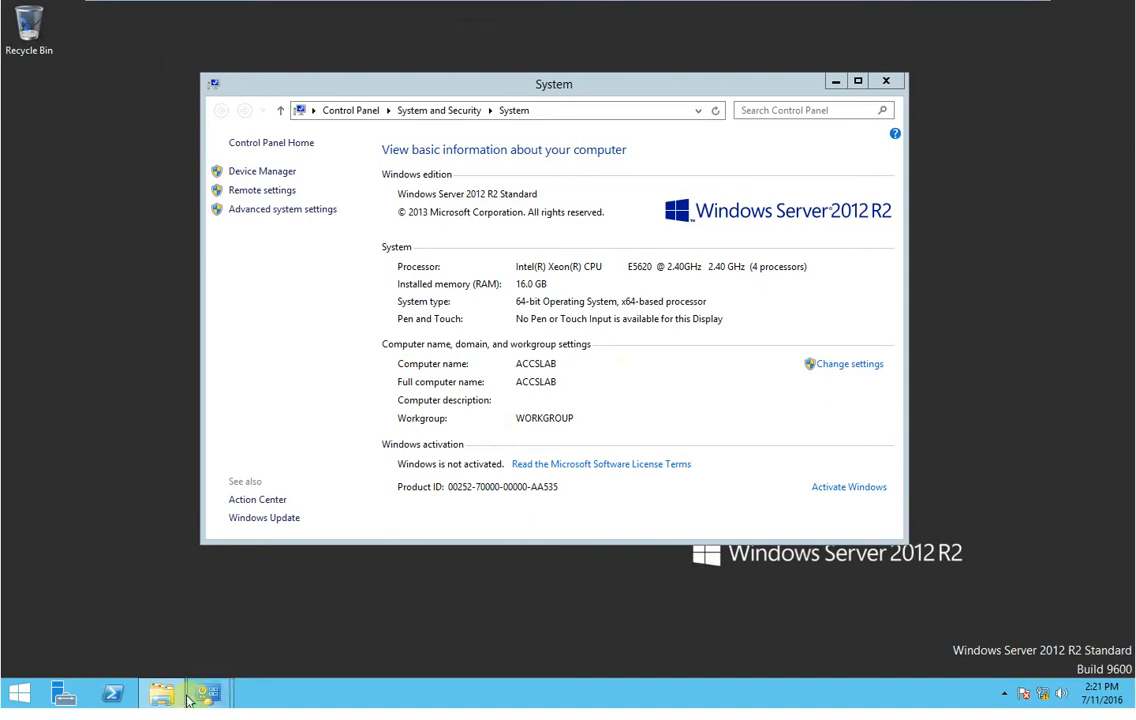
# Return to This PC and bring up the options for DVD Drive (E:).
pyautogui.click(180, 696)
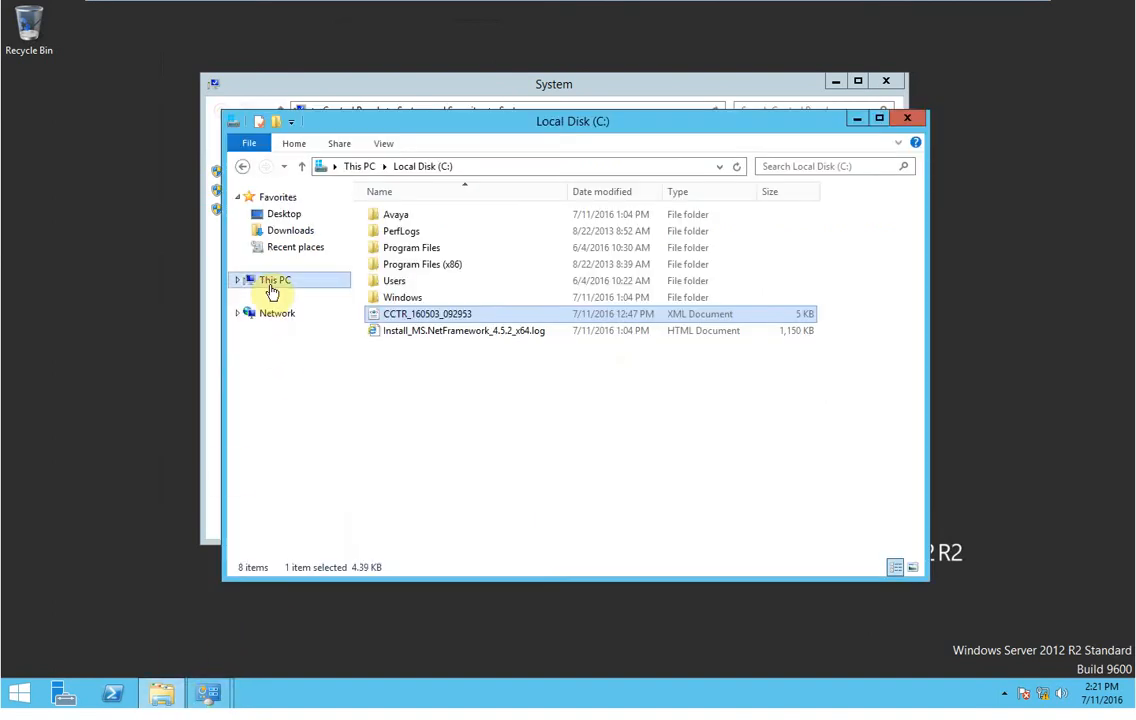
pyautogui.click(273, 283)
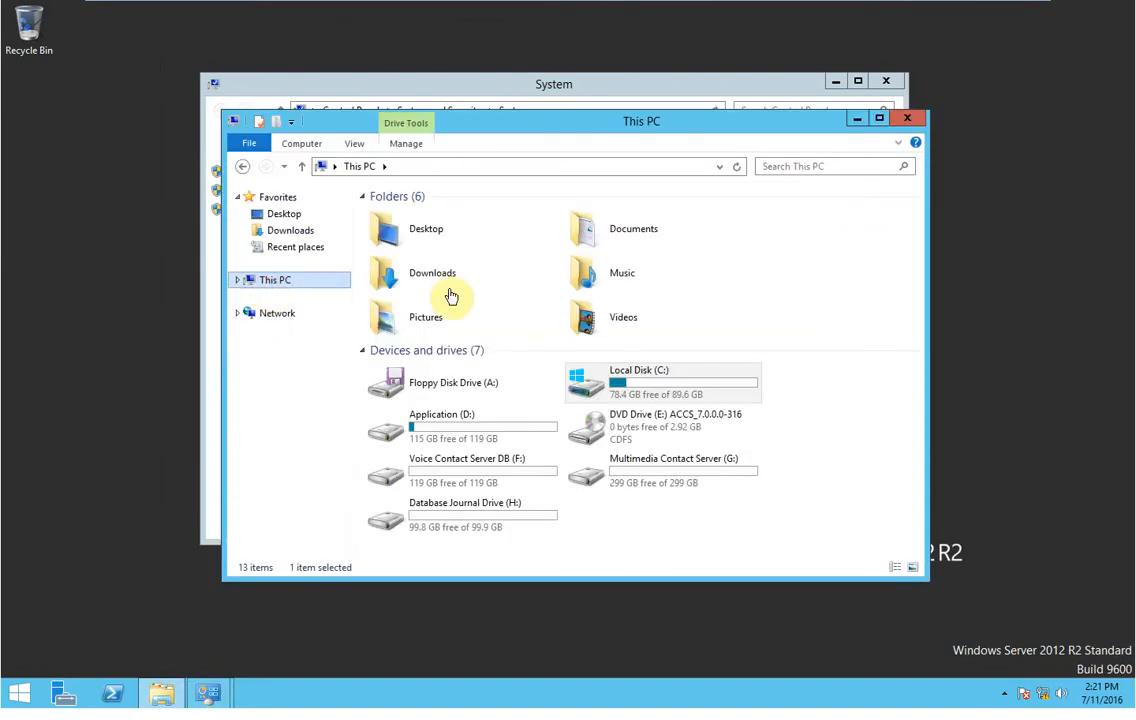
pyautogui.rightClick(638, 440)
pyautogui.click(687, 432)
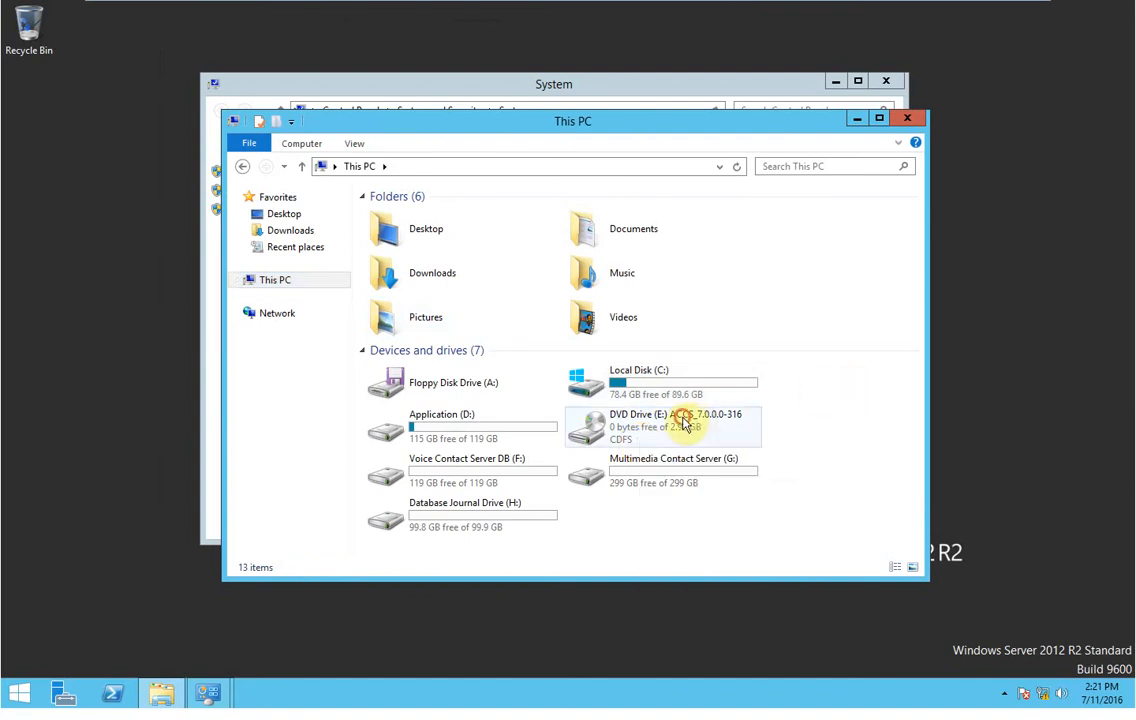
pyautogui.rightClick(685, 421)
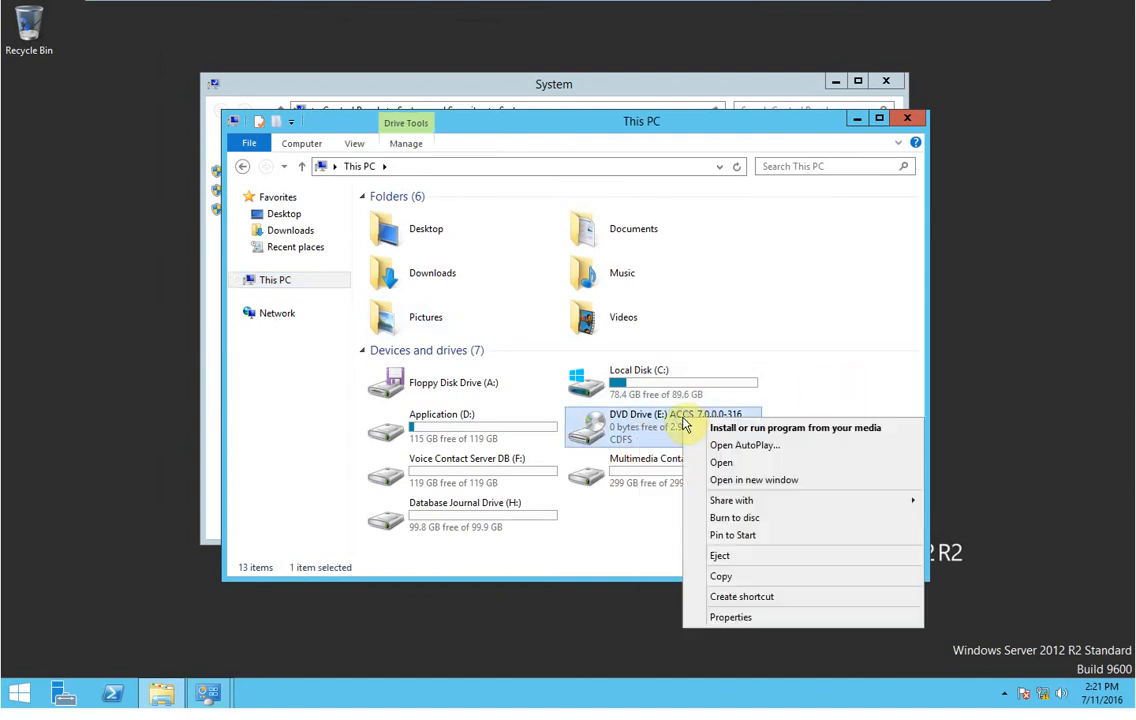
# Run setup from the ACCS DVD, ignore the memory warning, and keep the Avaya Aura Media Server deployment.
pyautogui.click(735, 428)
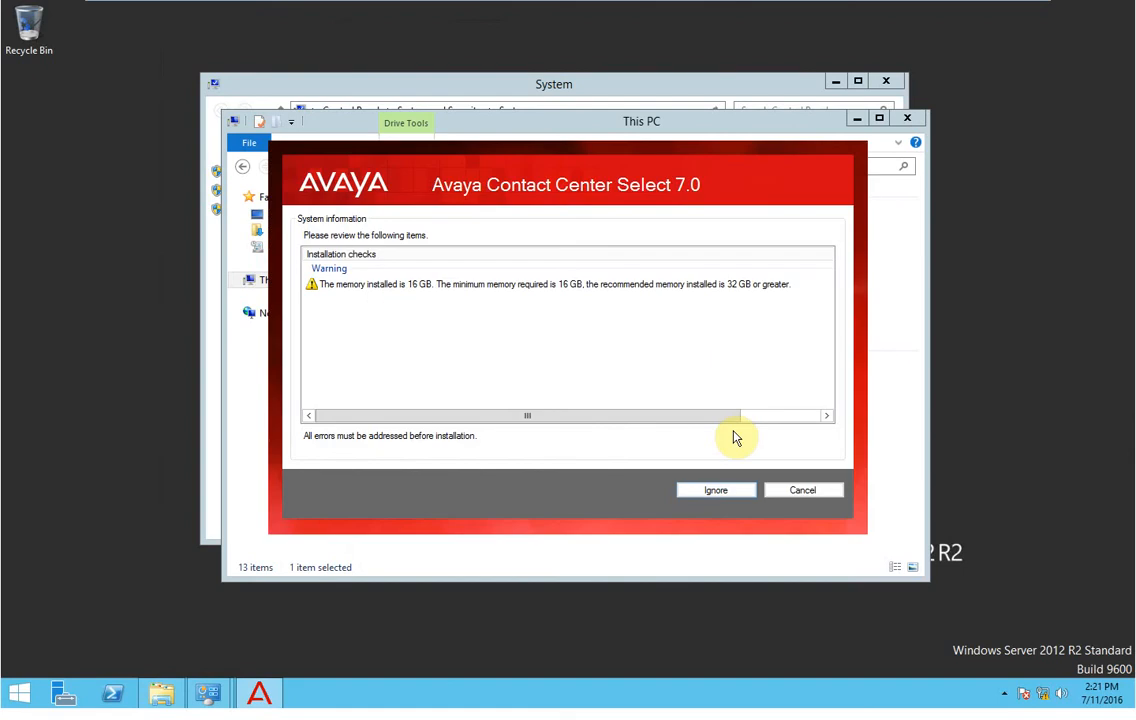
pyautogui.moveTo(738, 415); pyautogui.dragTo(680, 441)
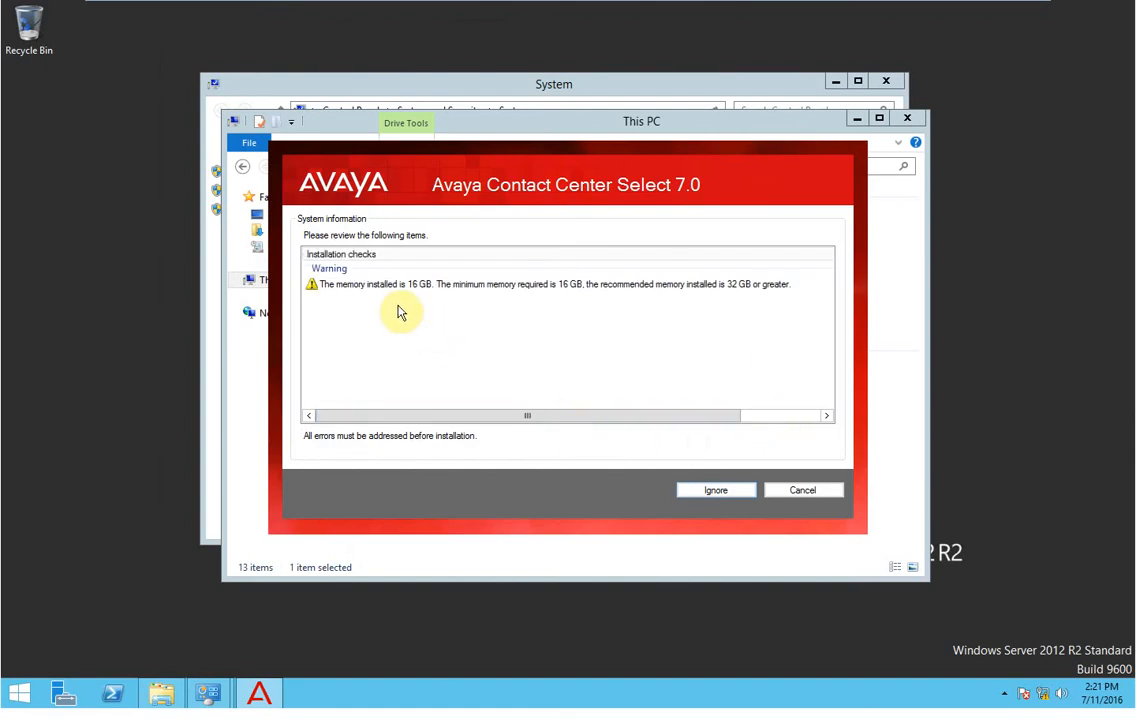
pyautogui.click(572, 293)
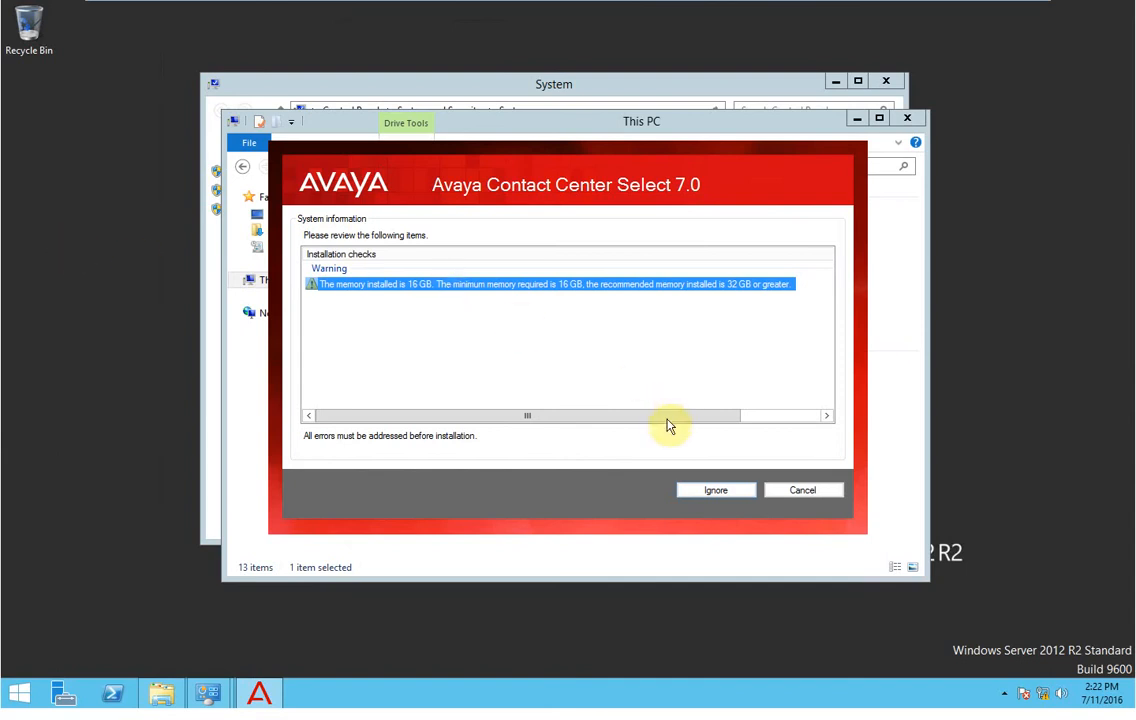
pyautogui.click(712, 491)
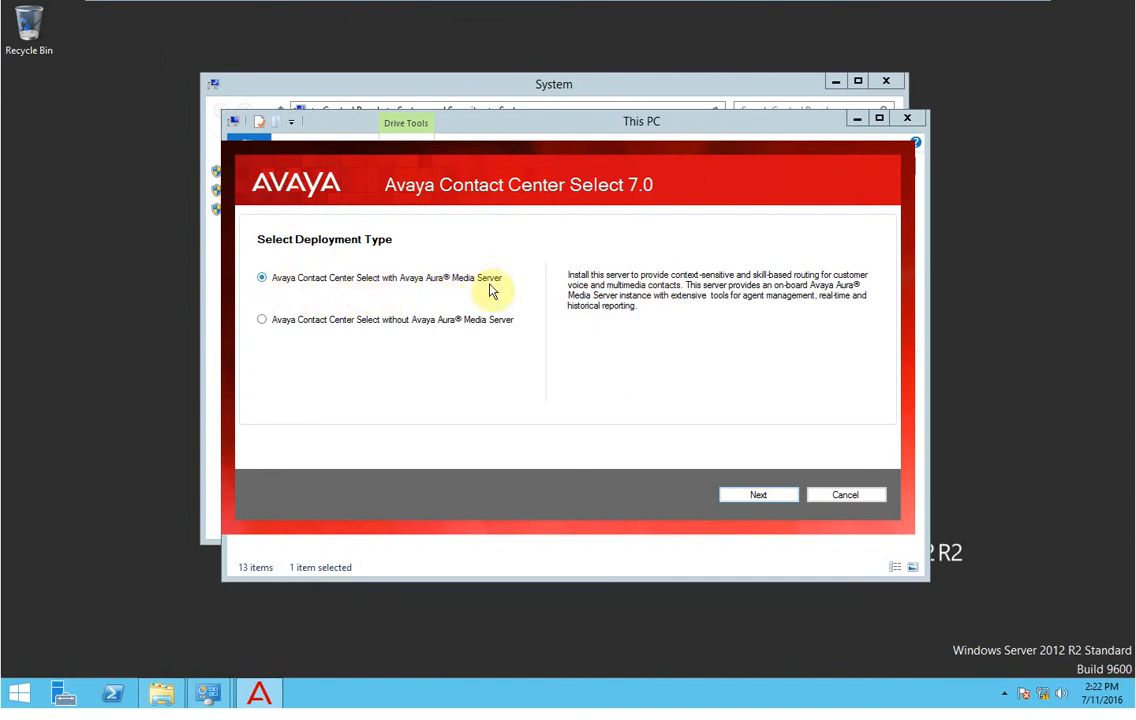
pyautogui.click(748, 496)
# Move the This PC window aside so the installer's drive settings are visible.
pyautogui.click(375, 241)
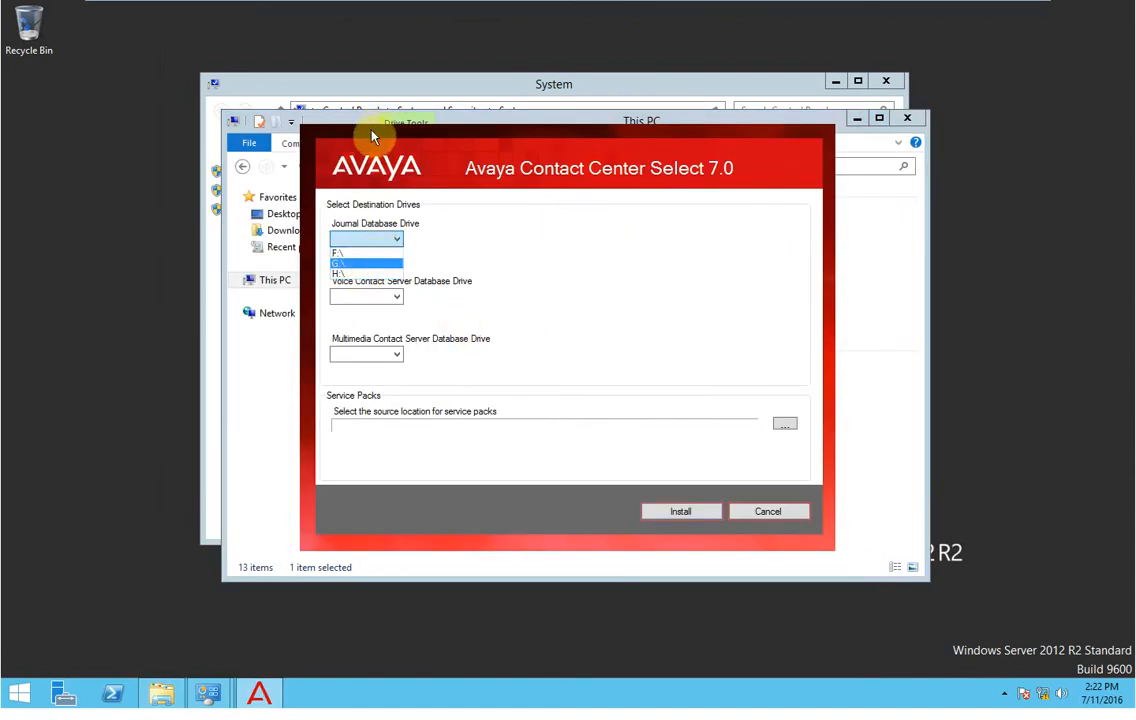
pyautogui.click(482, 150)
pyautogui.moveTo(541, 120); pyautogui.dragTo(326, 210)
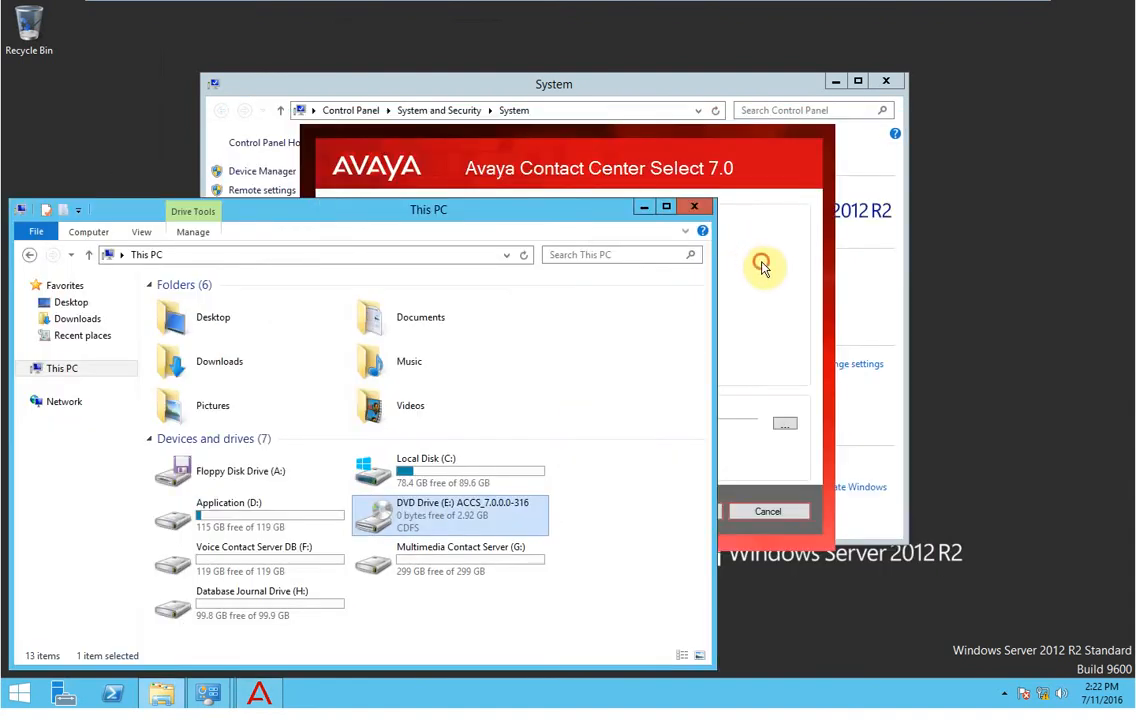
pyautogui.click(763, 266)
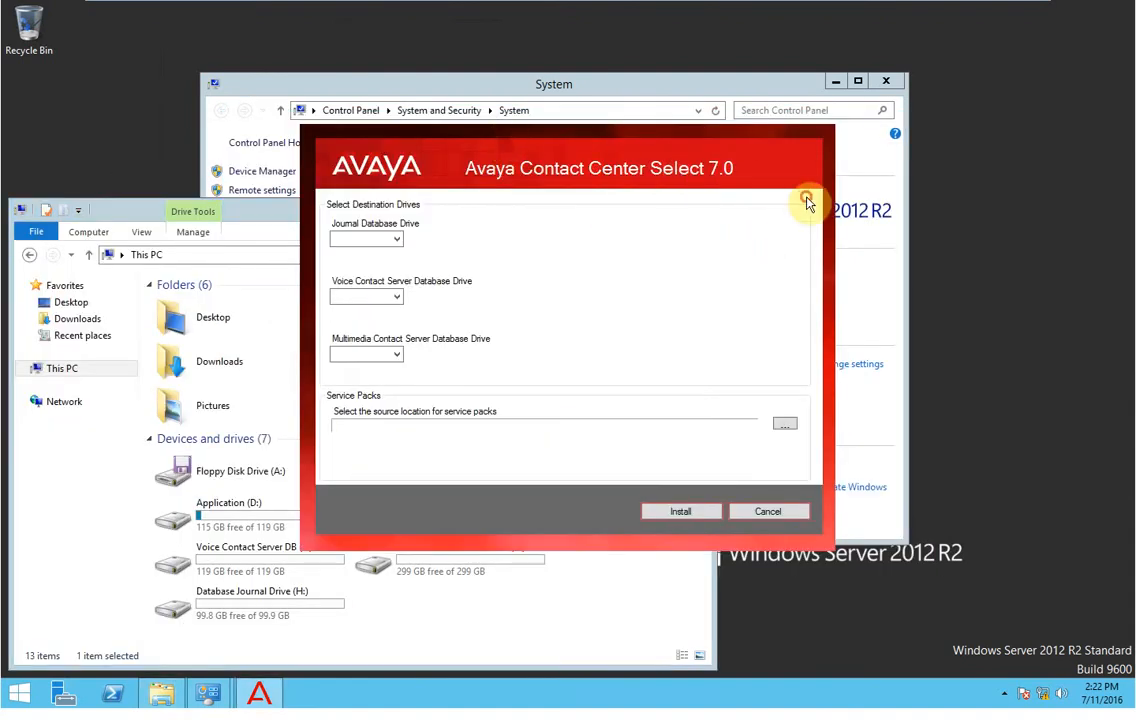
pyautogui.click(245, 207)
pyautogui.moveTo(245, 206); pyautogui.dragTo(121, 200)
pyautogui.click(672, 276)
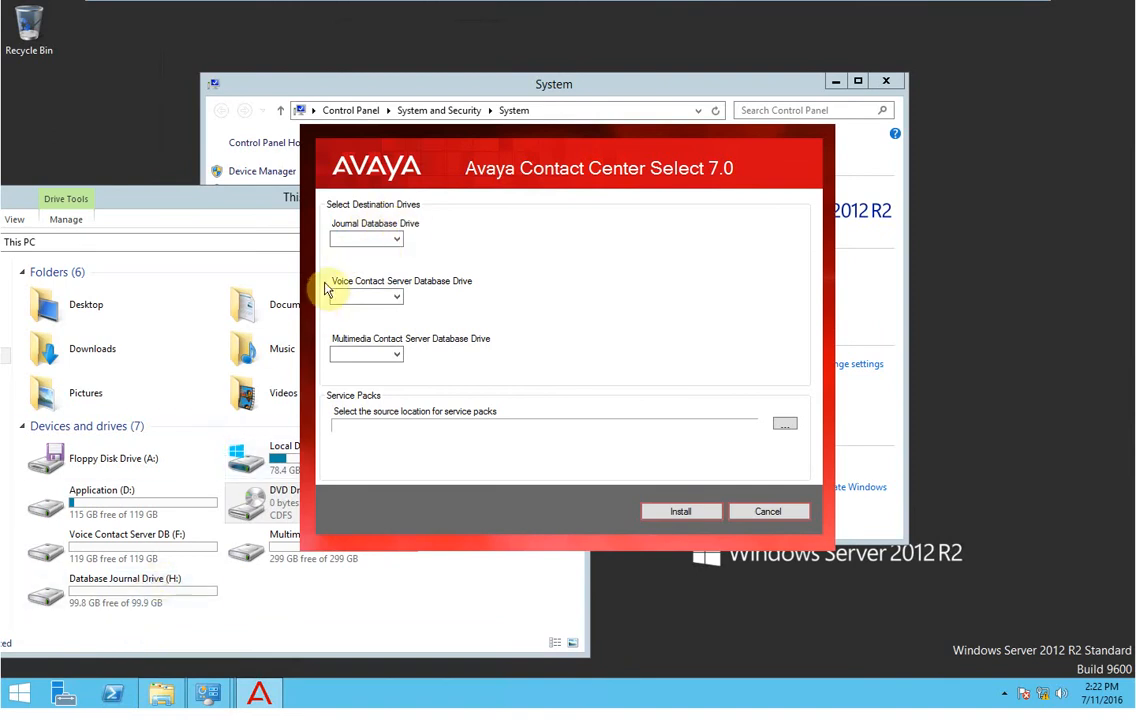
# Set the Journal database to H:\, Voice Contact Server to F:\, and Multimedia to G:\, then browse for service packs.
pyautogui.click(357, 239)
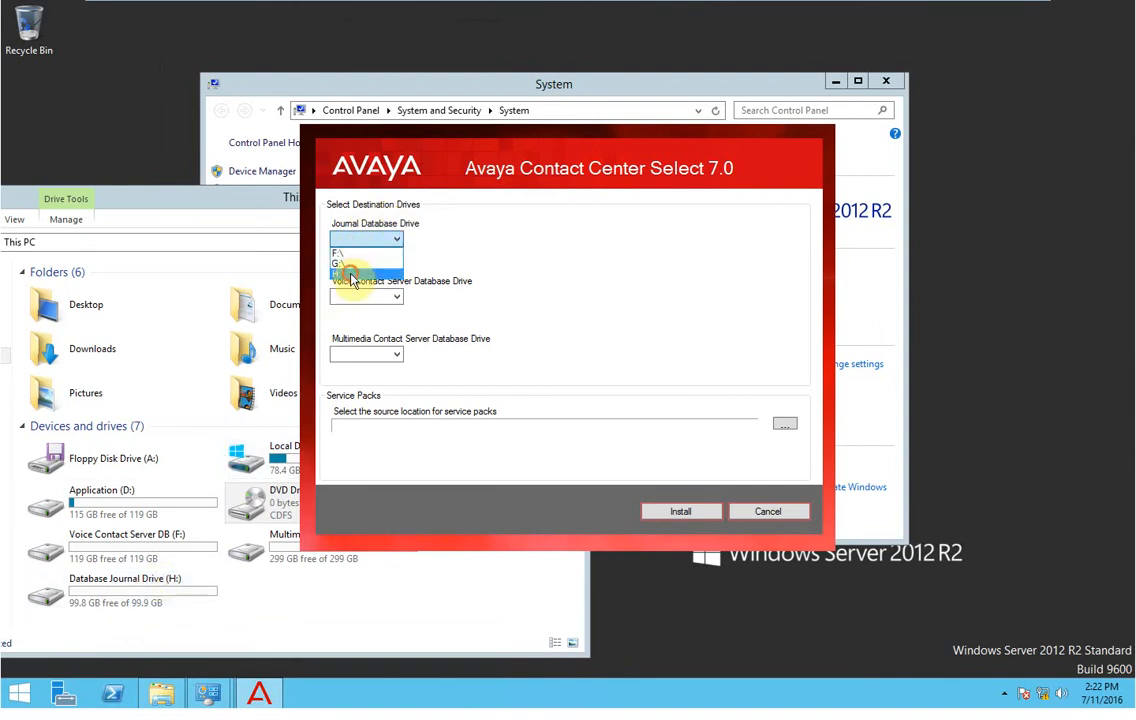
pyautogui.click(353, 276)
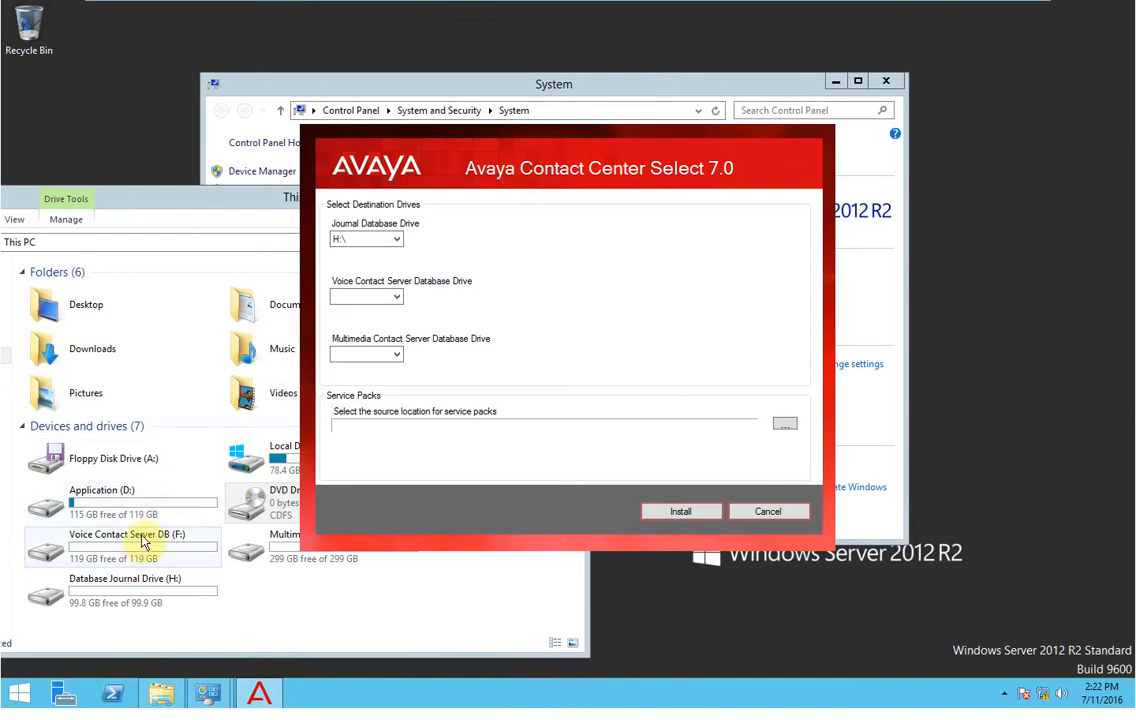
pyautogui.click(348, 295)
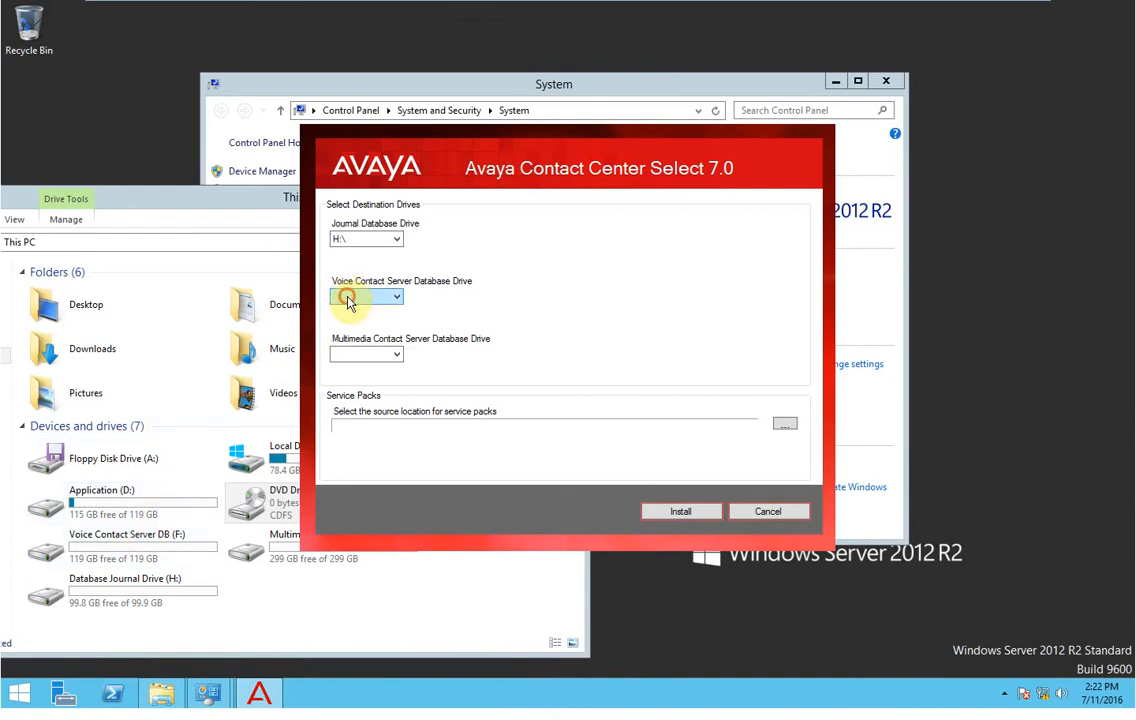
pyautogui.click(349, 315)
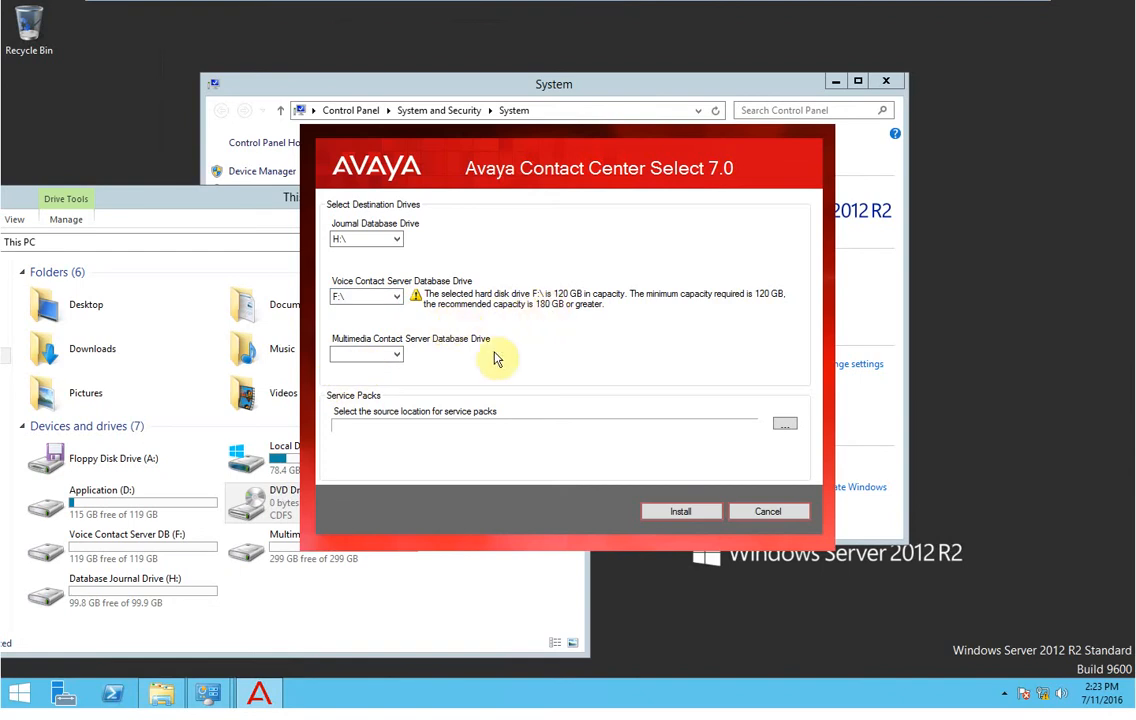
pyautogui.click(375, 355)
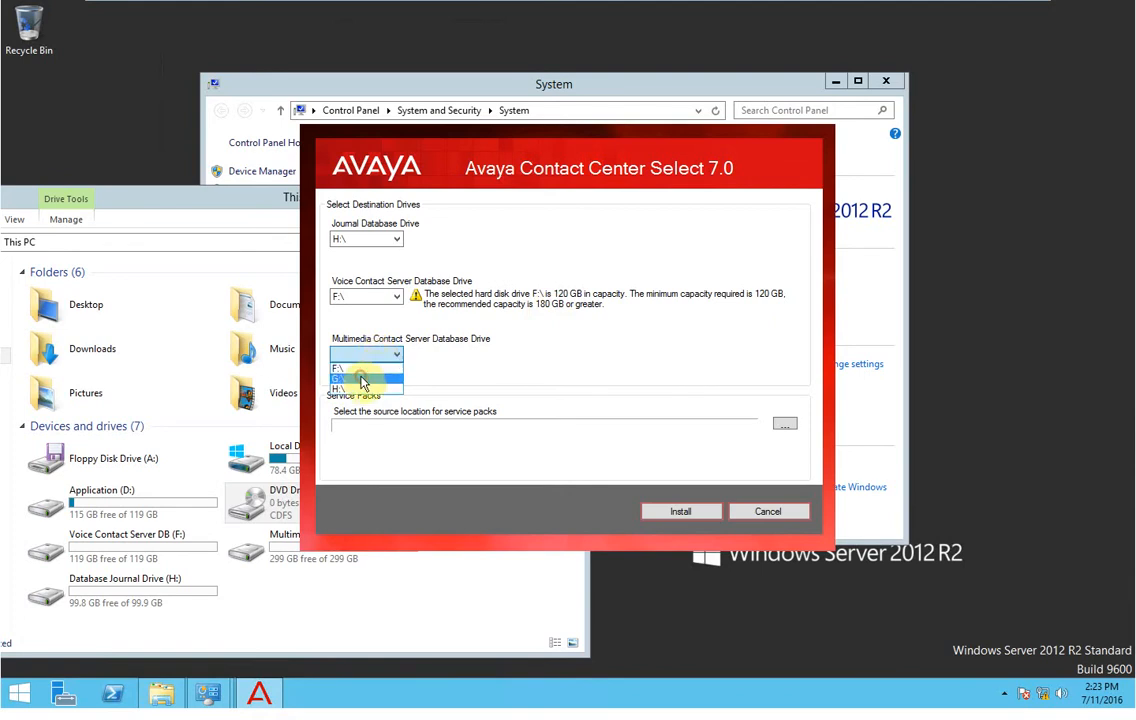
pyautogui.click(362, 379)
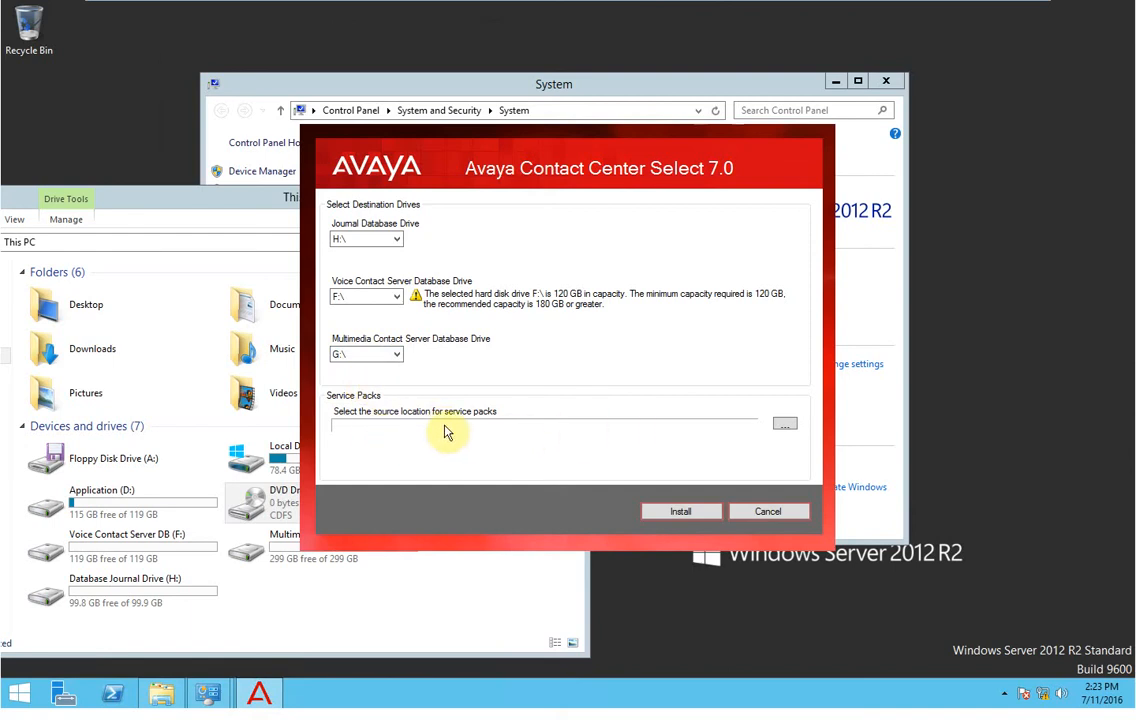
pyautogui.click(785, 428)
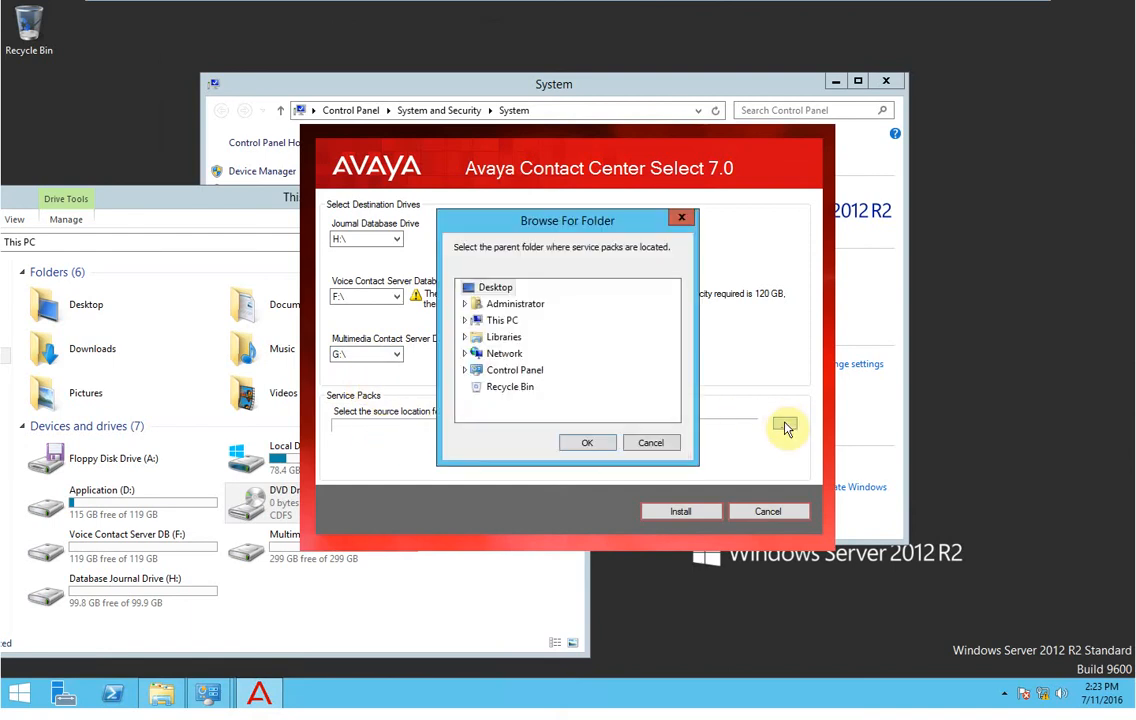
# Choose D:\PATCH 7\ACC_7.0.0.0_ServicePack0-207 as the service pack folder, checking its contents in Explorer.
pyautogui.click(495, 320)
pyautogui.click(671, 384)
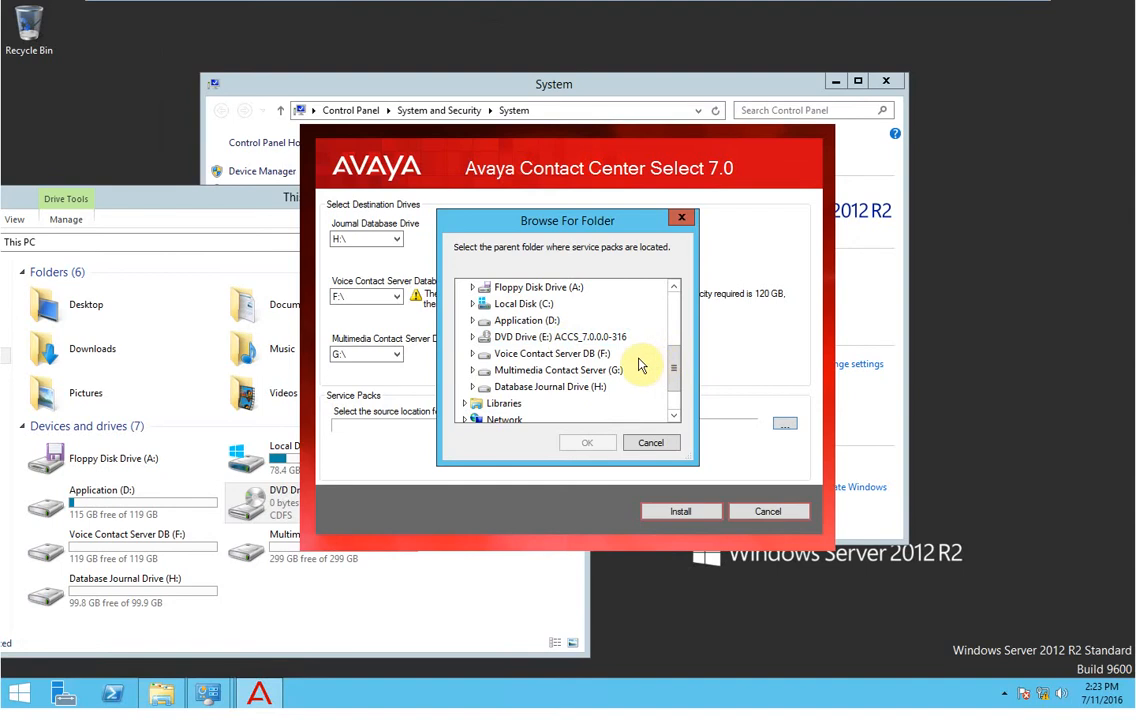
pyautogui.click(515, 320)
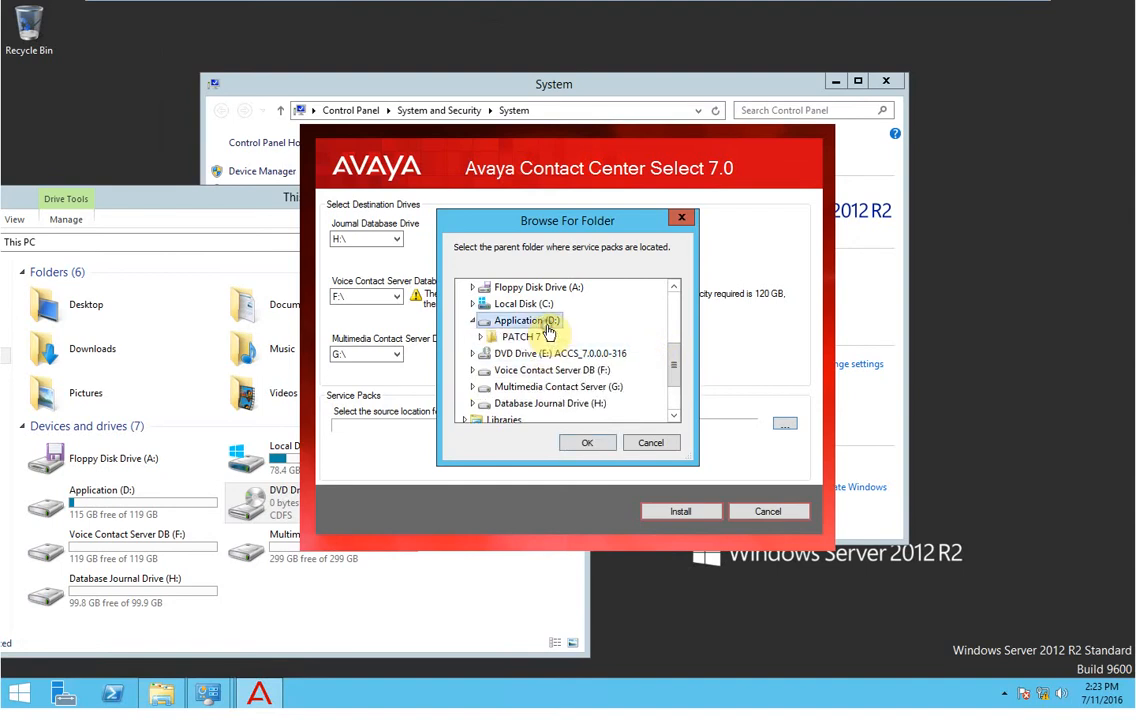
pyautogui.doubleClick(531, 340)
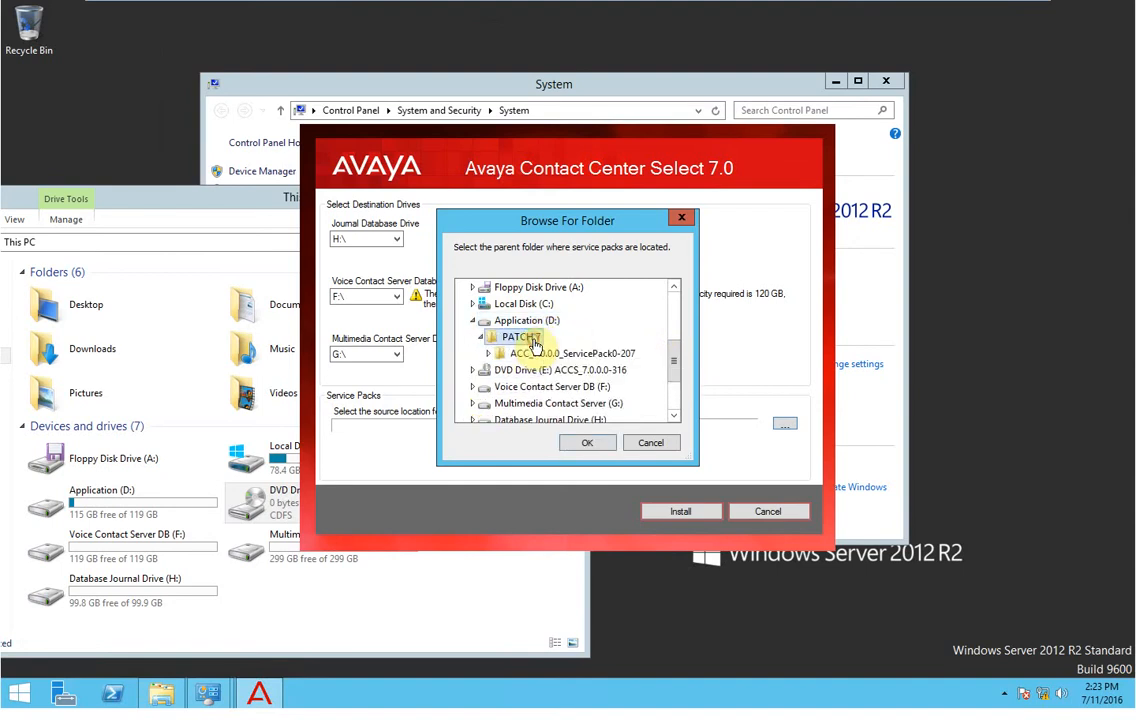
pyautogui.doubleClick(595, 355)
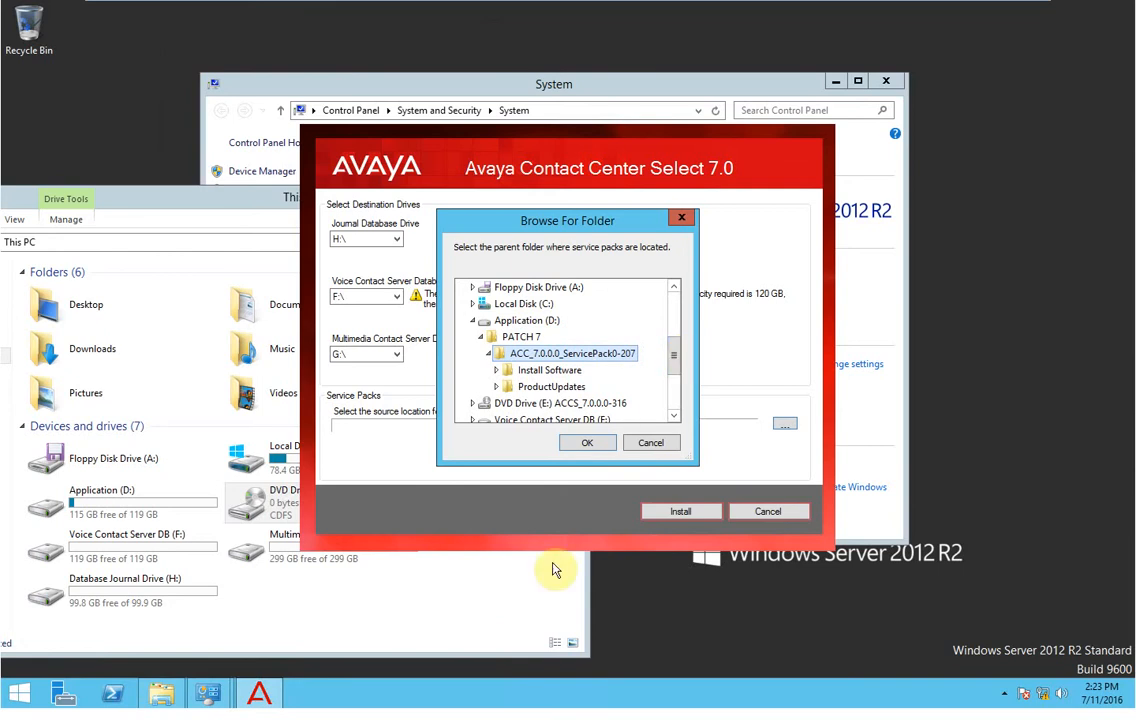
pyautogui.click(160, 700)
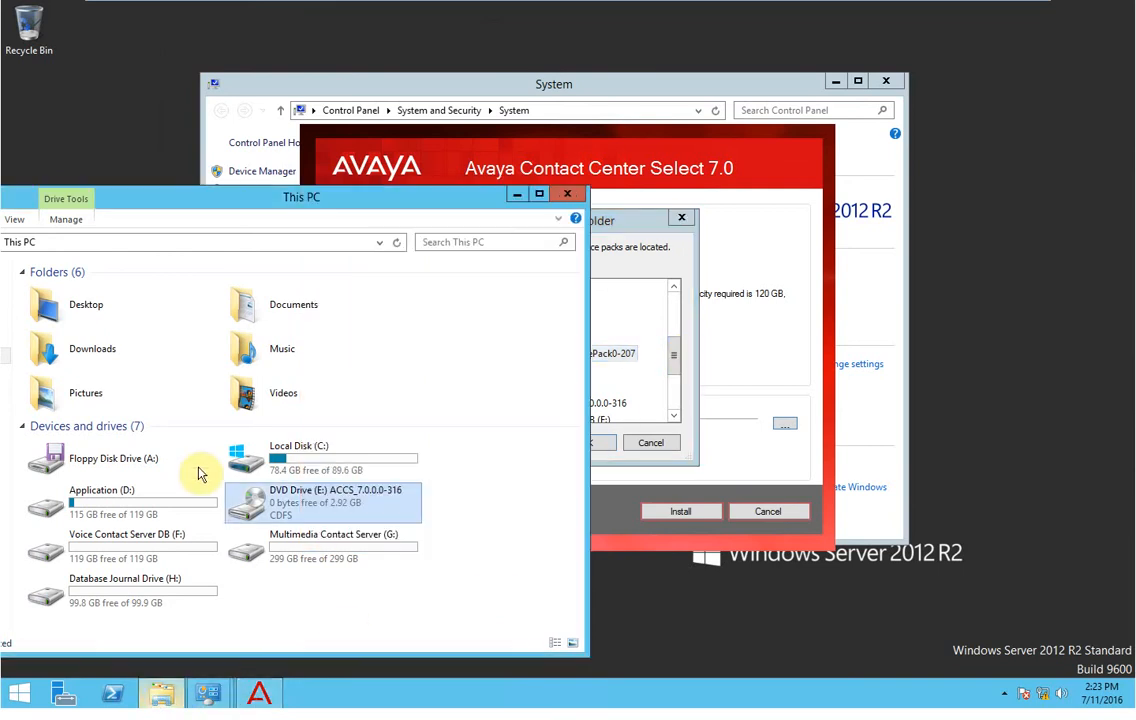
pyautogui.click(133, 520)
pyautogui.doubleClick(133, 520)
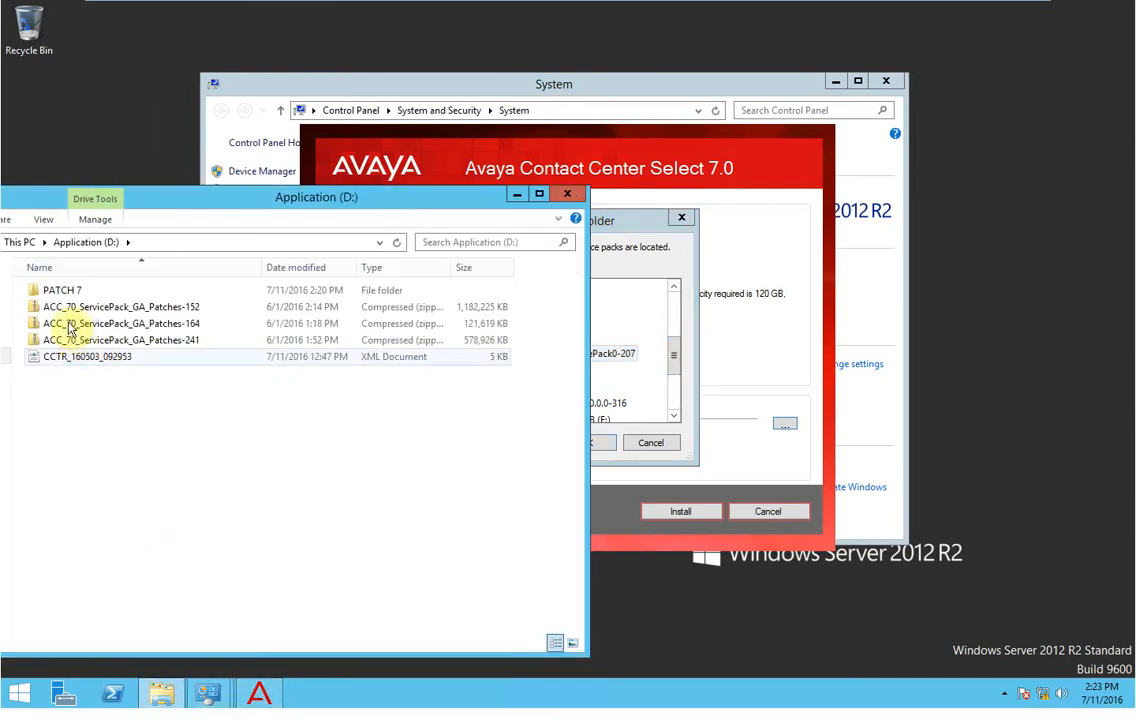
pyautogui.doubleClick(62, 292)
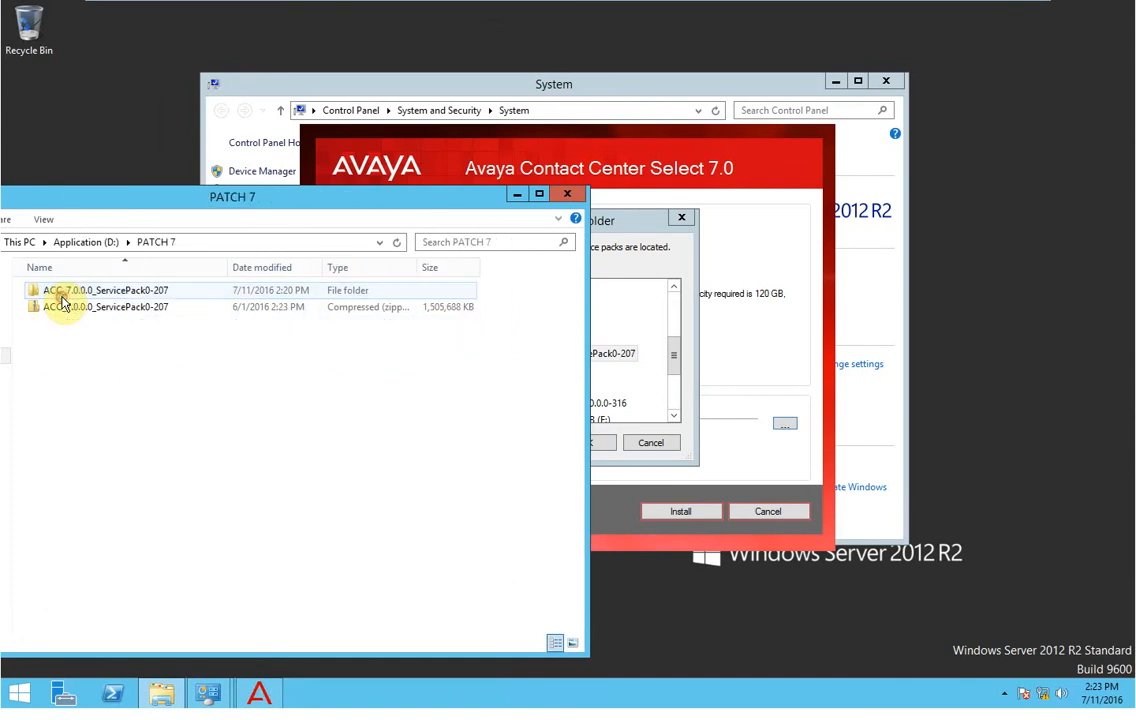
pyautogui.click(516, 194)
pyautogui.click(587, 443)
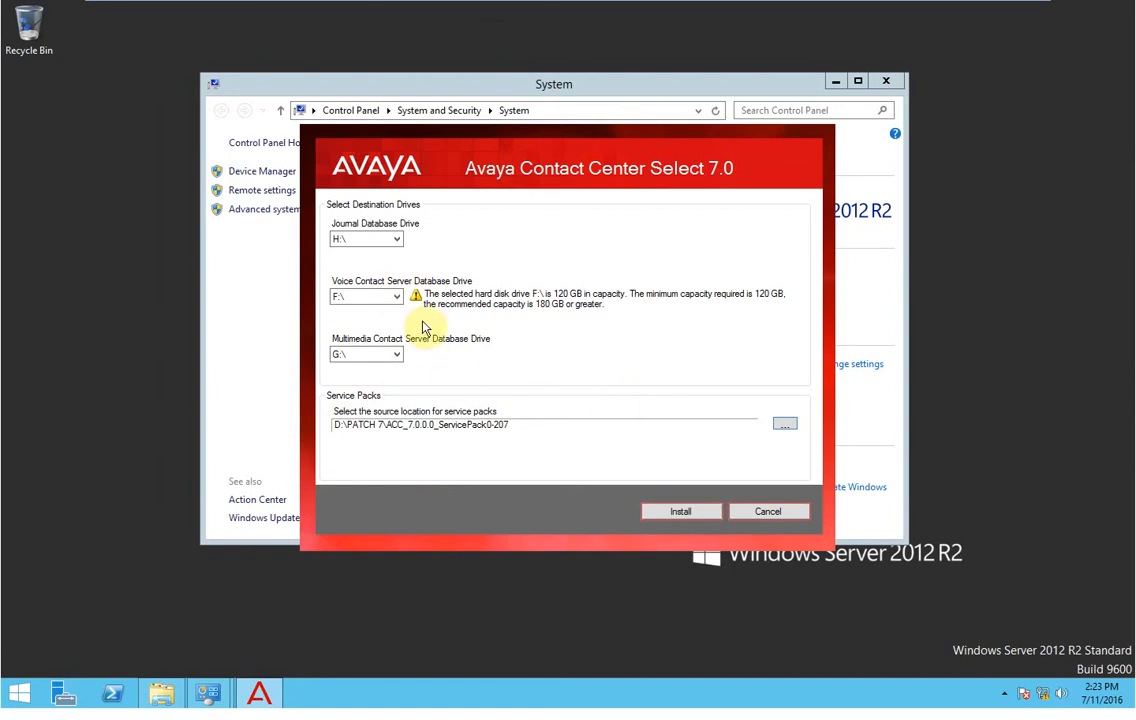
# Start the installation and answer Yes to the drive capacity warnings prompt.
pyautogui.click(679, 513)
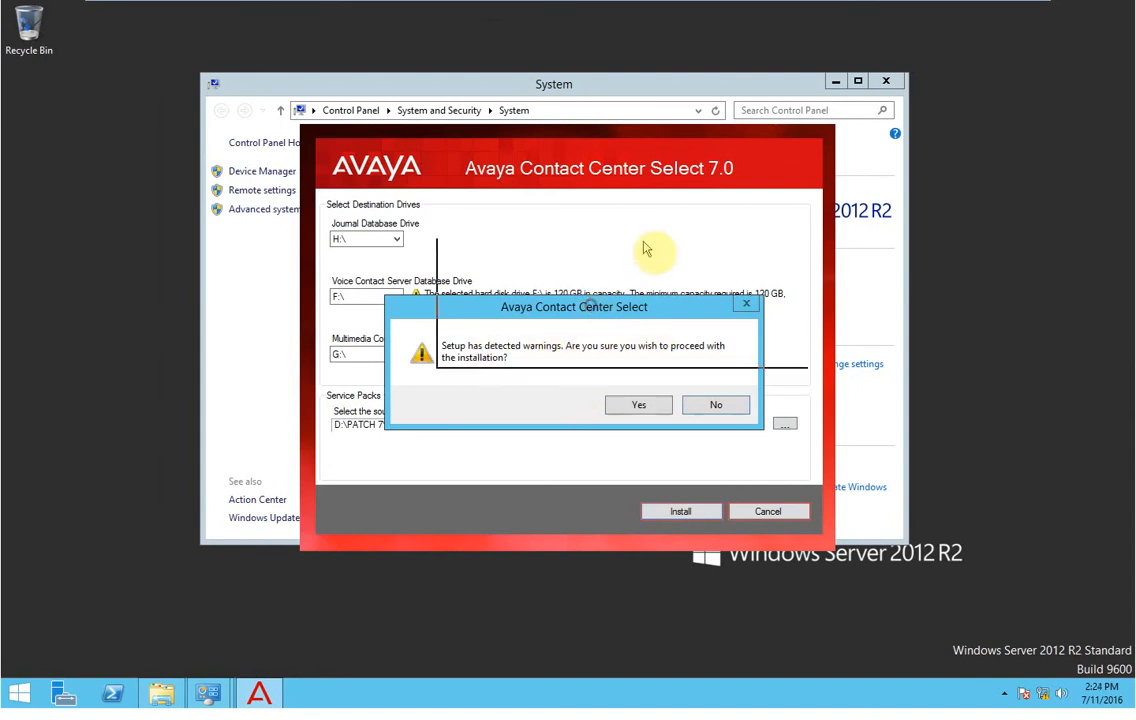
pyautogui.moveTo(730, 197); pyautogui.dragTo(736, 192)
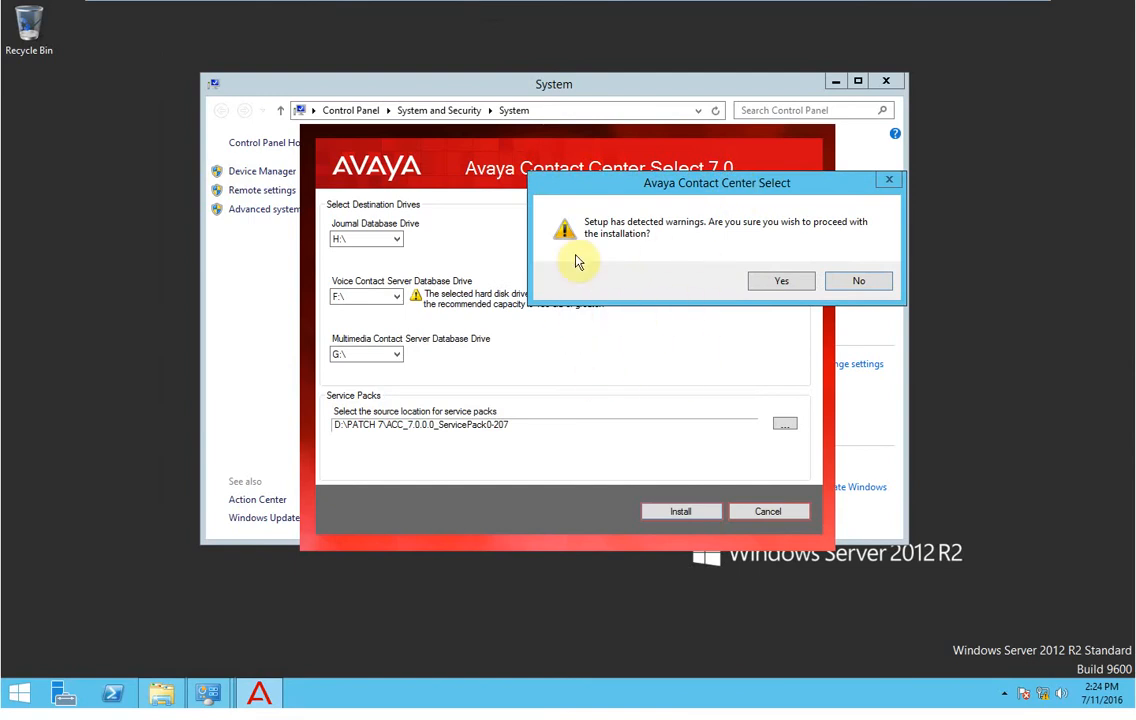
pyautogui.click(779, 281)
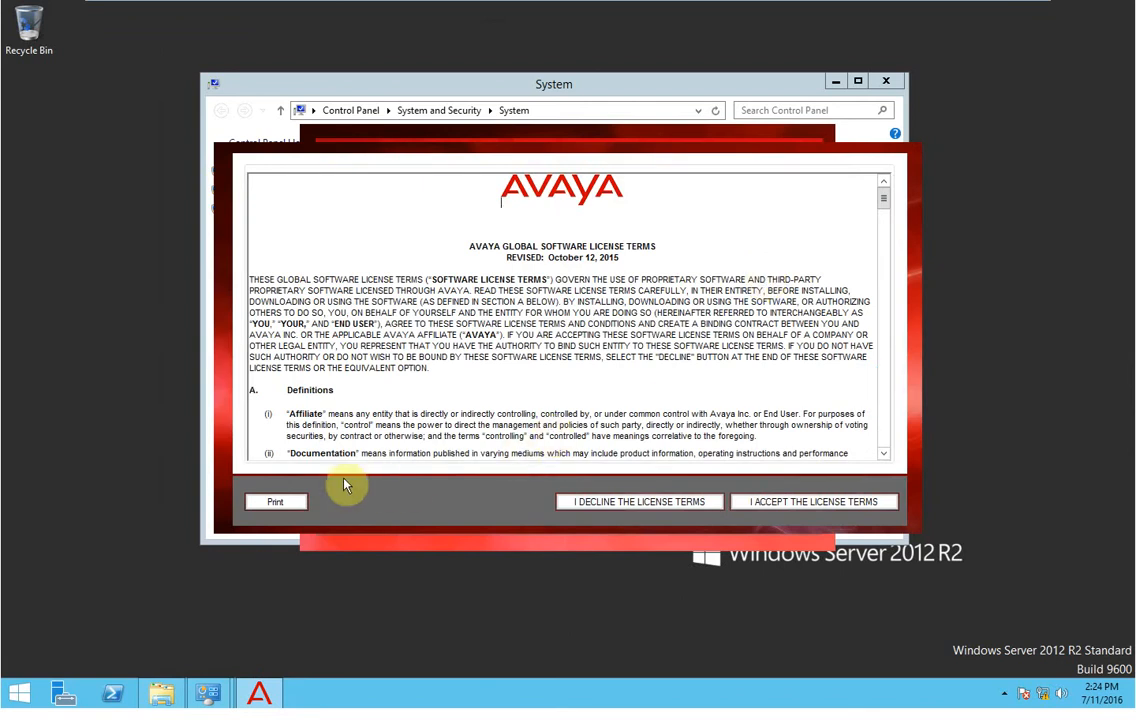
# Accept the Avaya software license terms and the Microsoft Report Viewer 2012 license terms.
pyautogui.click(884, 228)
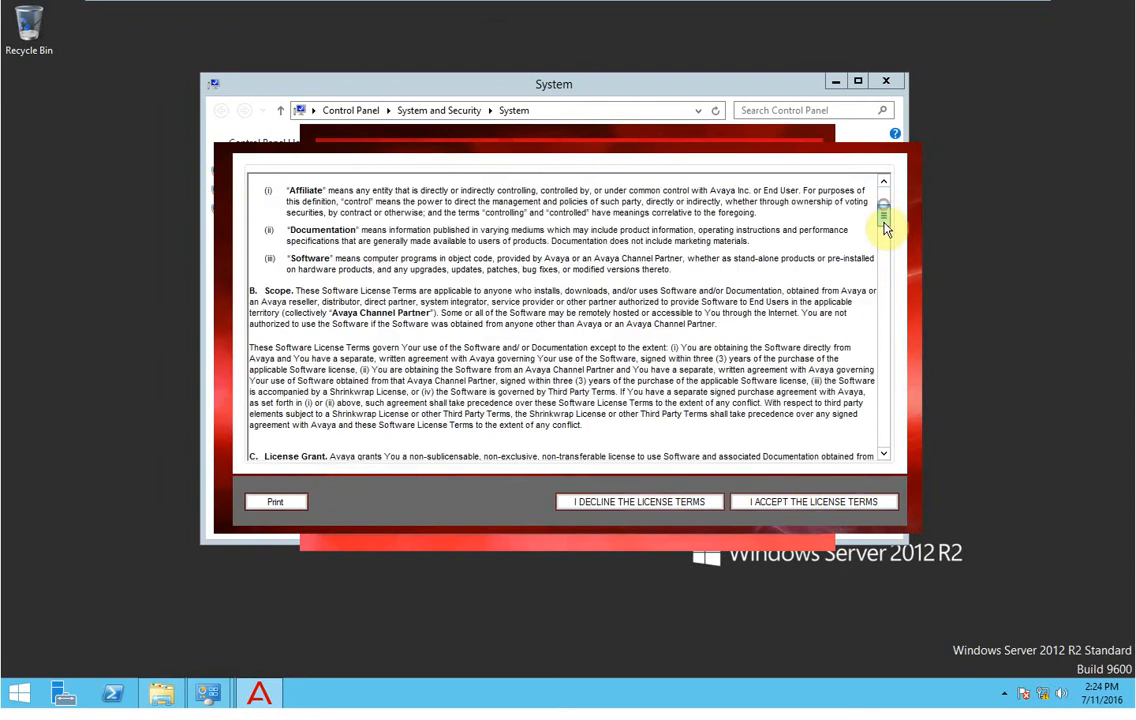
pyautogui.click(882, 190)
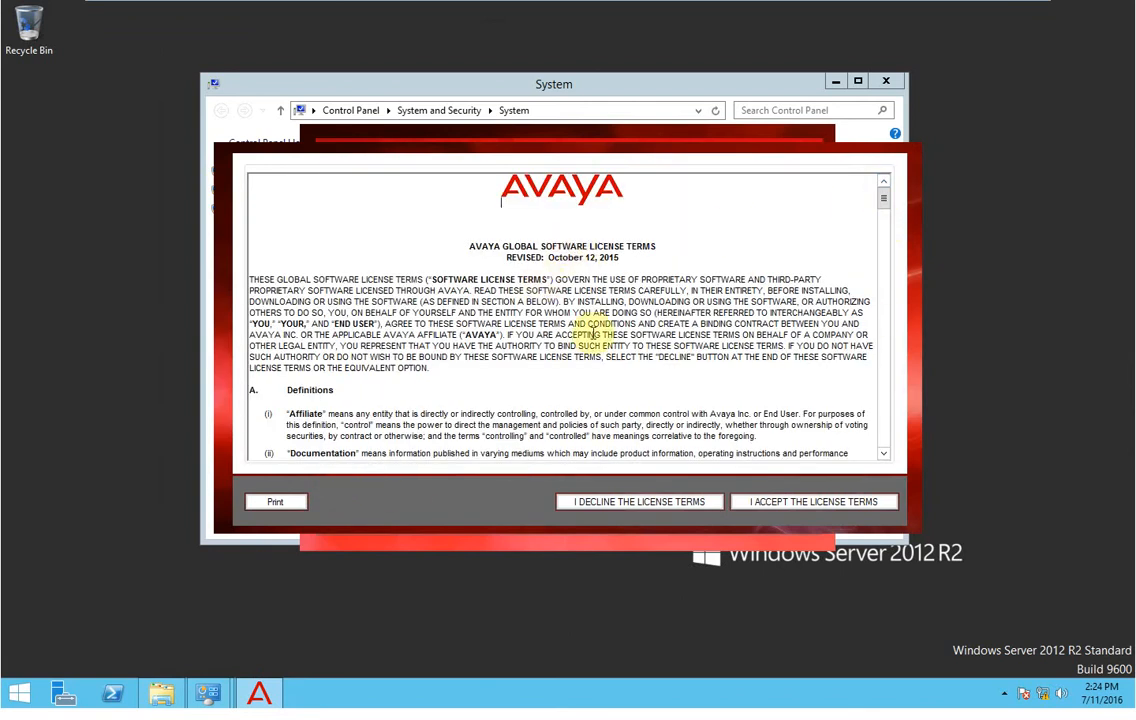
pyautogui.click(785, 510)
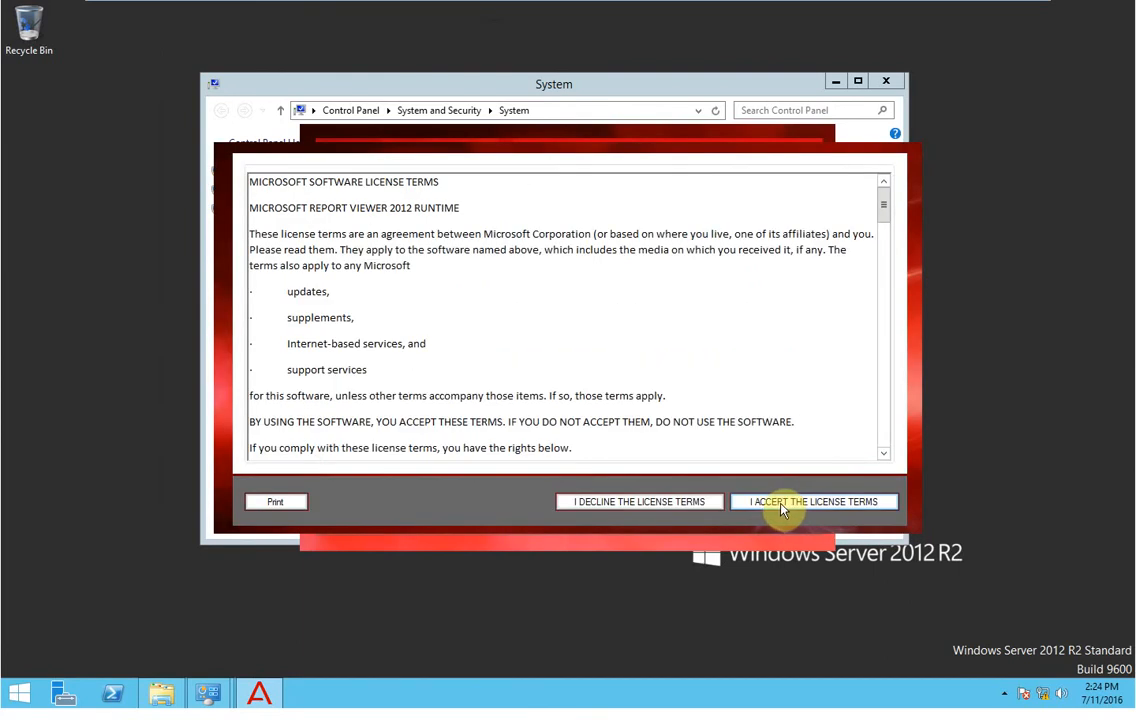
pyautogui.click(781, 508)
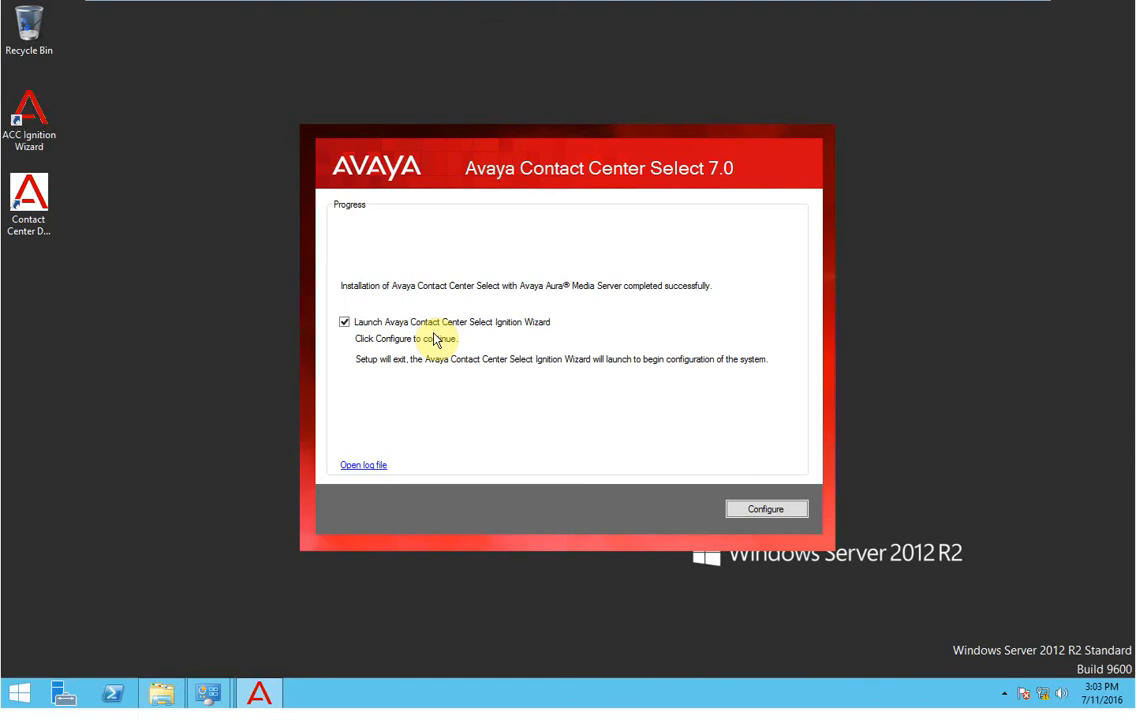
# Launch the Ignition Wizard, pass the welcome page, and accept its end-user license agreement.
pyautogui.click(765, 509)
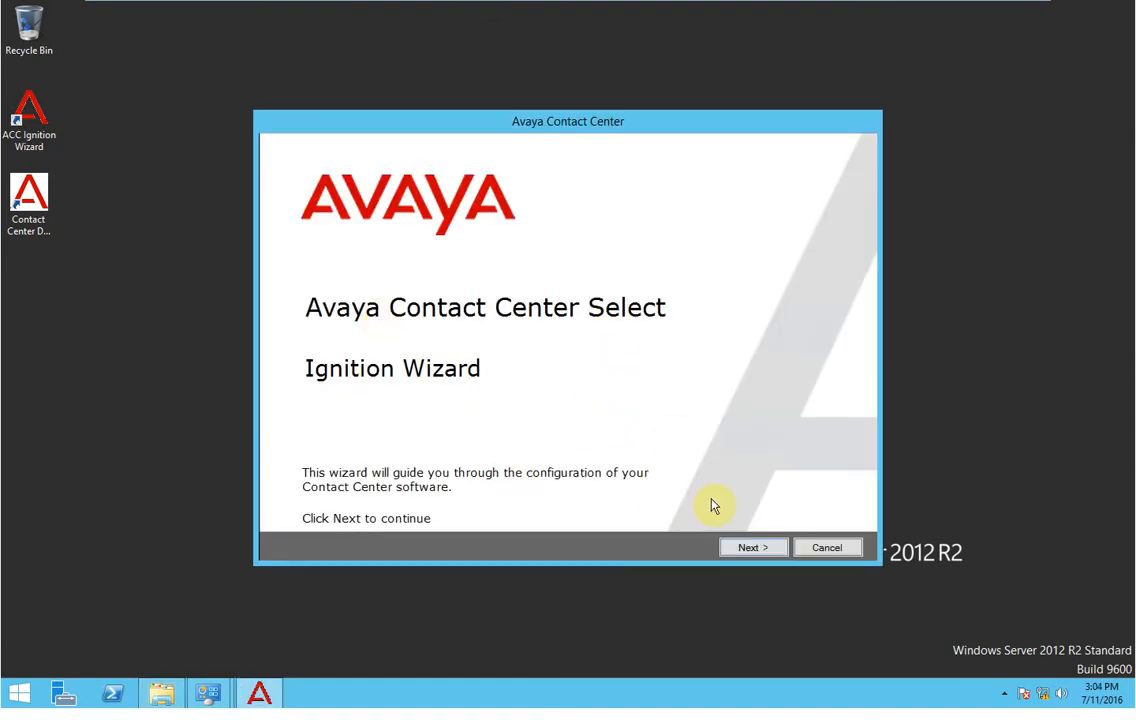
pyautogui.click(744, 549)
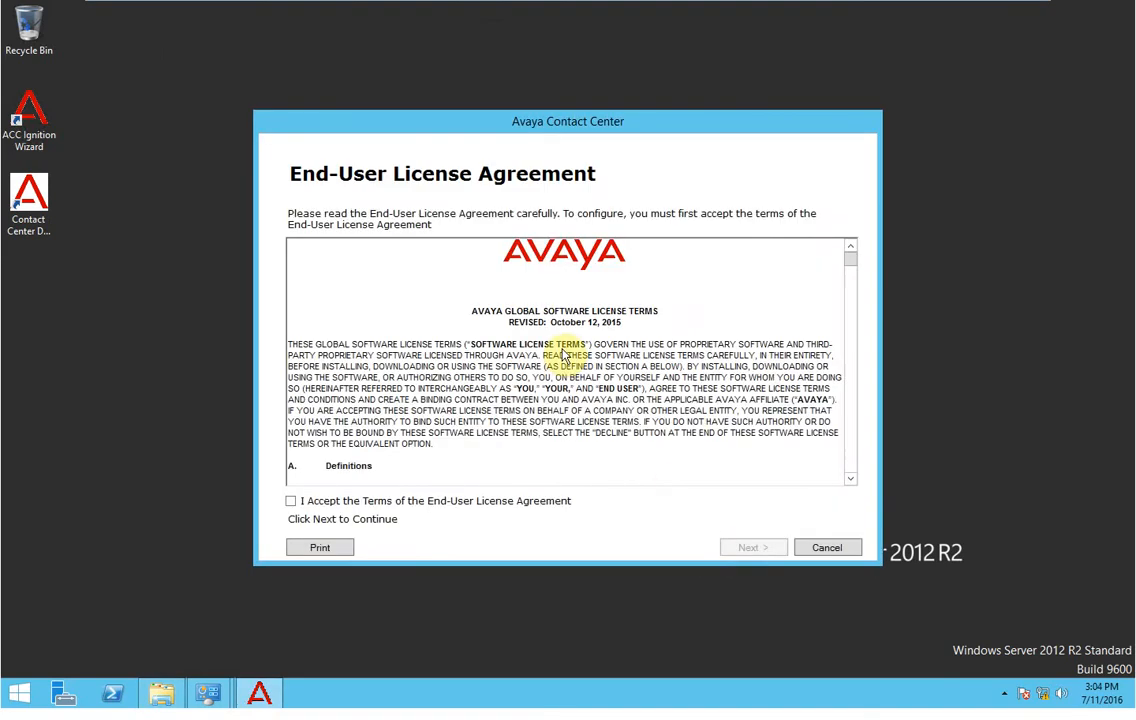
pyautogui.click(290, 501)
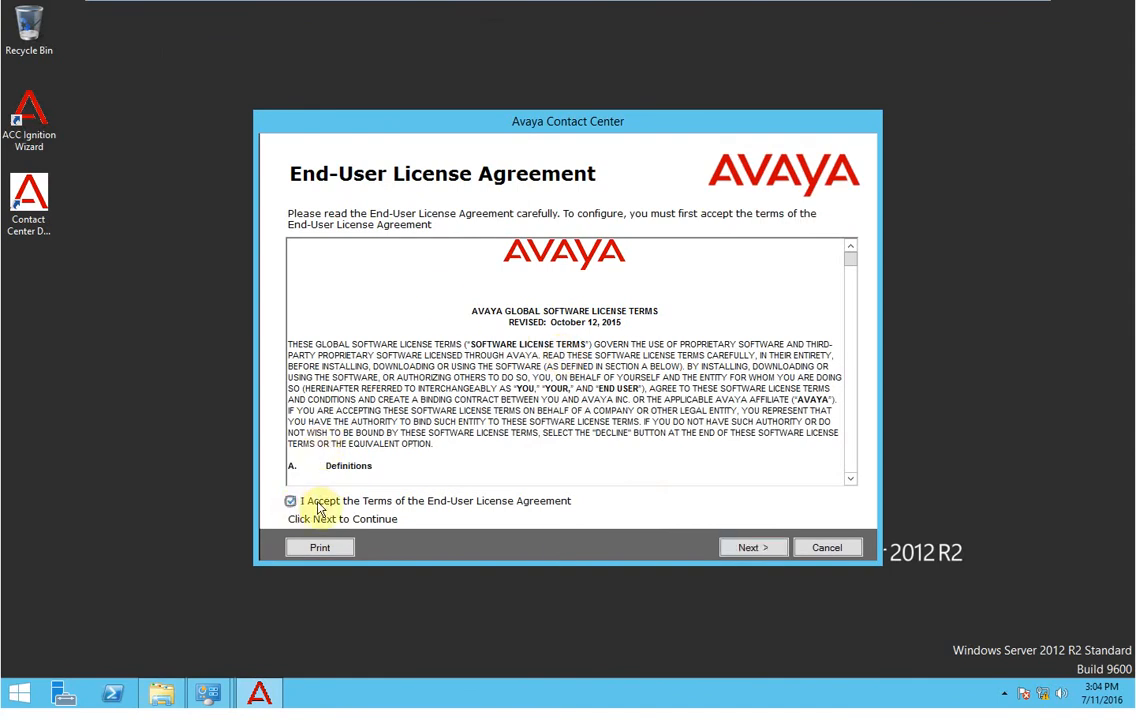
pyautogui.click(752, 548)
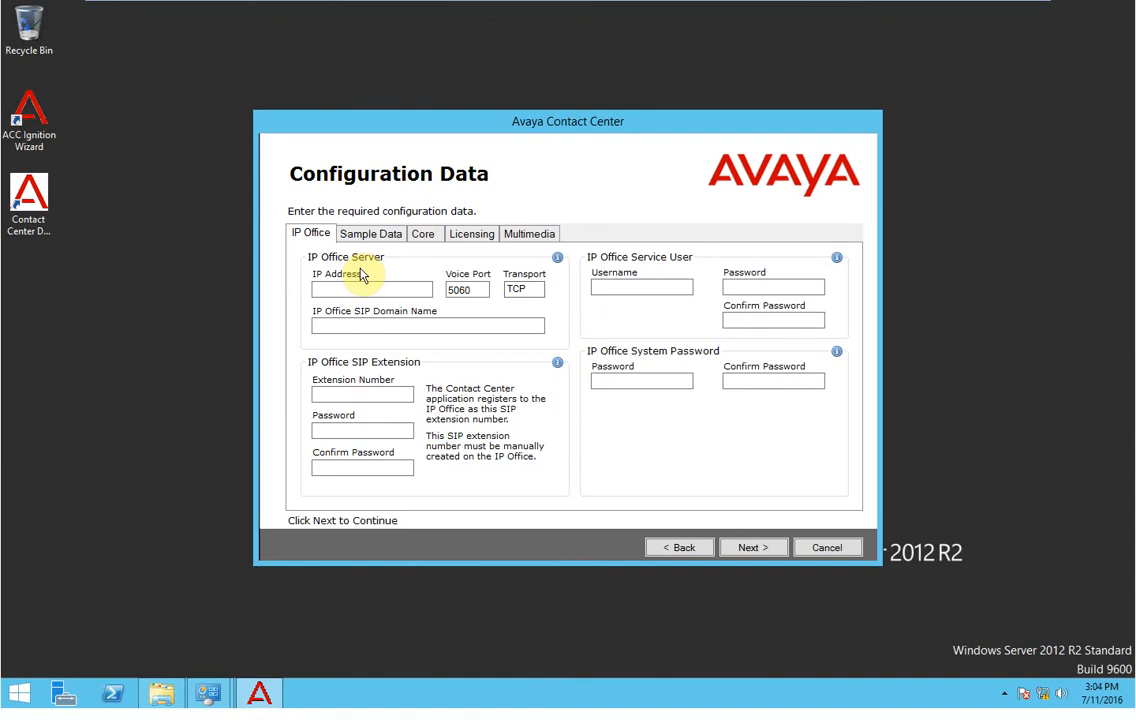
# Look up the IP Office Server Edition console's LAN1 address, 192.168.1.231:7070.
pyautogui.click(355, 288)
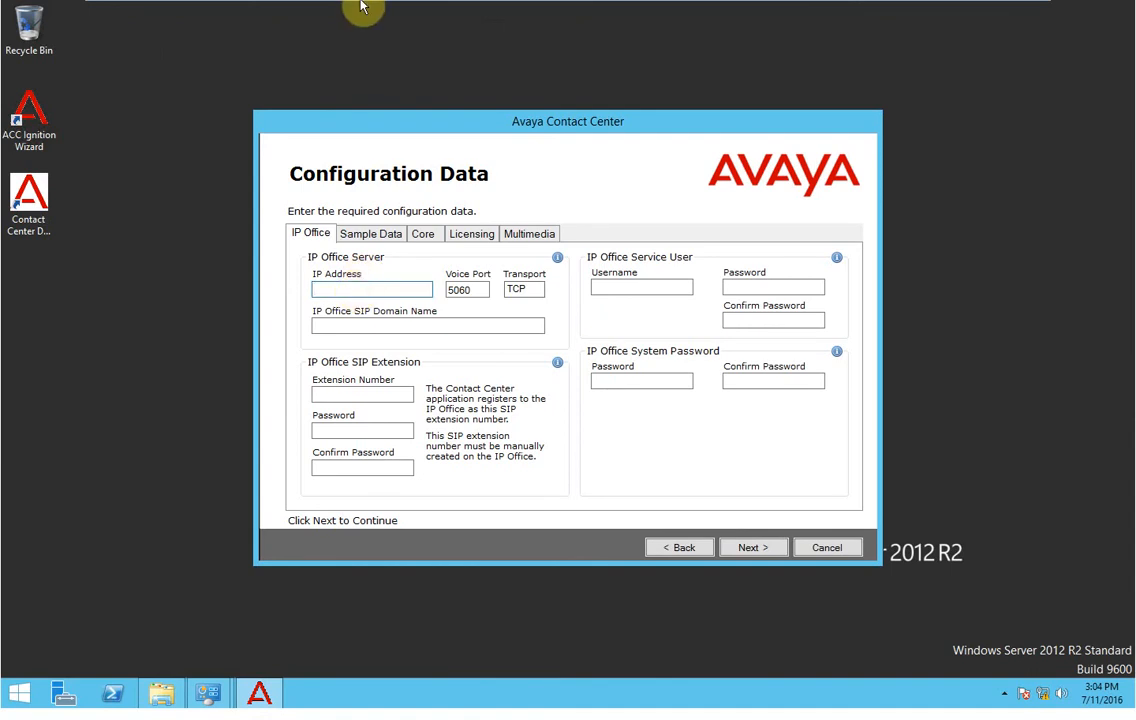
pyautogui.moveTo(515, 8)
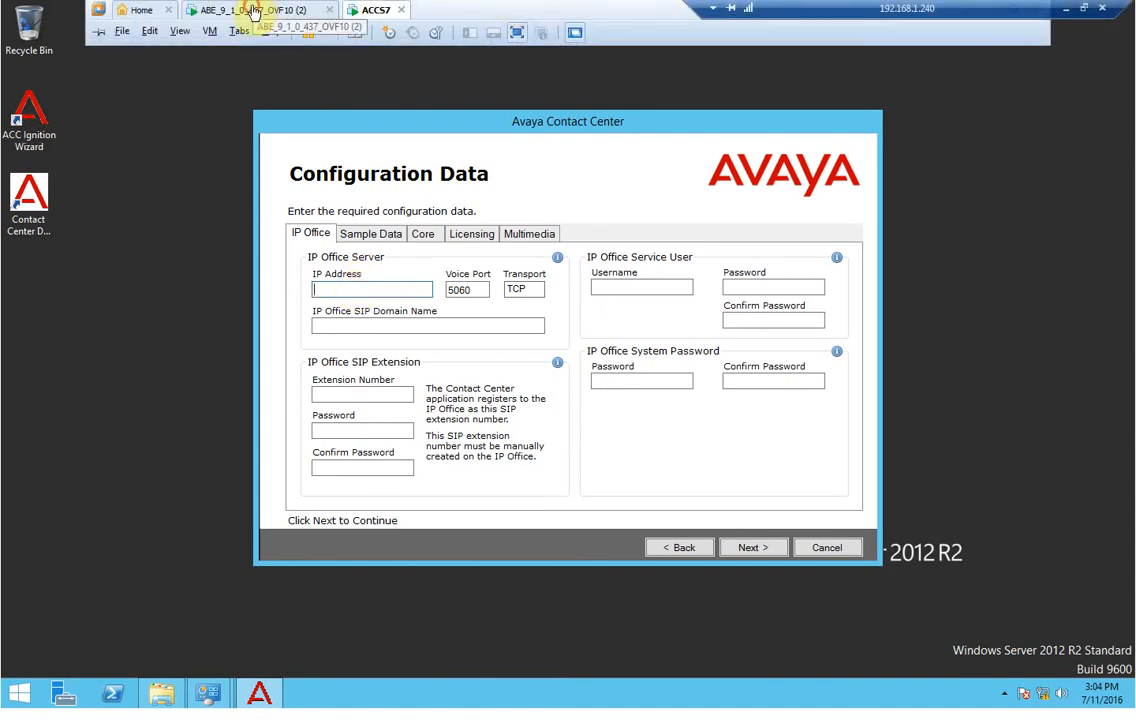
pyautogui.click(253, 10)
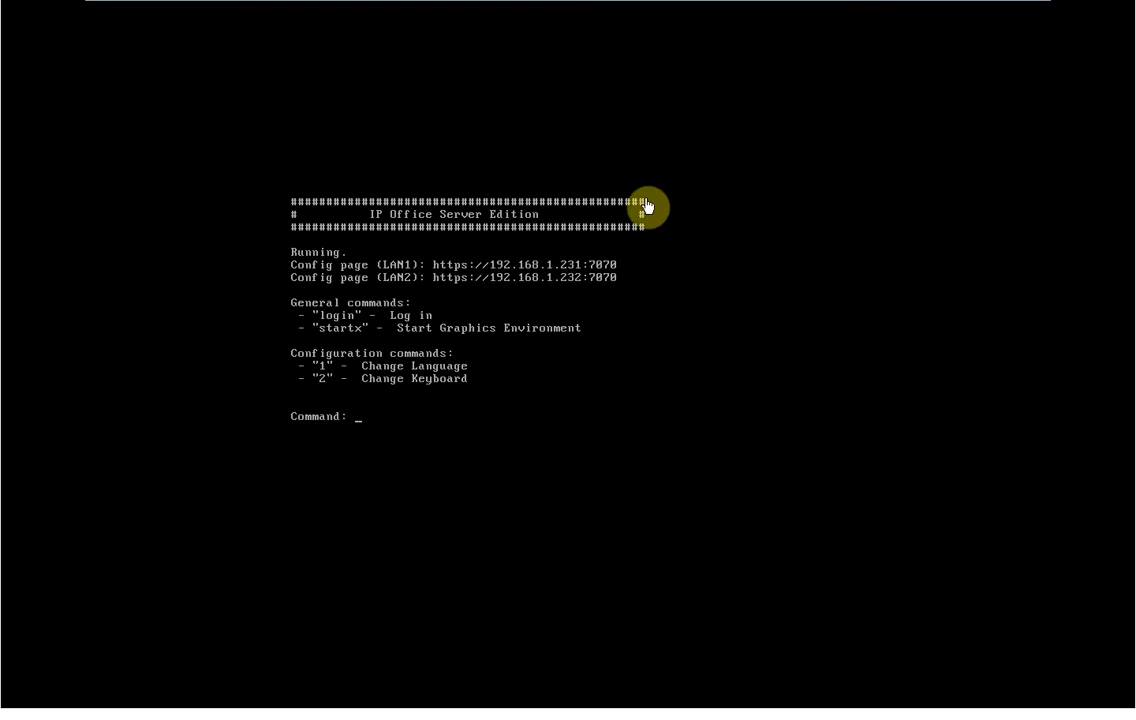
pyautogui.moveTo(507, 6)
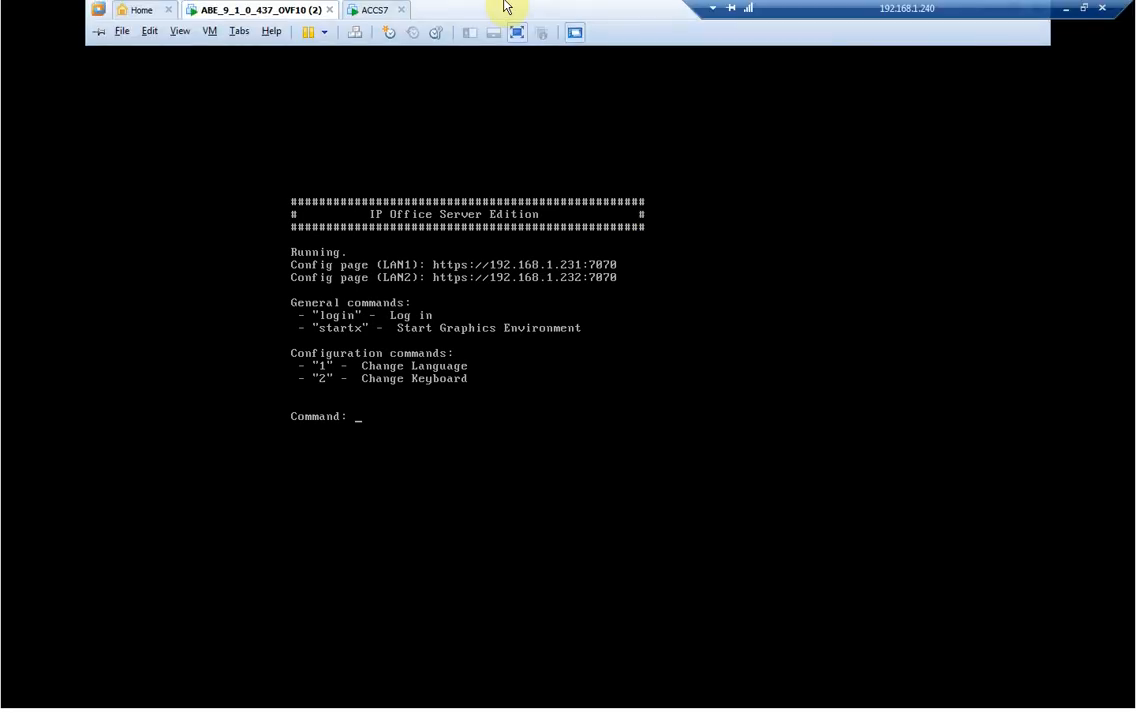
pyautogui.click(380, 9)
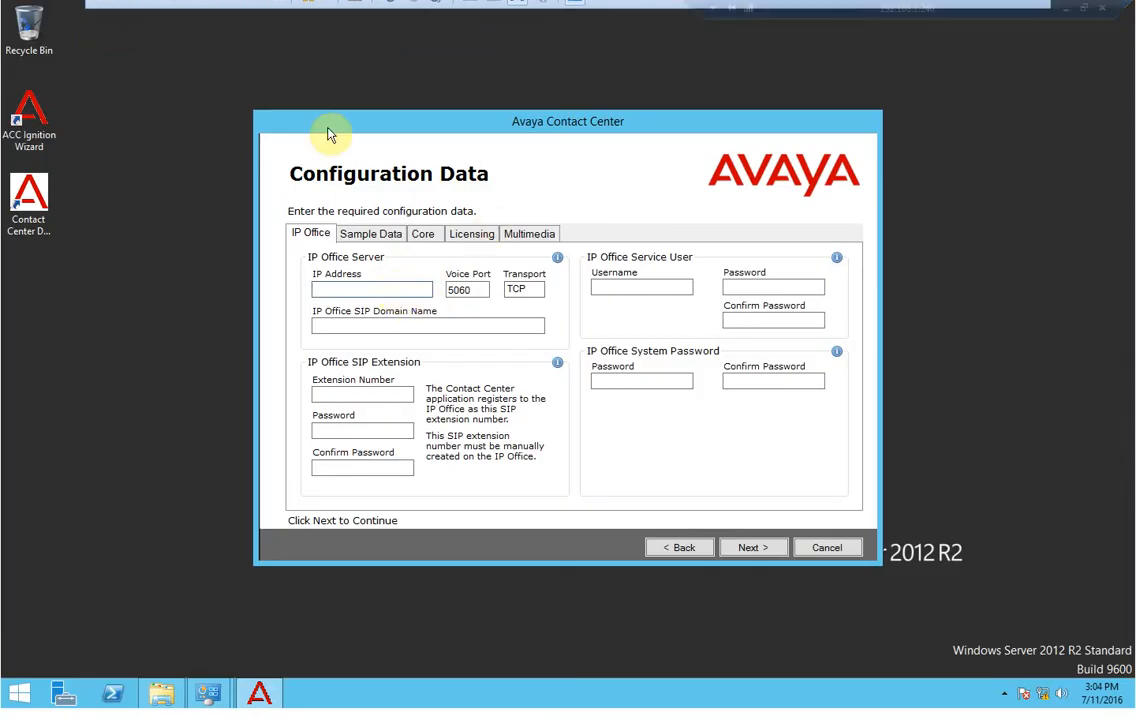
pyautogui.click(320, 7)
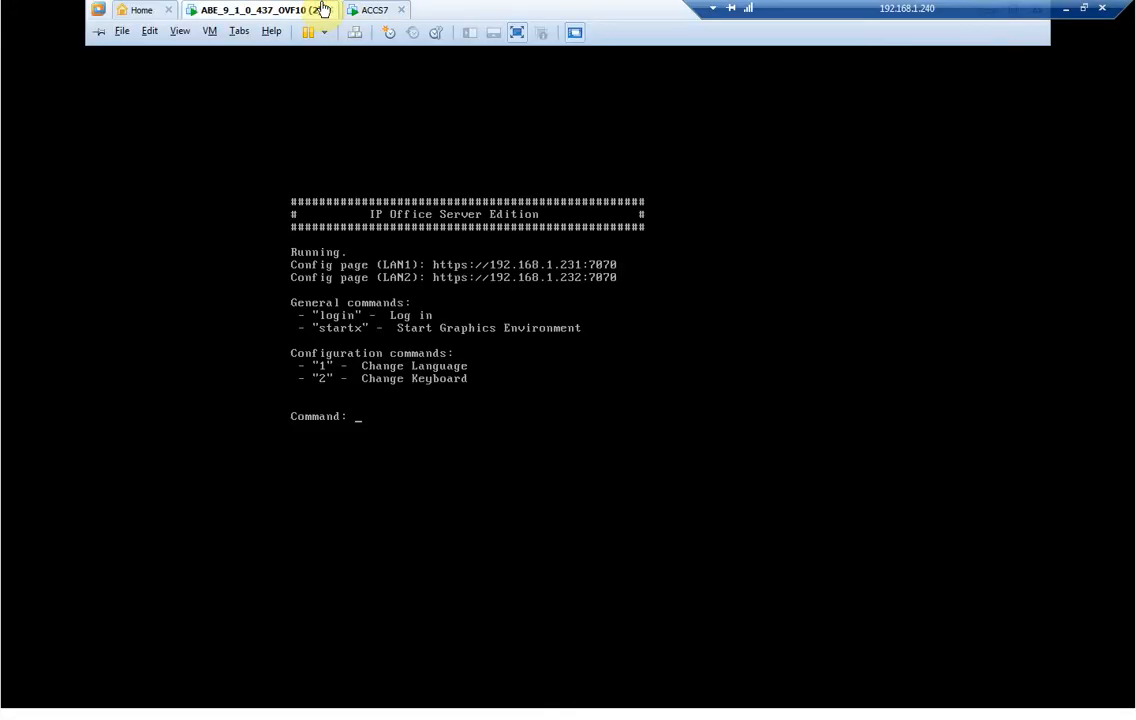
# Enter 192.168.1.231 as the IP Office server address, keeping voice port 5060.
pyautogui.click(375, 9)
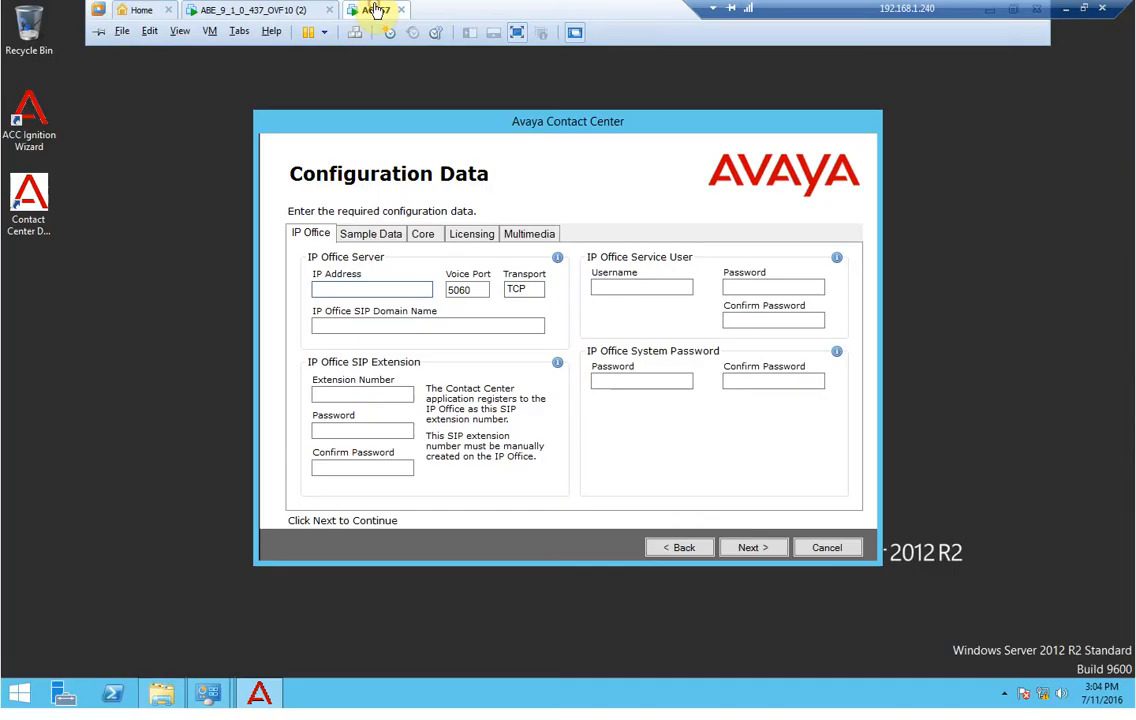
pyautogui.click(355, 289)
pyautogui.write('192.168.1.231')
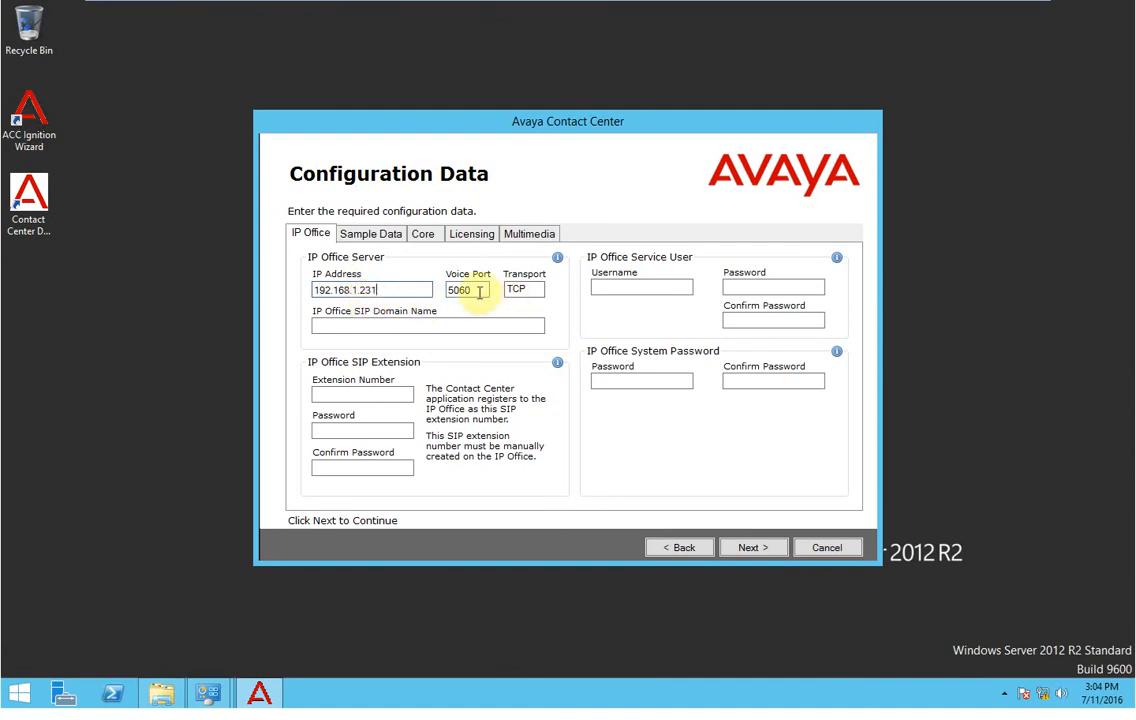
pyautogui.moveTo(477, 289); pyautogui.dragTo(449, 289)
# Set the IP Office SIP domain name to integration-it.com.
pyautogui.click(415, 327)
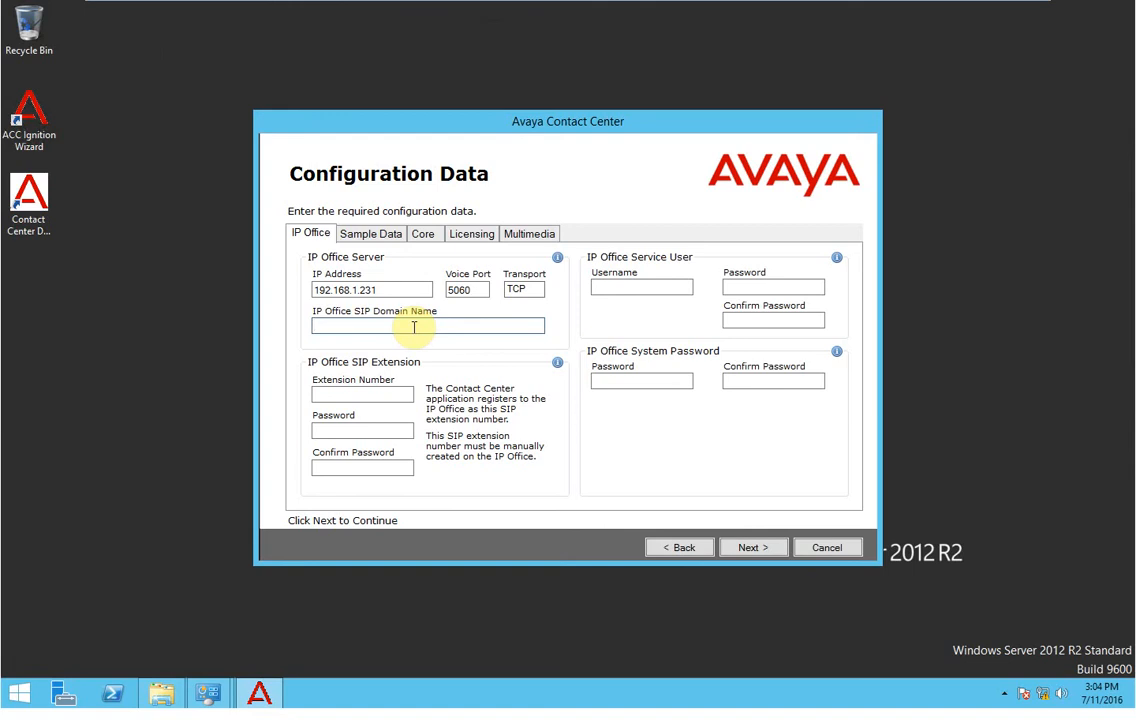
pyautogui.write('aa')
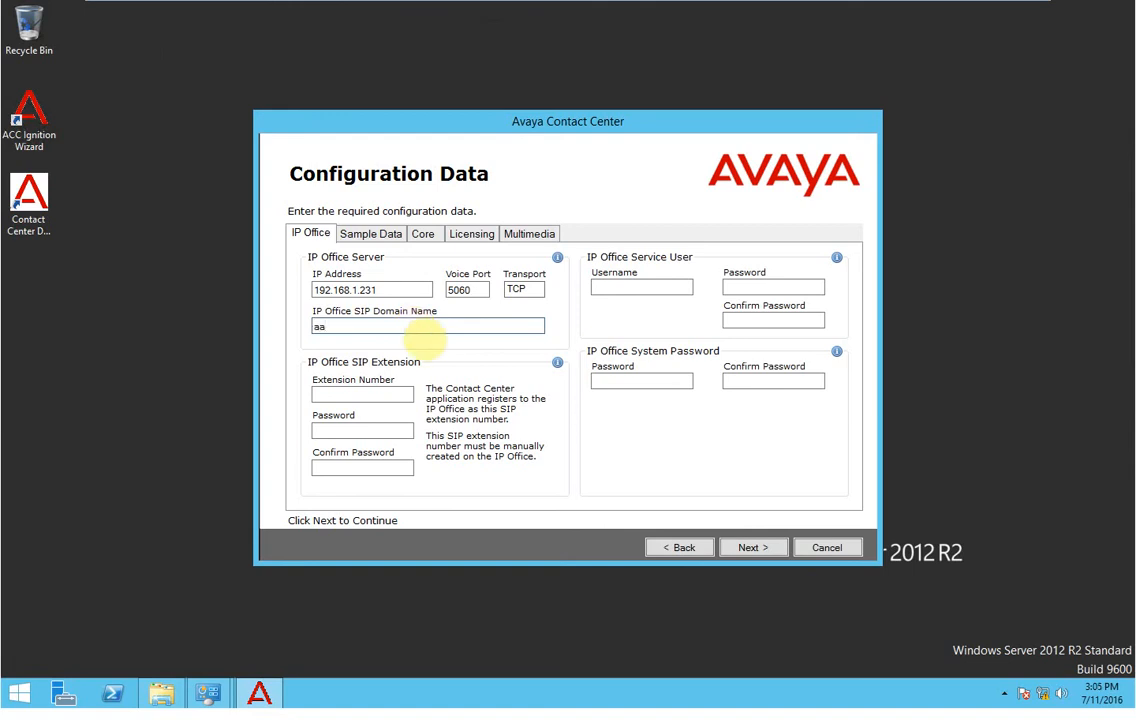
pyautogui.write('cslab.com')
pyautogui.press('BackSpace')
pyautogui.press('BackSpace')
pyautogui.press('BackSpace')
pyautogui.press('BackSpace')
pyautogui.press('BackSpace')
pyautogui.press('BackSpace')
pyautogui.press('BackSpace')
pyautogui.press('BackSpace')
pyautogui.press('BackSpace')
pyautogui.press('BackSpace')
pyautogui.press('BackSpace')
pyautogui.write('integration-it.co')
pyautogui.press('BackSpace')
pyautogui.press('BackSpace')
pyautogui.write('net')
pyautogui.press('BackSpace')
pyautogui.press('BackSpace')
pyautogui.press('BackSpace')
pyautogui.write('com')
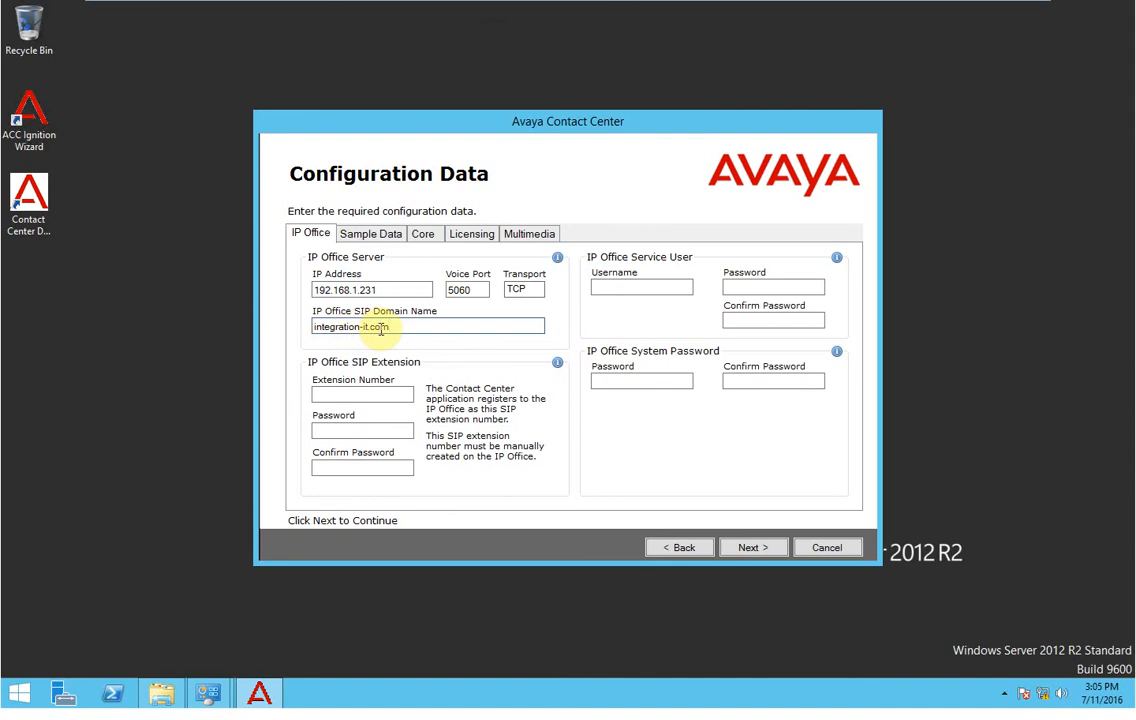
pyautogui.click(370, 394)
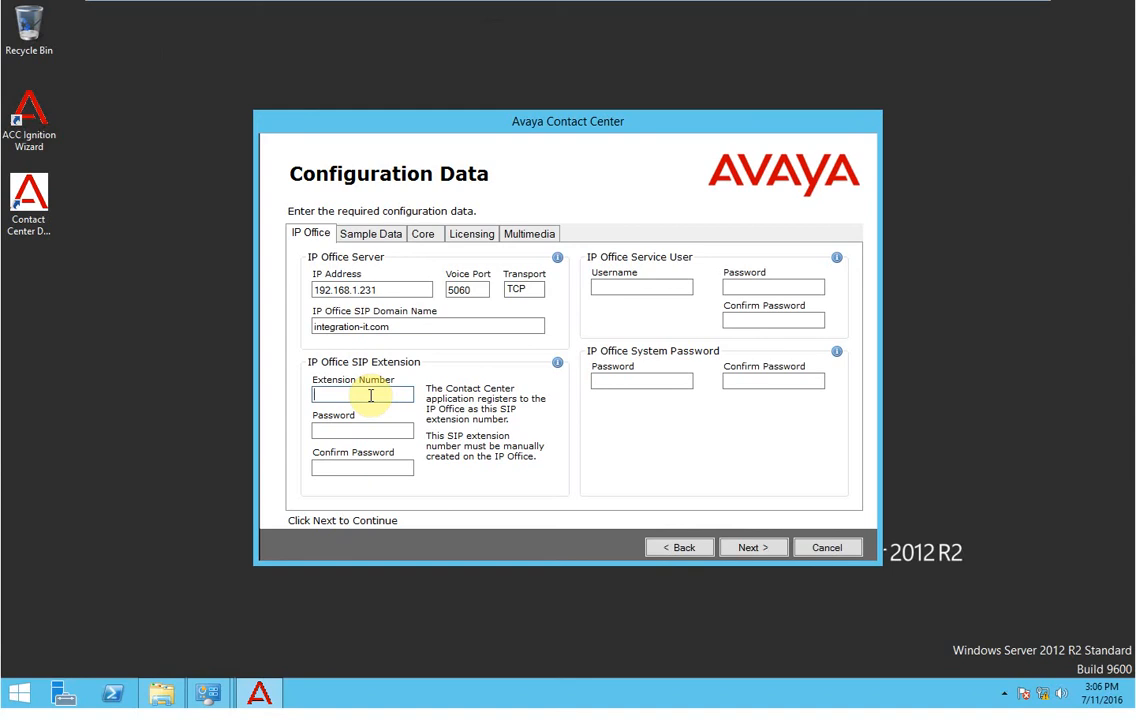
# Enter SIP extension 6000 with its password and password confirmation.
pyautogui.write('6000')
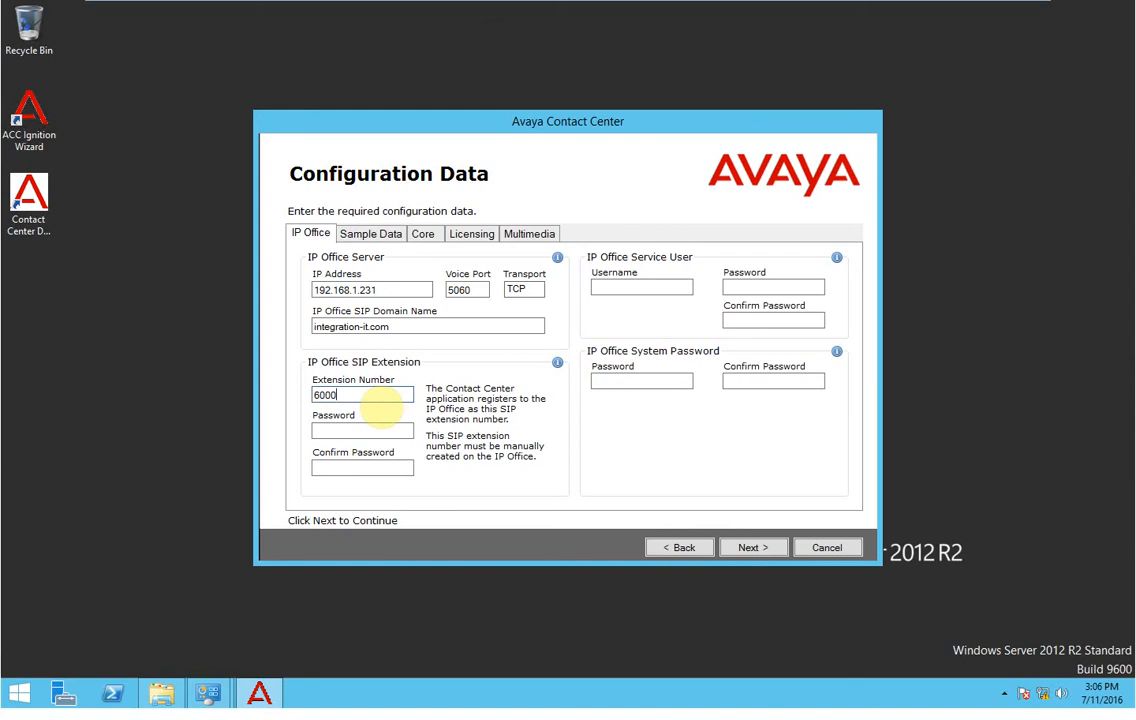
pyautogui.press('Tab')
pyautogui.write('******')
pyautogui.press('Tab')
pyautogui.write('******')
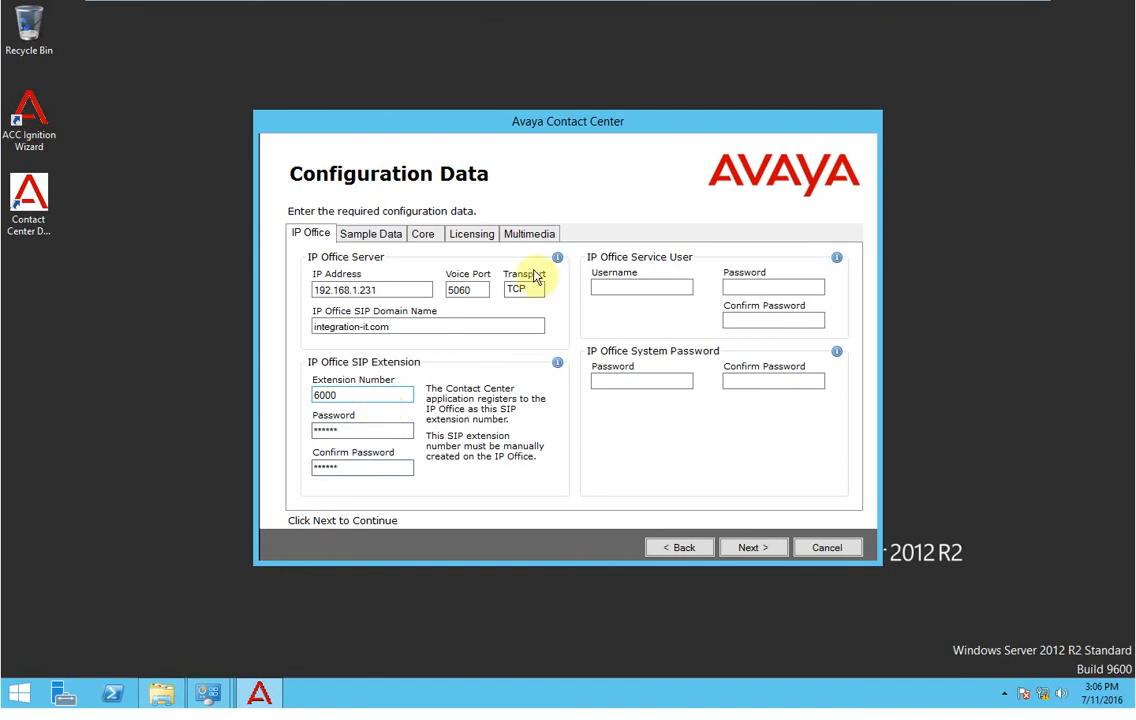
# Enter service user 'Administrator' with its confirmed password, then bring IP Office Manager into view.
pyautogui.click(630, 287)
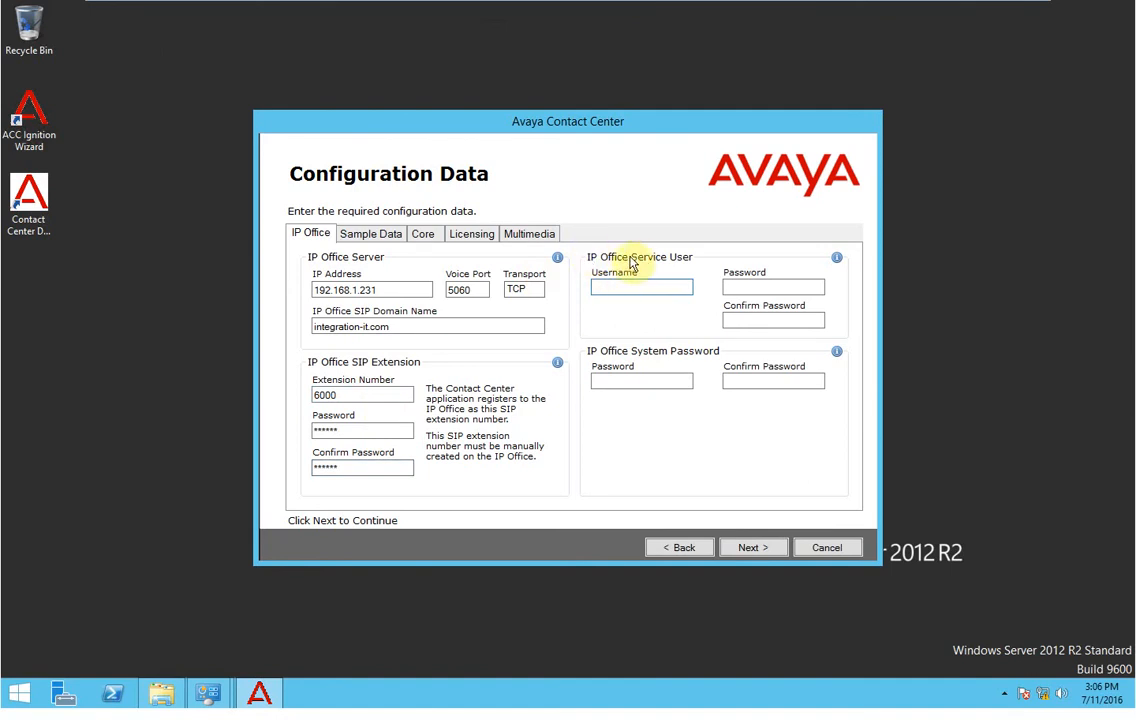
pyautogui.write('A')
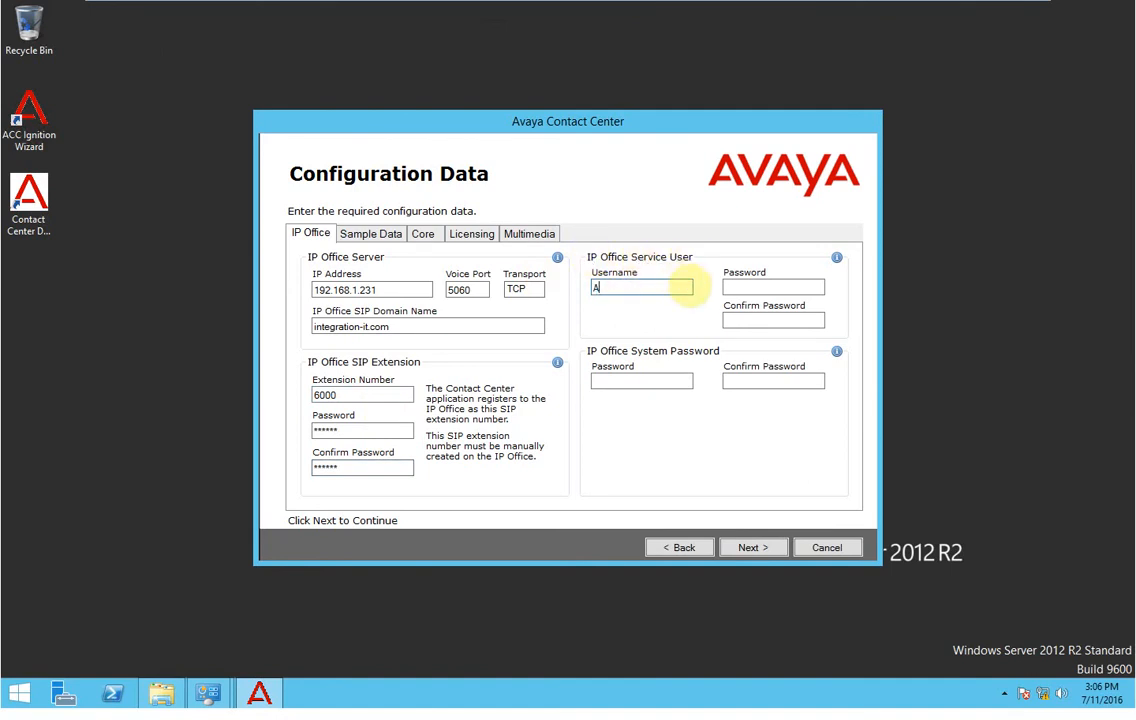
pyautogui.write('dministrator')
pyautogui.press('Tab')
pyautogui.write('********')
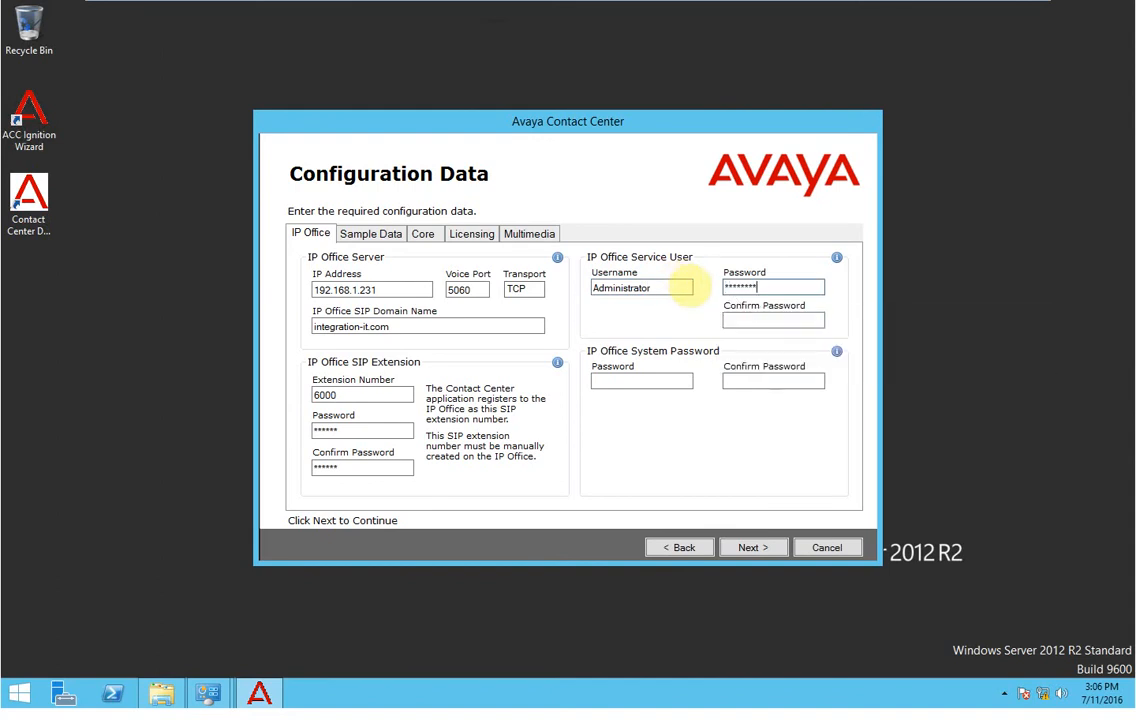
pyautogui.click(741, 317)
pyautogui.write('********')
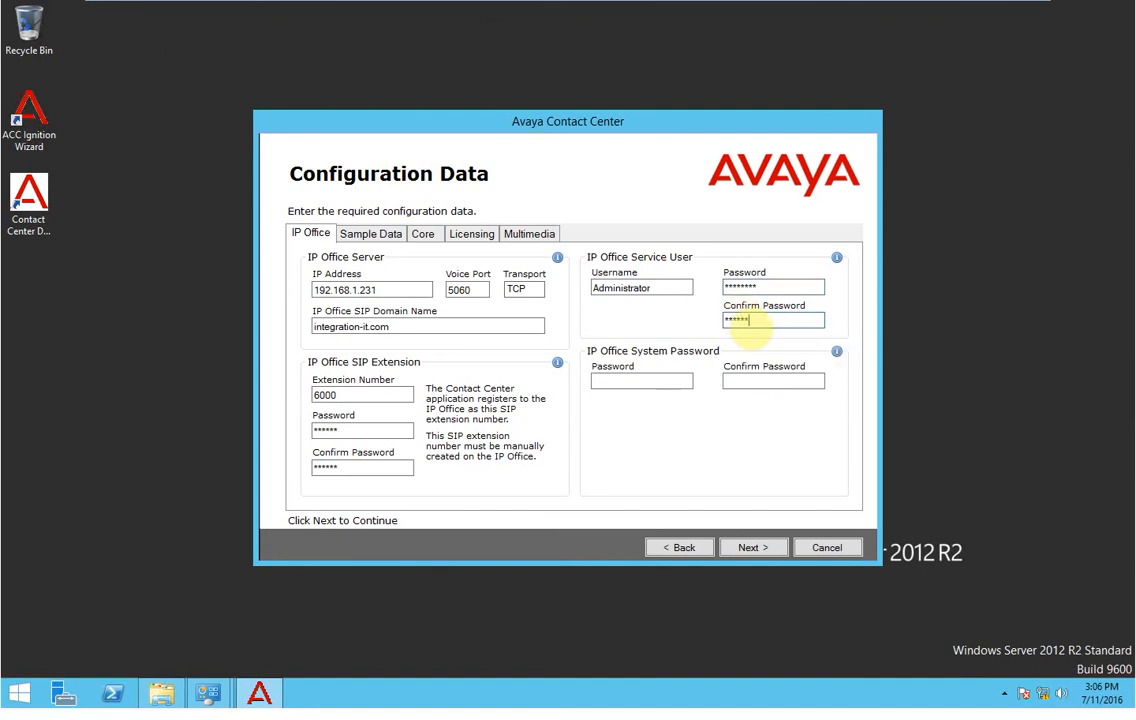
pyautogui.click(618, 381)
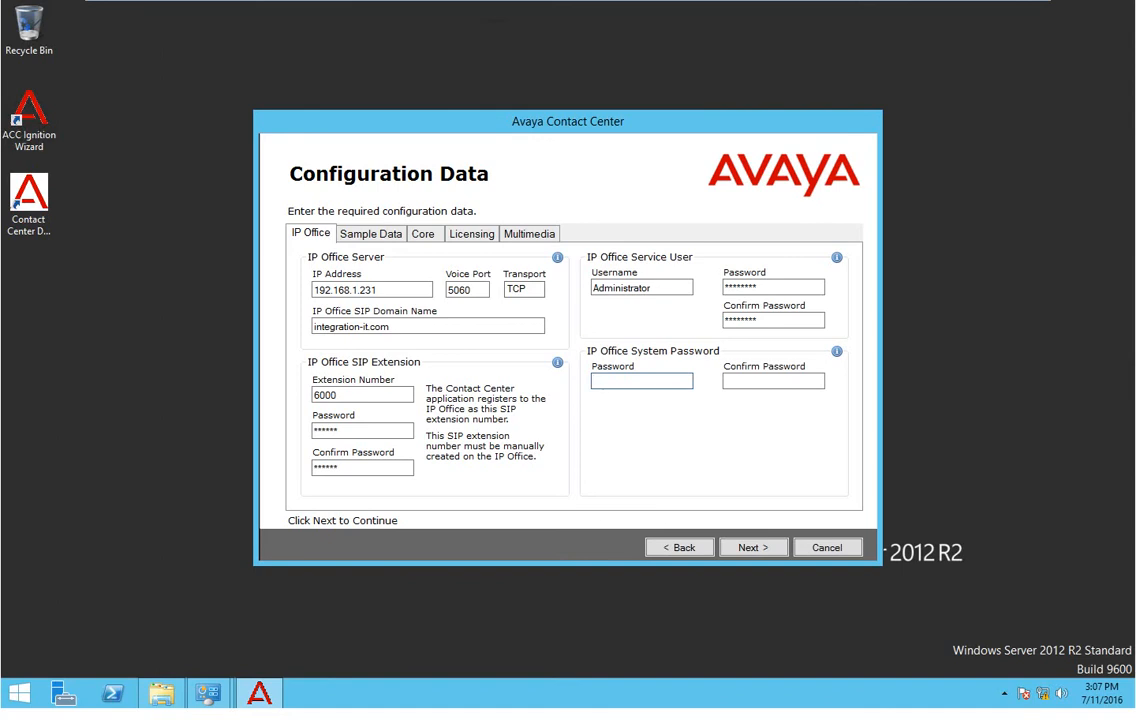
pyautogui.moveTo(0, 28); pyautogui.dragTo(643, 90)
# Inspect the System's unsecured-interface password in Security Settings, then return to the configuration view.
pyautogui.doubleClick(643, 90)
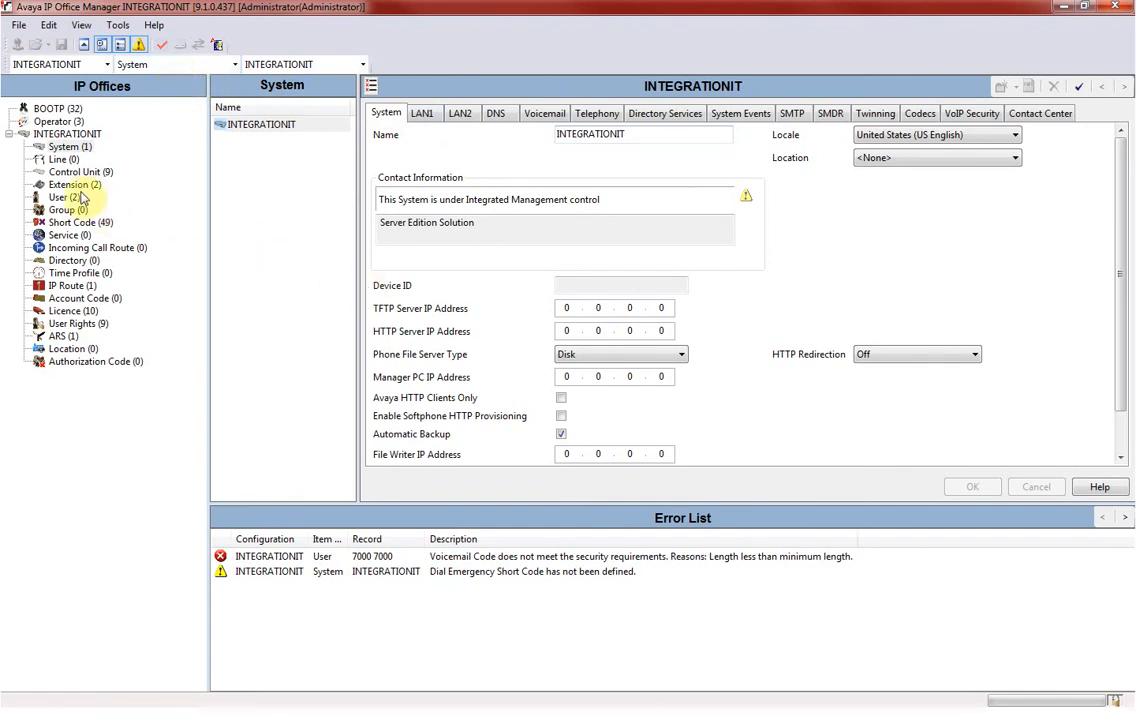
pyautogui.click(12, 27)
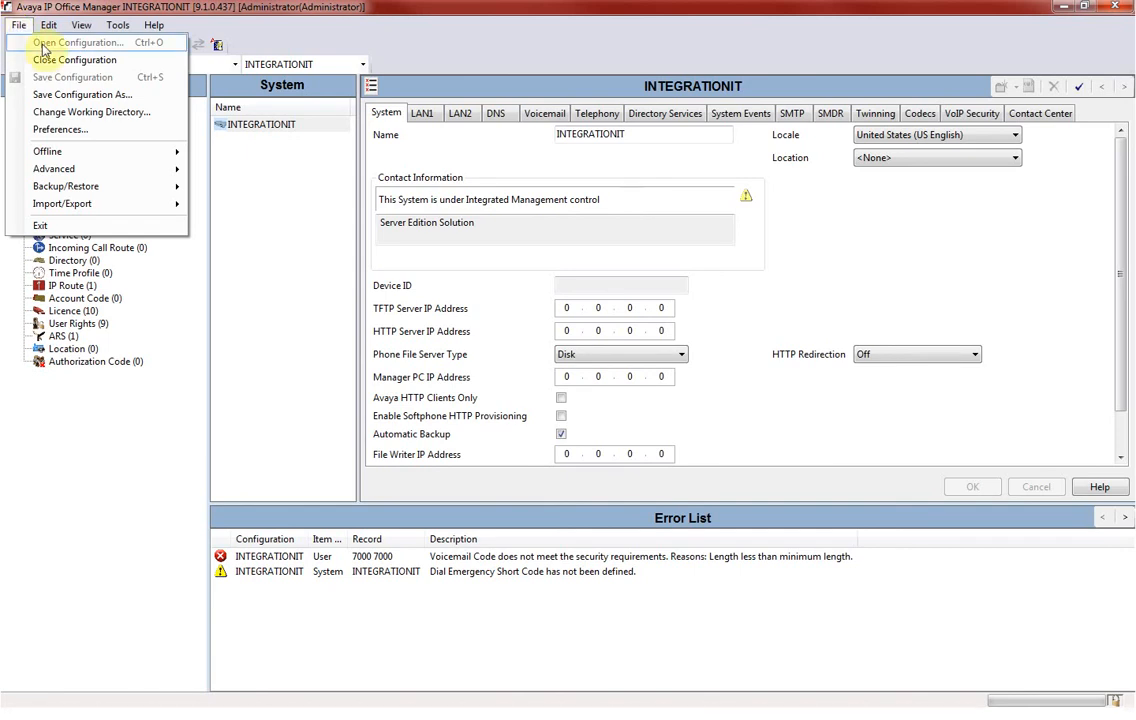
pyautogui.moveTo(152, 169)
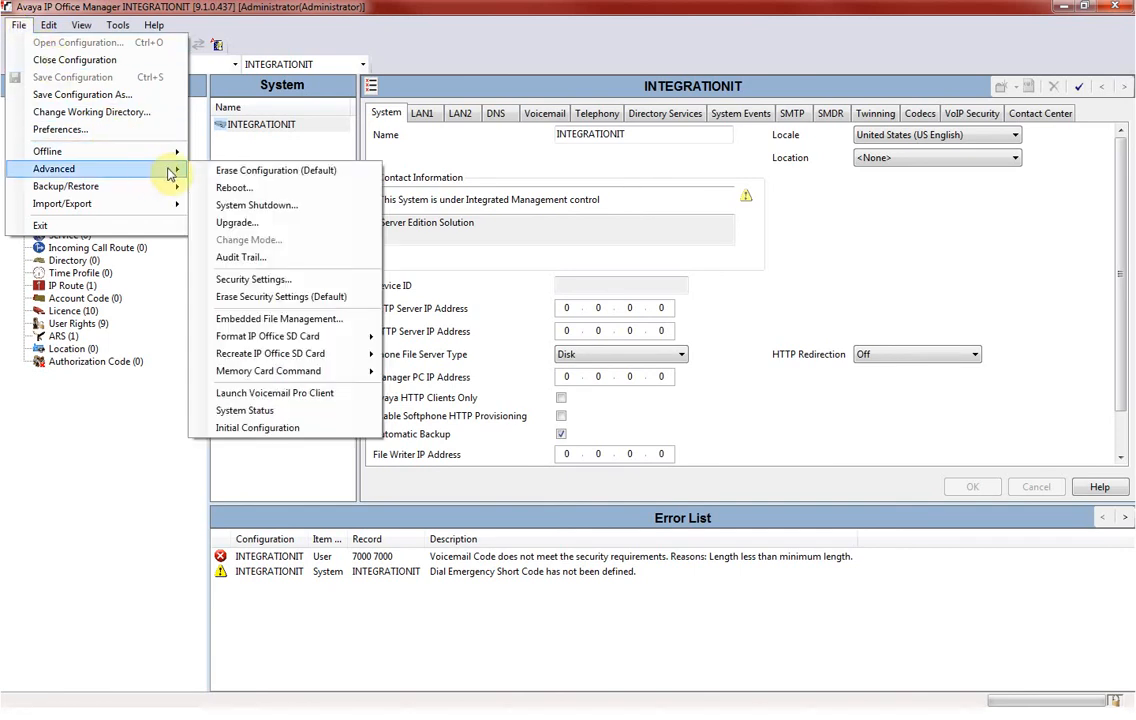
pyautogui.click(278, 280)
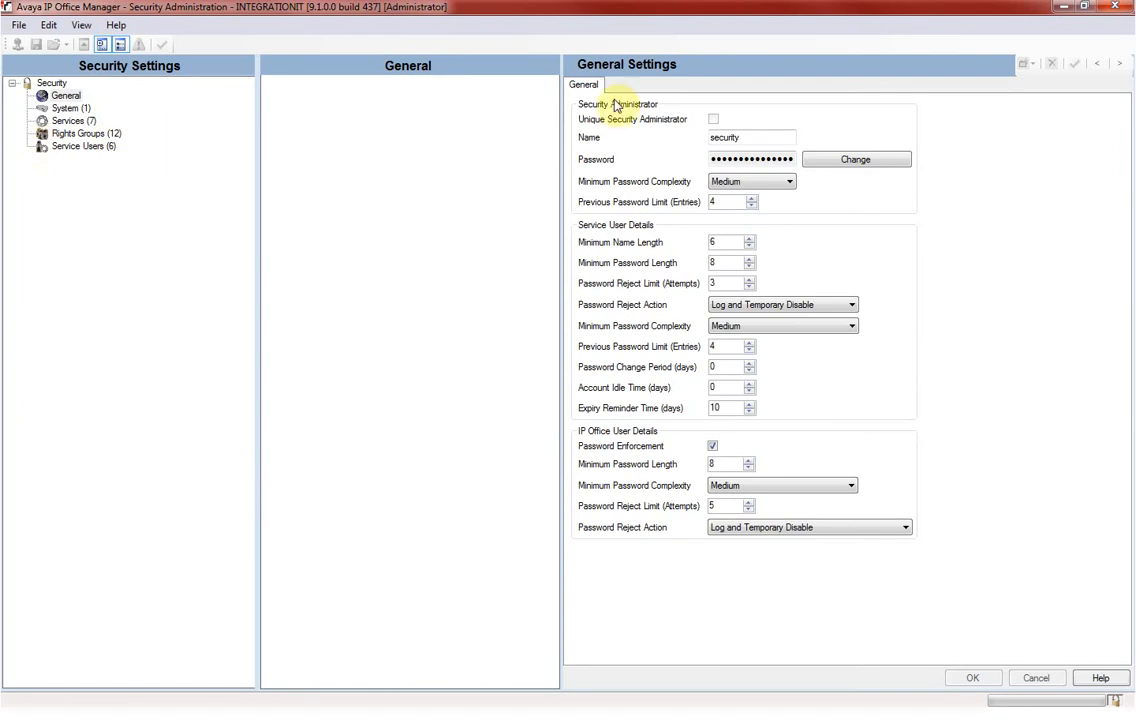
pyautogui.click(68, 108)
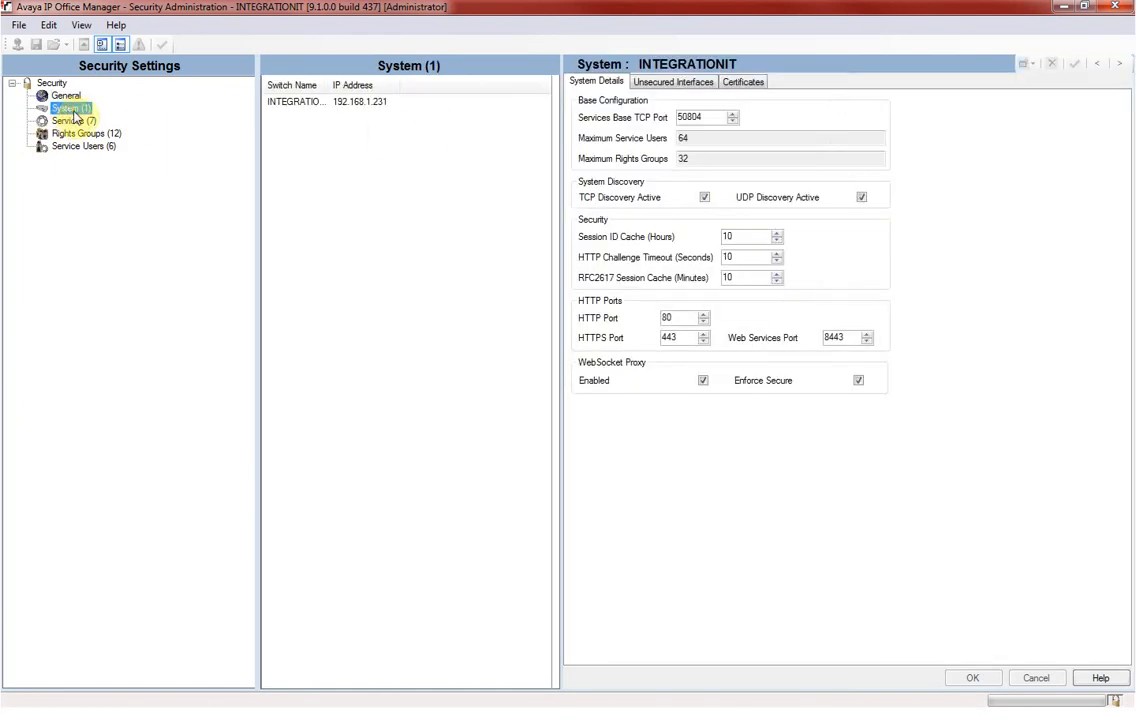
pyautogui.click(671, 86)
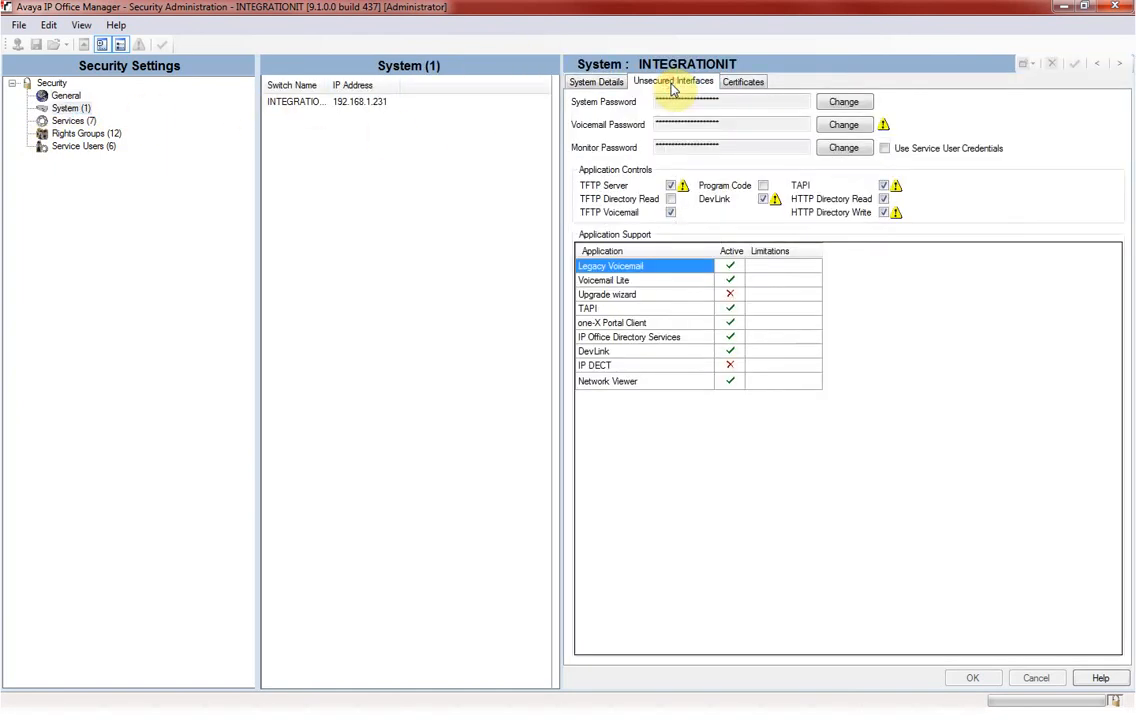
pyautogui.moveTo(731, 101); pyautogui.dragTo(656, 101)
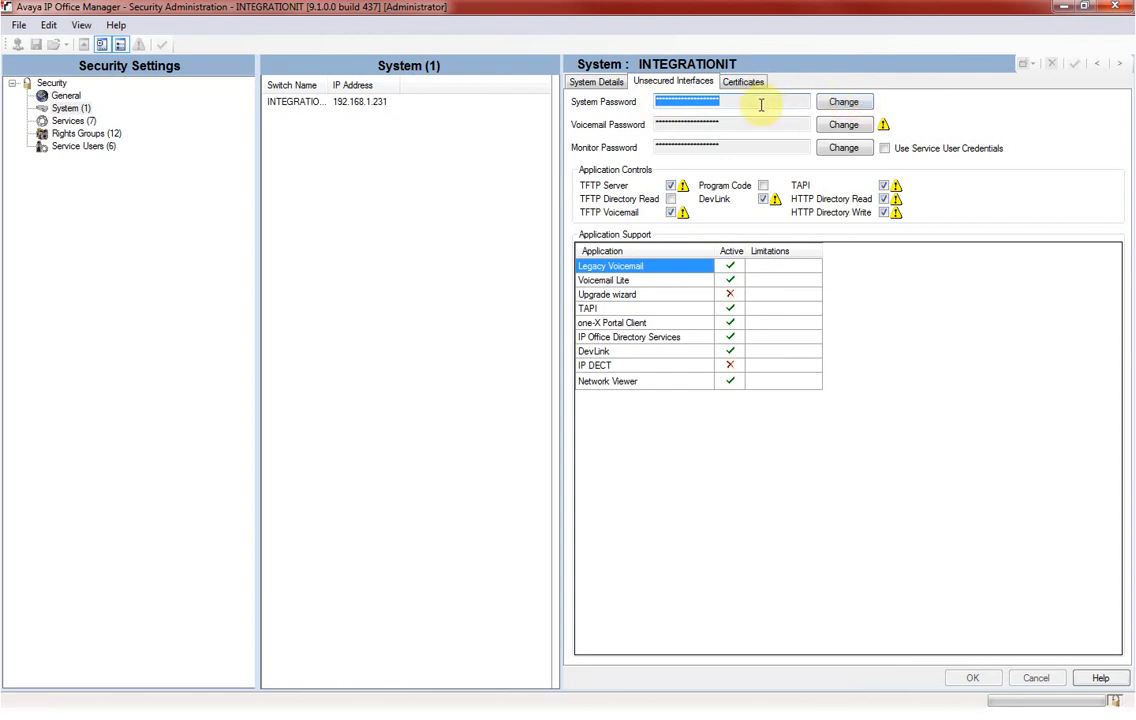
pyautogui.click(18, 25)
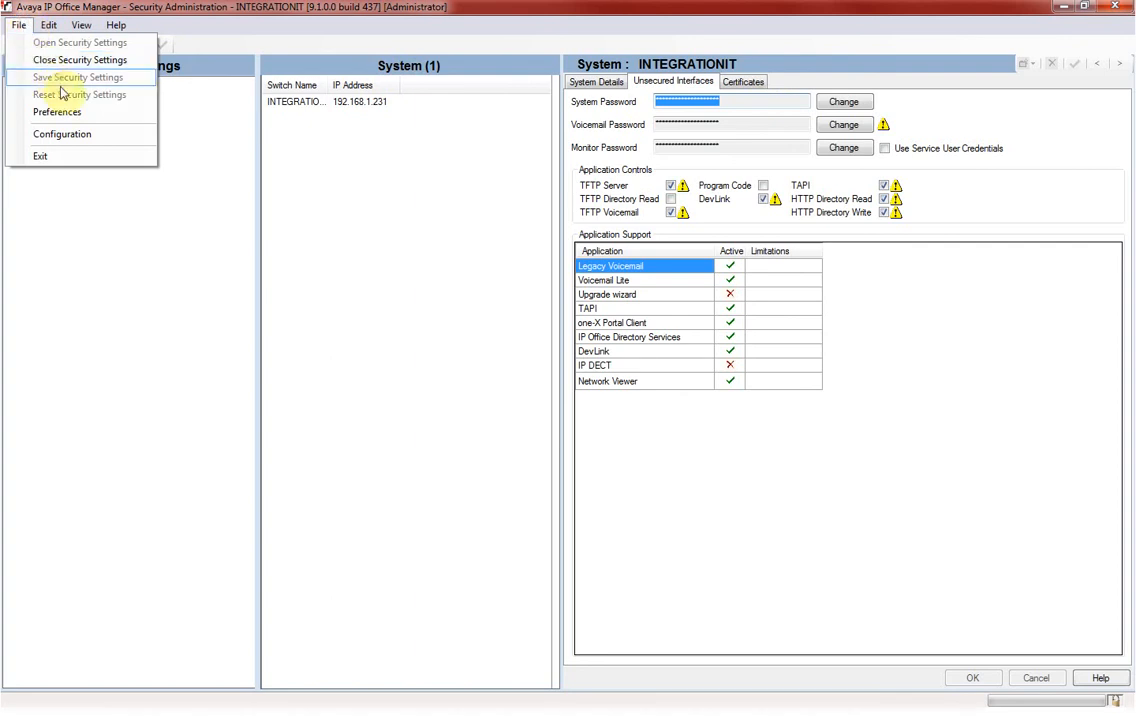
pyautogui.click(66, 134)
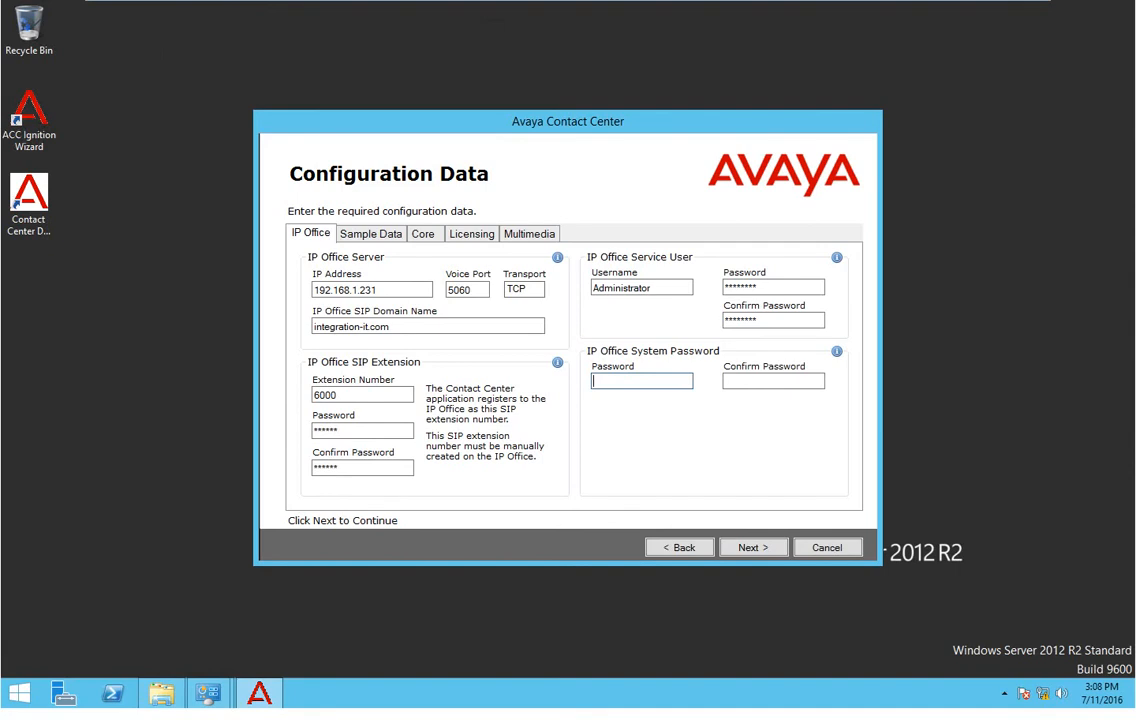
# Replace LAN1's VoIP domain name 192.168.1.231 with integration-it.com and apply it.
pyautogui.moveTo(392, 326); pyautogui.dragTo(302, 342)
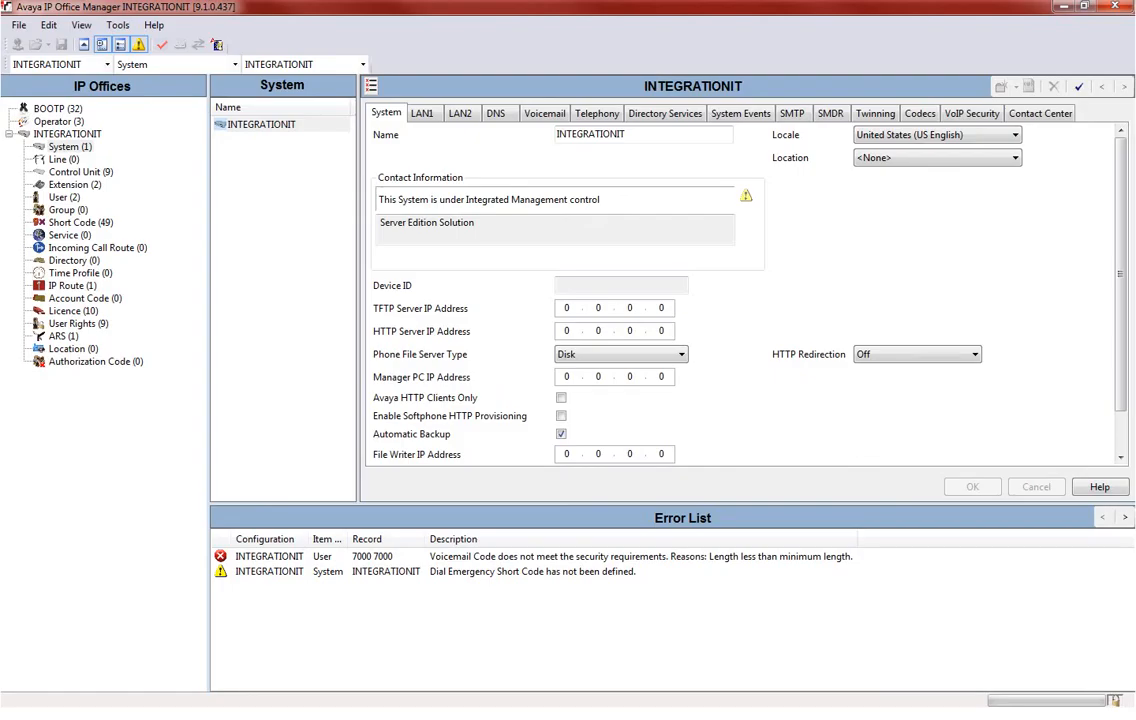
pyautogui.click(421, 113)
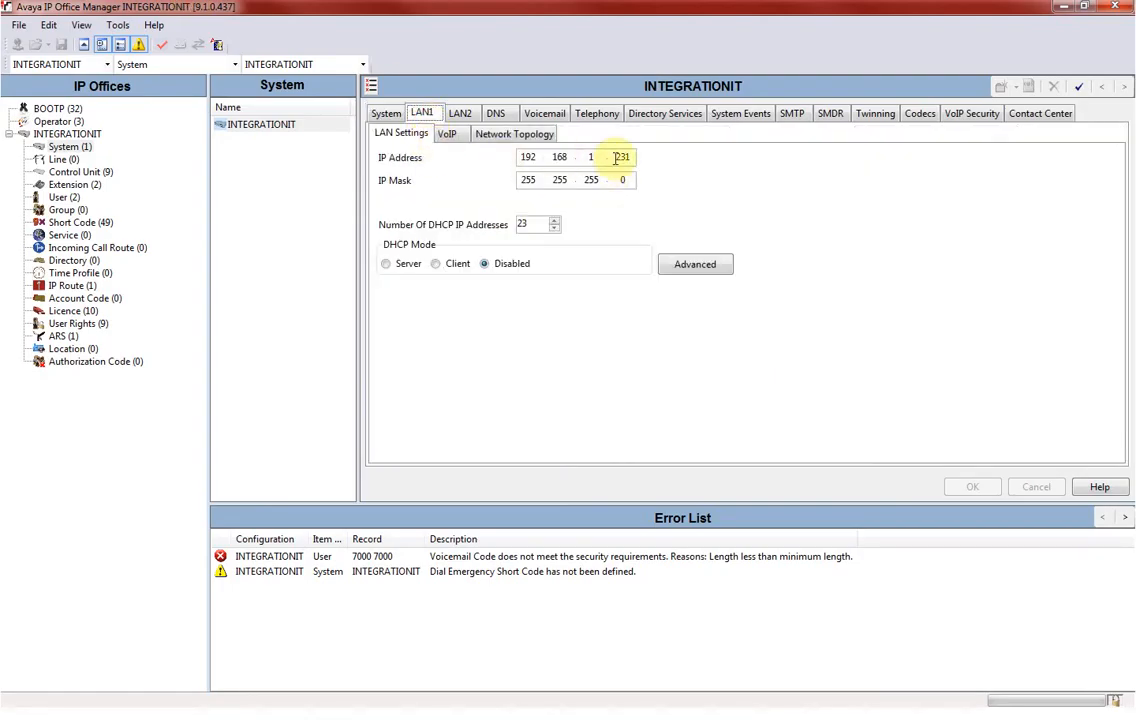
pyautogui.click(447, 134)
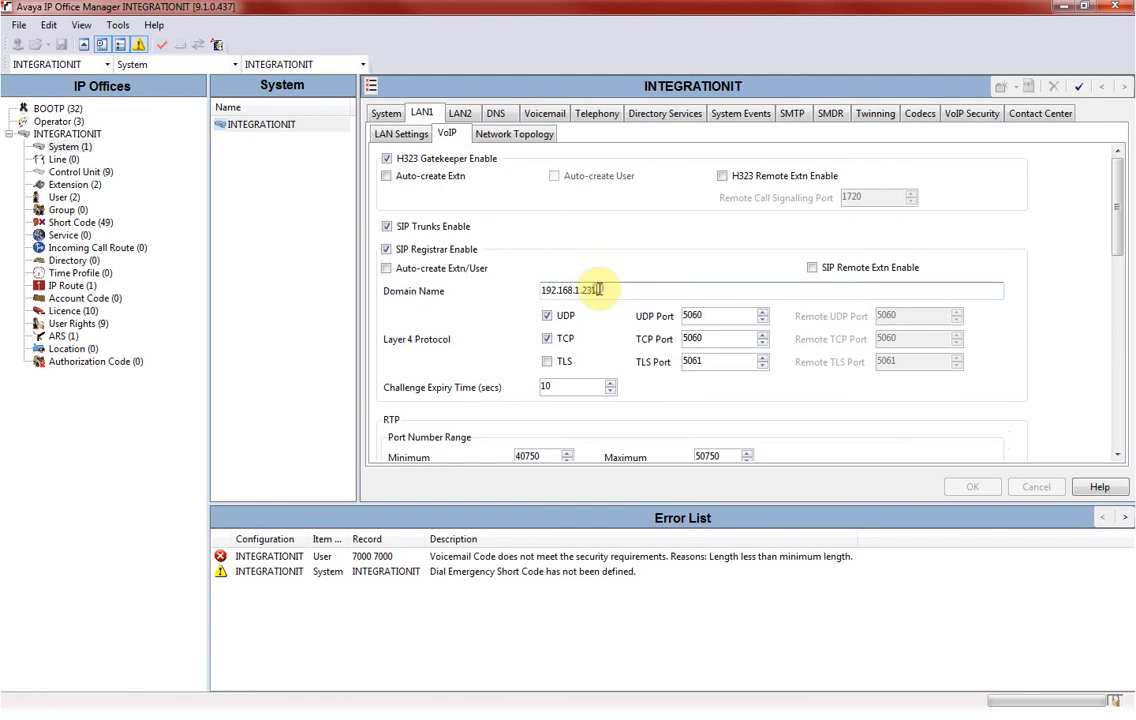
pyautogui.moveTo(590, 289); pyautogui.dragTo(540, 290)
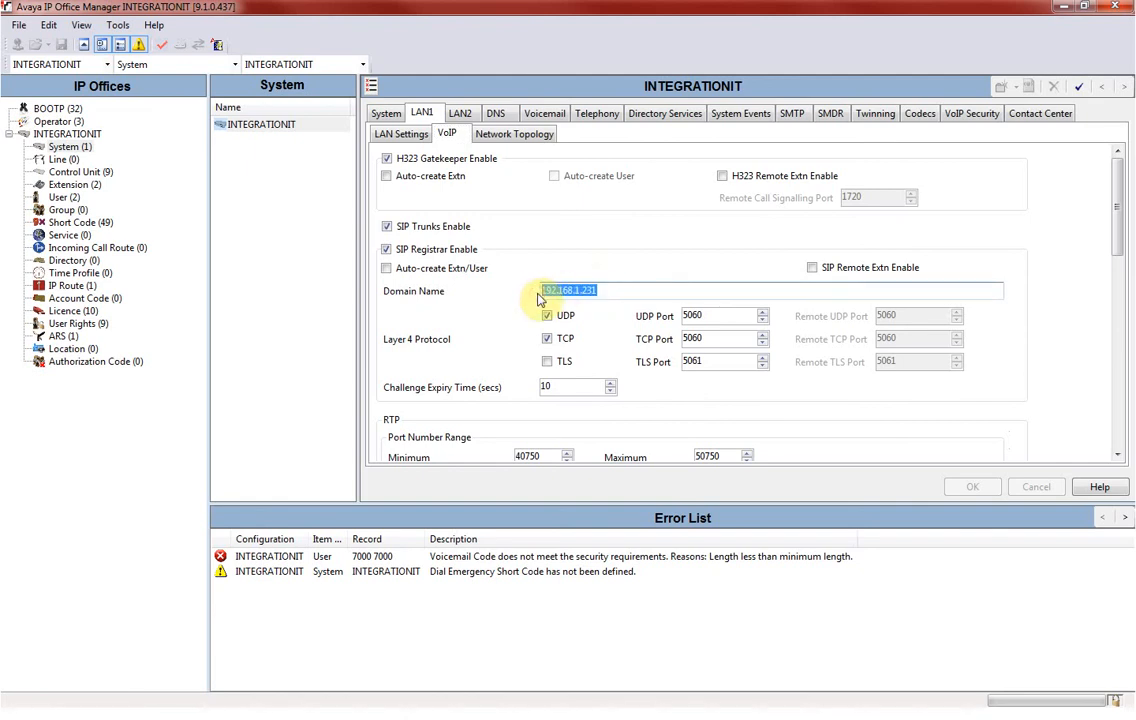
pyautogui.write('integra')
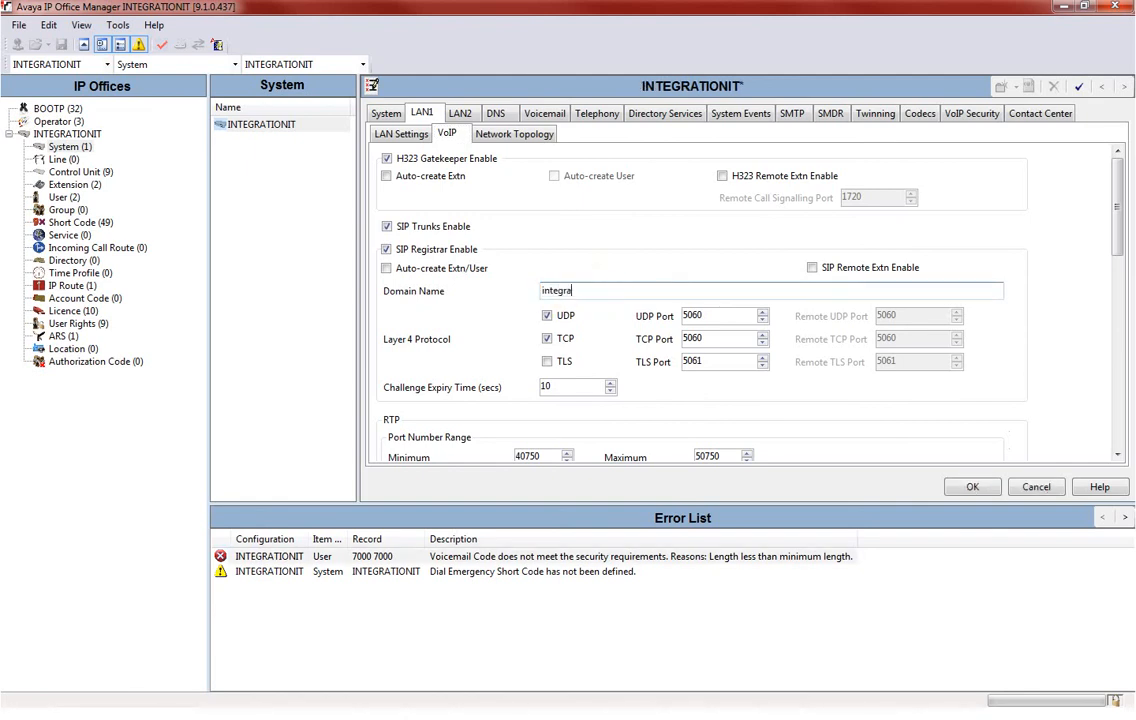
pyautogui.write('tion-it.net')
pyautogui.press('BackSpace')
pyautogui.press('BackSpace')
pyautogui.press('BackSpace')
pyautogui.write('com')
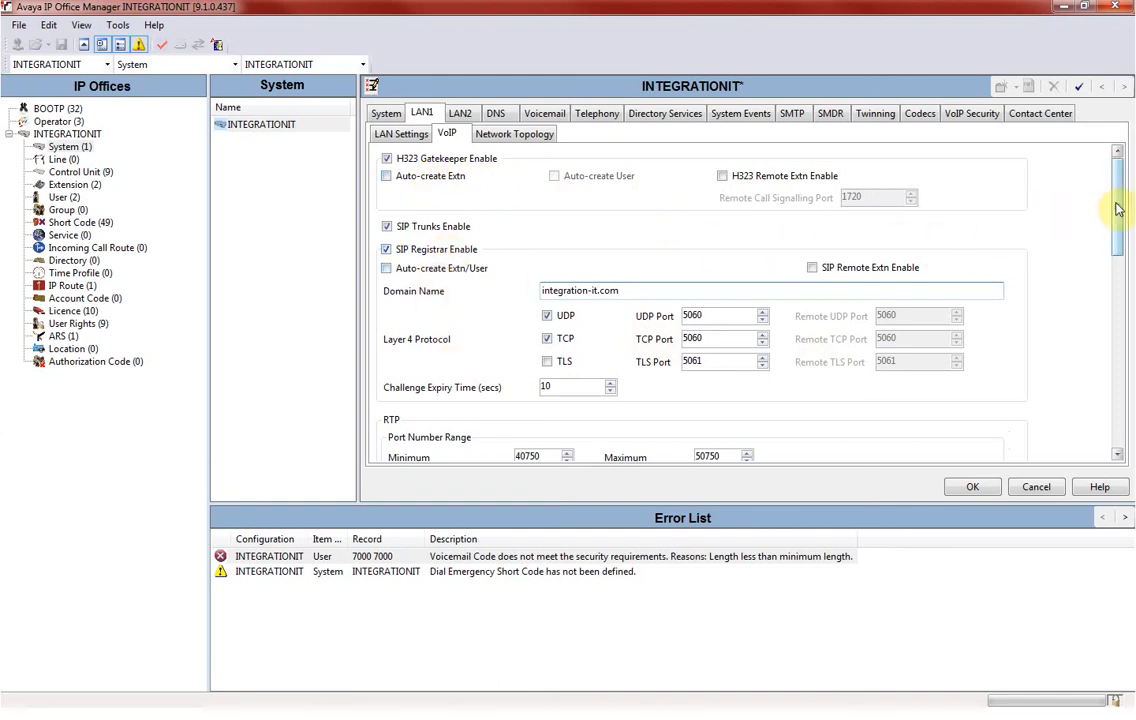
pyautogui.moveTo(1118, 209)
pyautogui.mouseDown()
pyautogui.moveTo(1130, 341)
pyautogui.moveTo(1118, 352)
pyautogui.moveTo(1118, 200)
pyautogui.mouseUp()
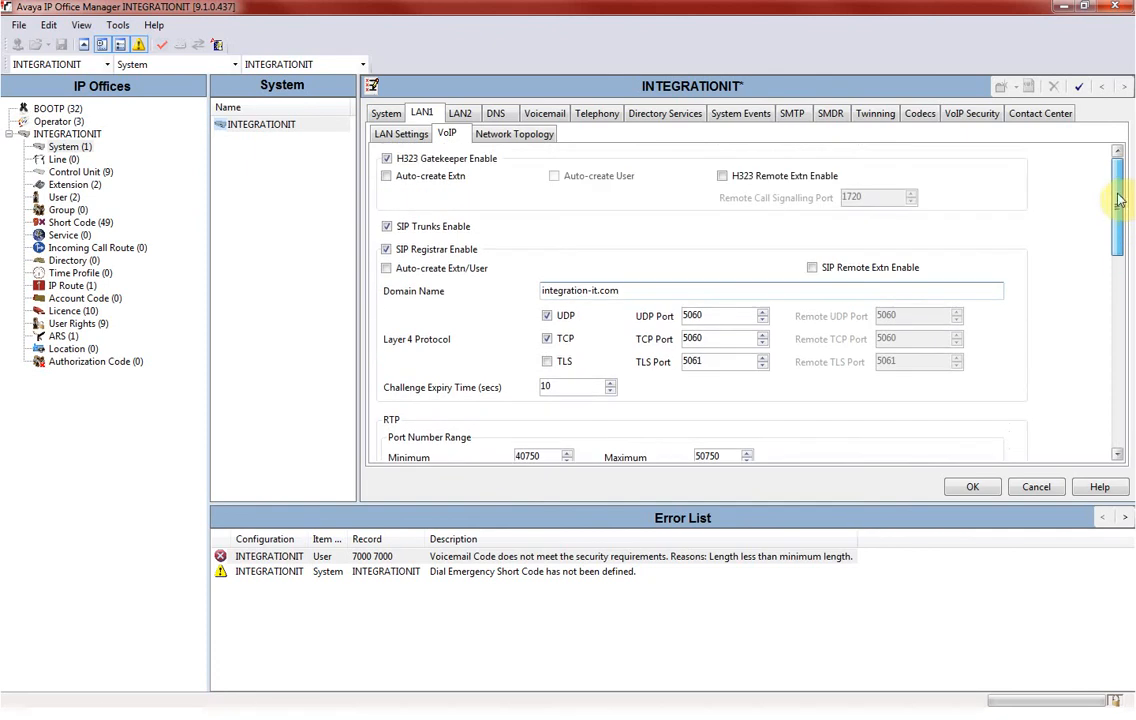
pyautogui.click(974, 487)
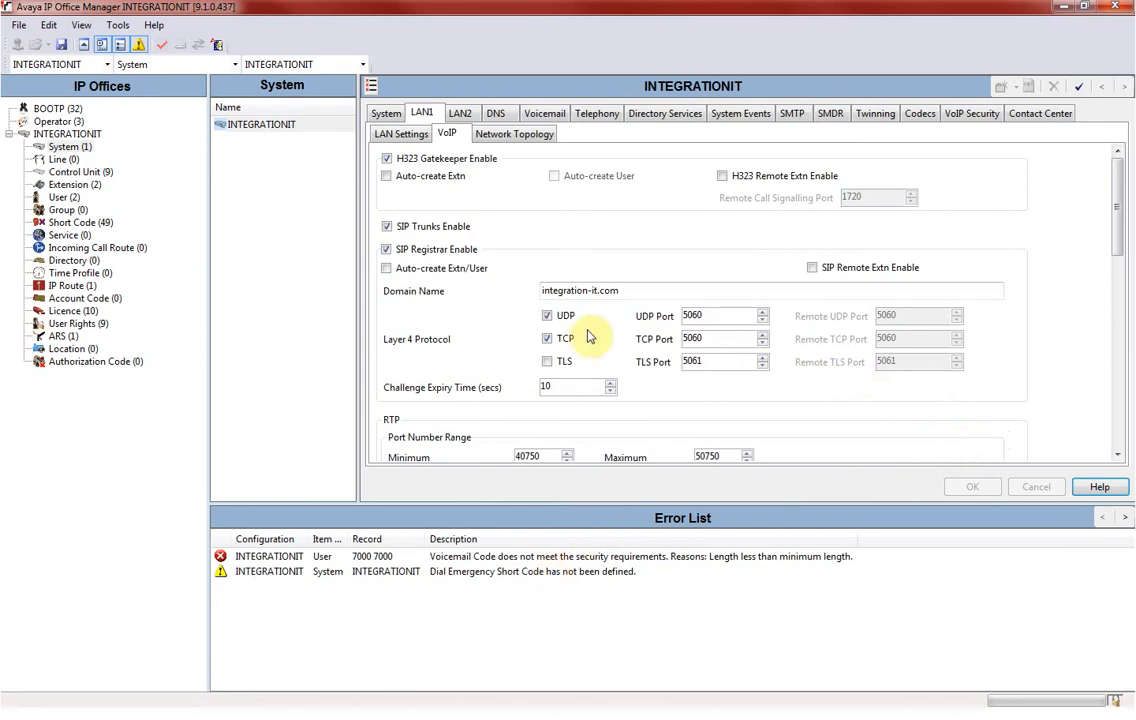
# Choose Avaya Contact Center Select as the Contact Center Application and start the CCMA Address with '192.168.1.'.
pyautogui.click(1038, 115)
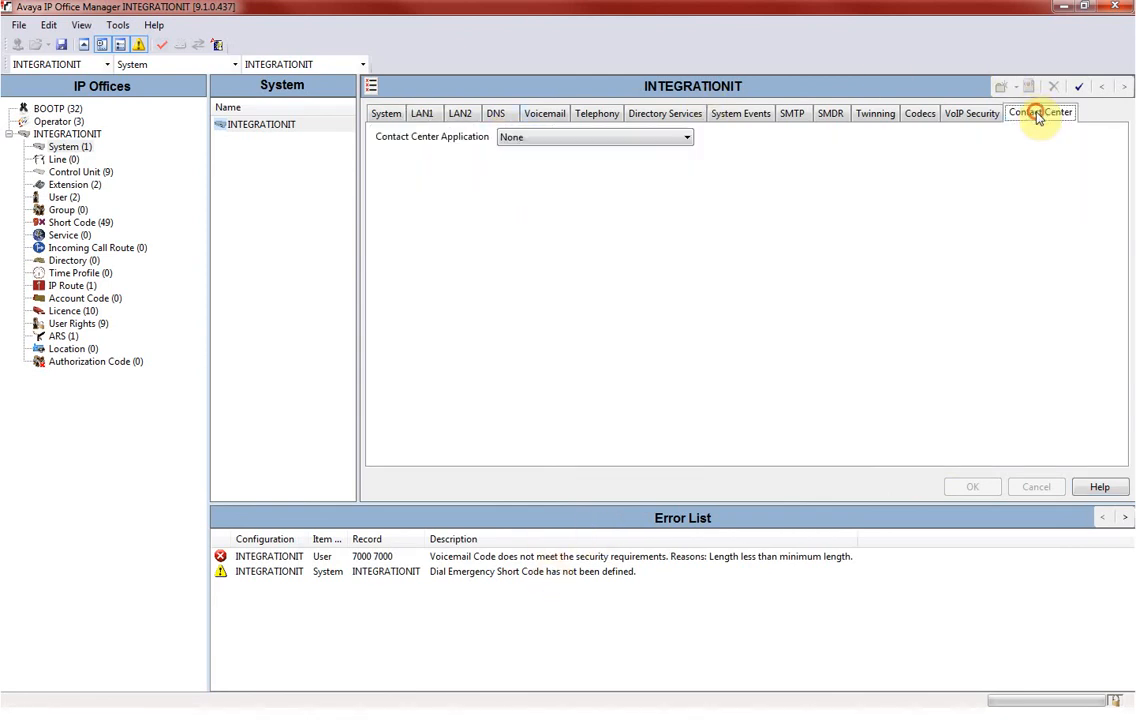
pyautogui.click(610, 137)
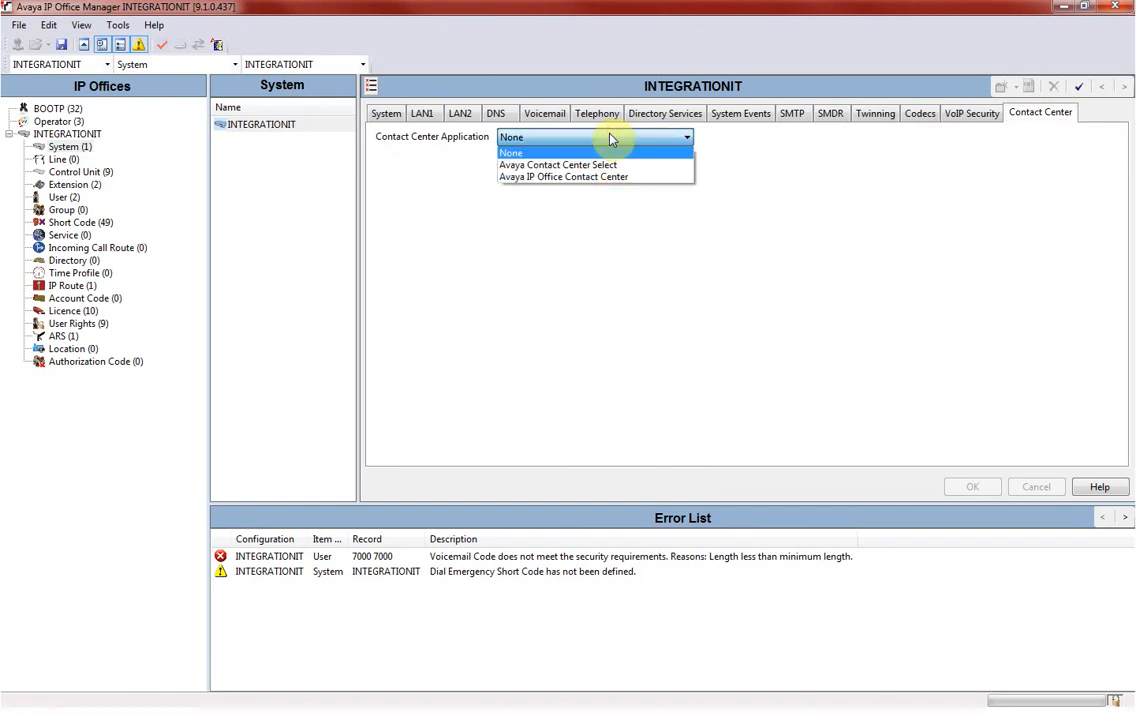
pyautogui.click(606, 167)
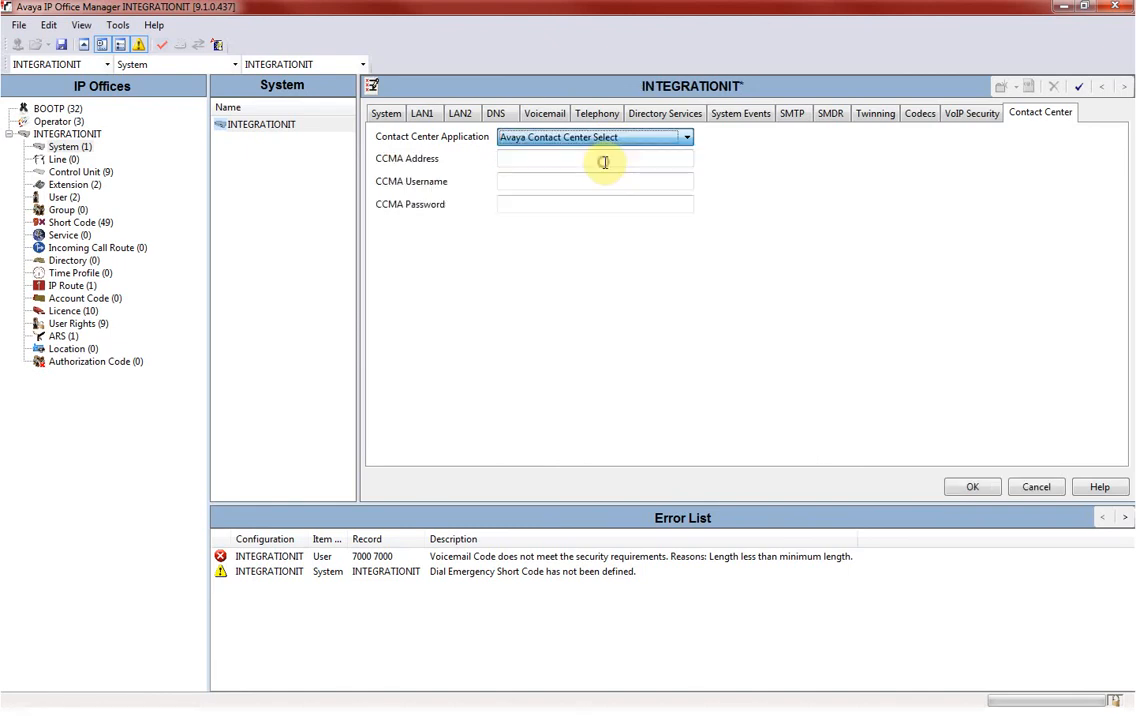
pyautogui.click(575, 162)
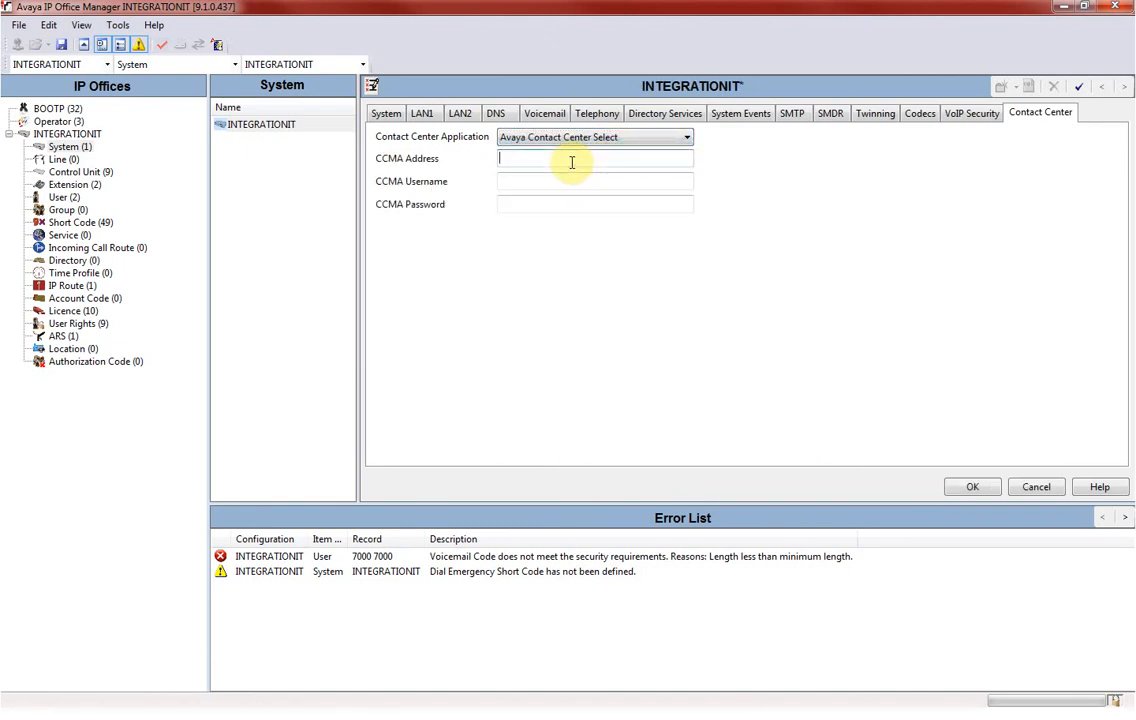
pyautogui.write('192.')
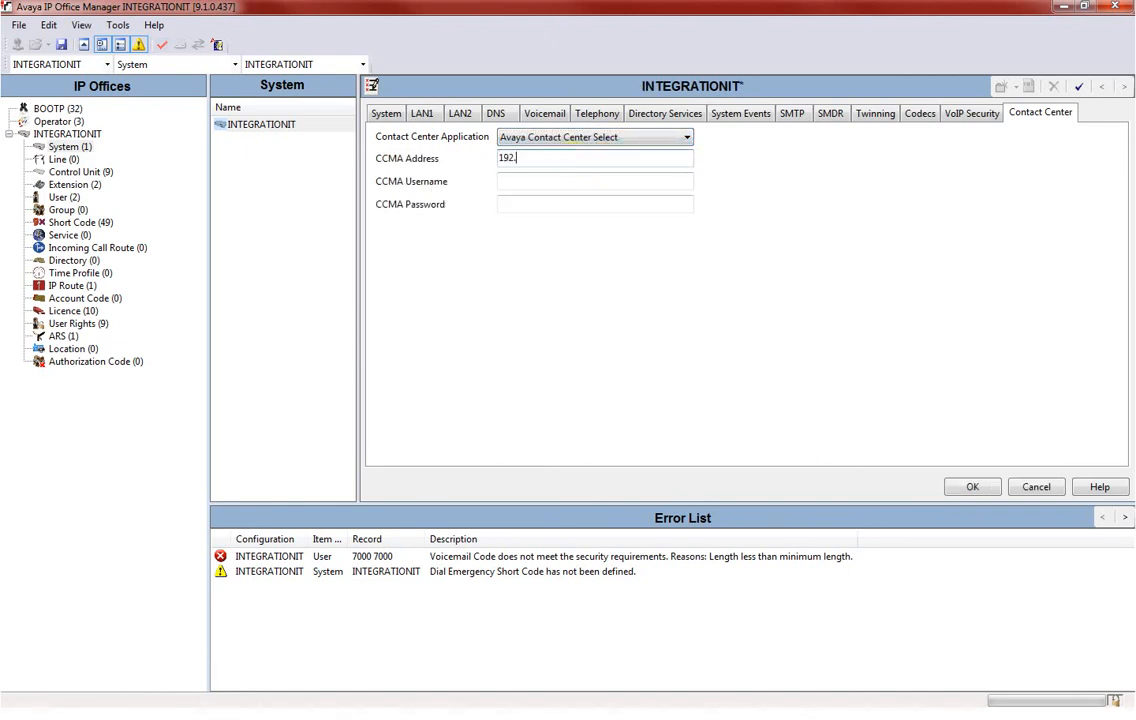
pyautogui.write('168.1.231')
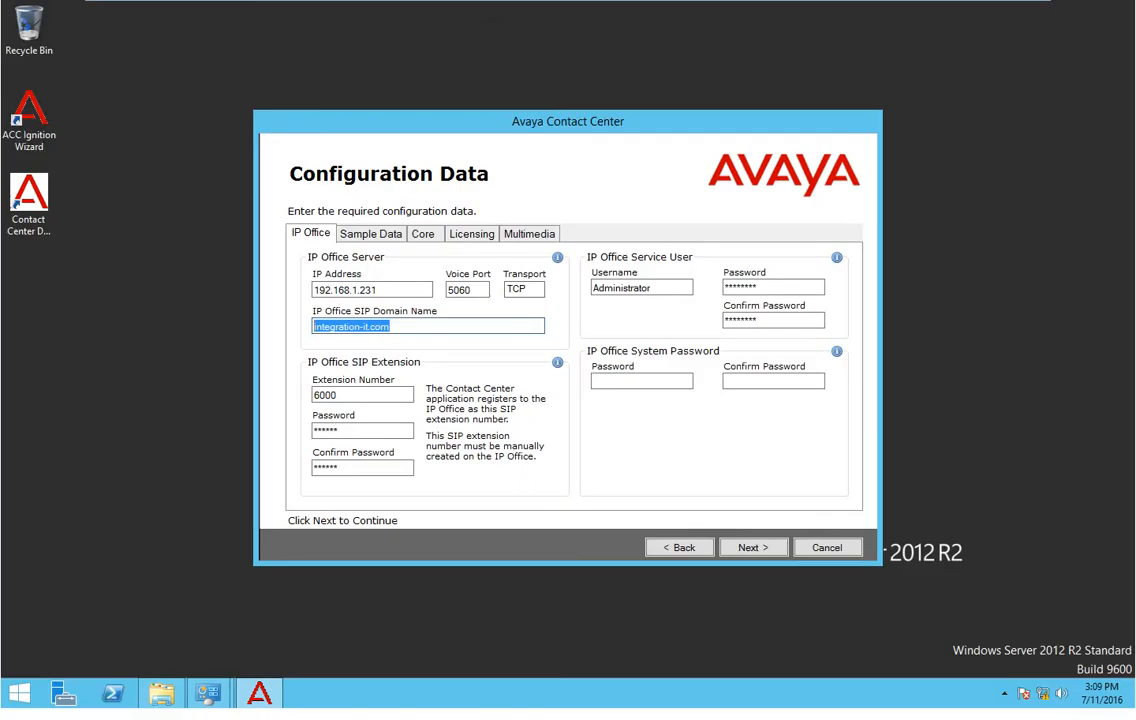
# Check the Ethernet0 connection details for the server's IPv4 address 192.168.1.235.
pyautogui.rightClick(1047, 697)
pyautogui.press('Escape')
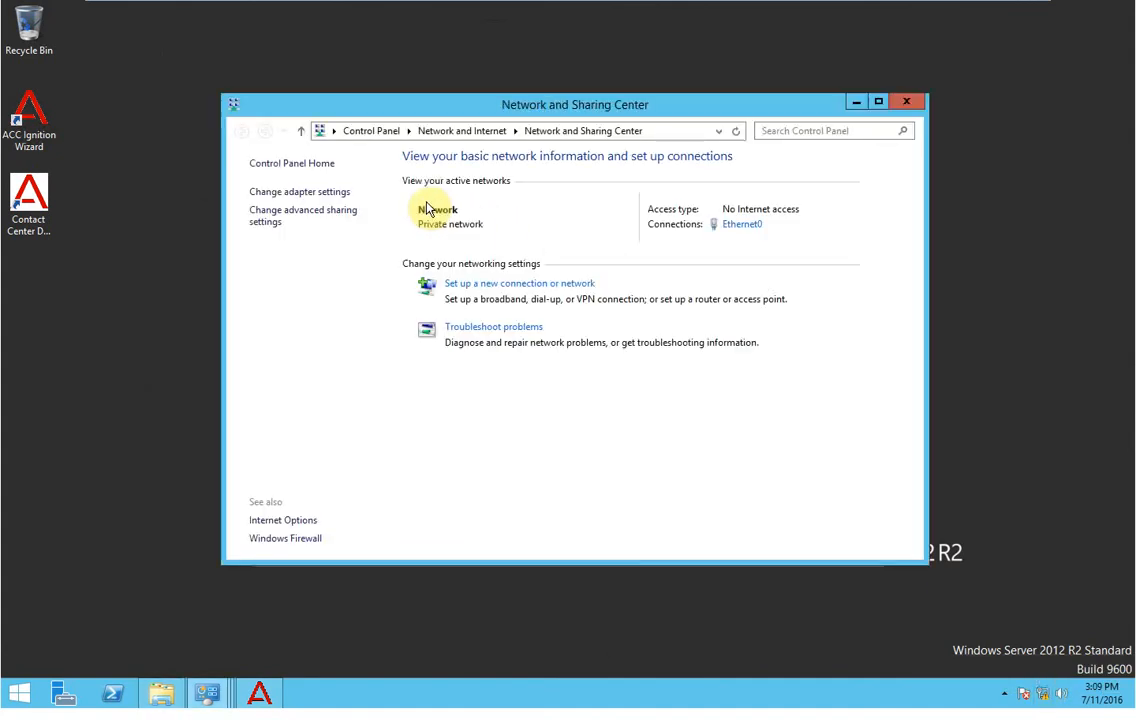
pyautogui.click(739, 226)
pyautogui.click(460, 331)
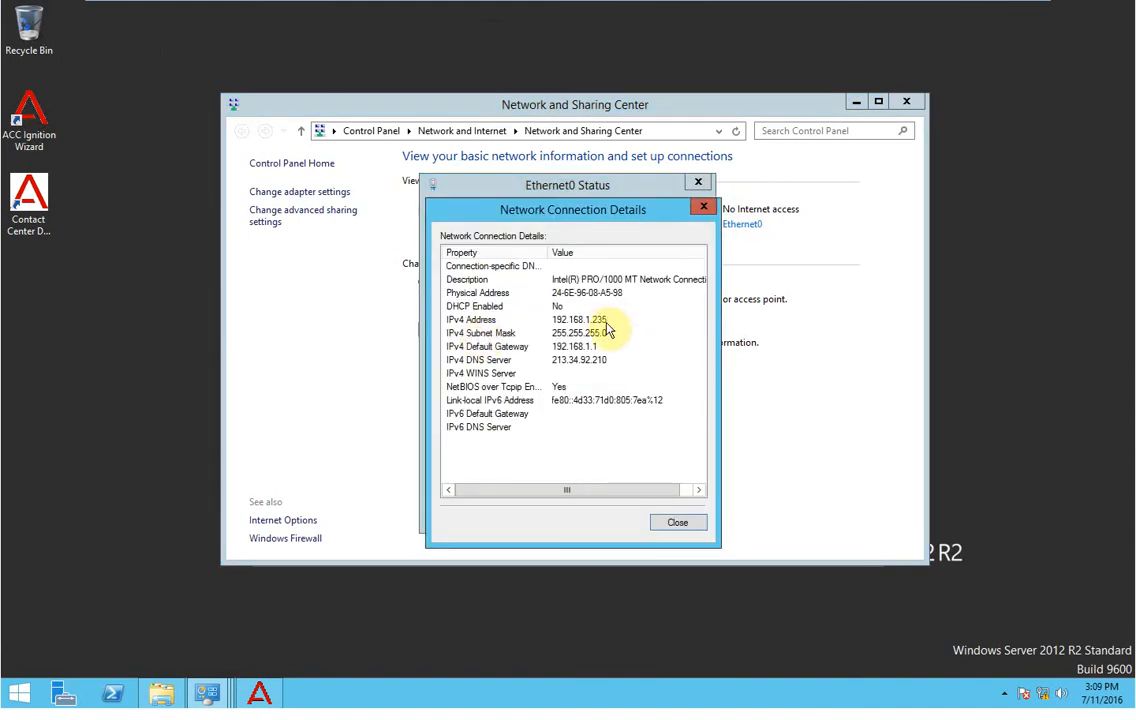
pyautogui.moveTo(451, 10)
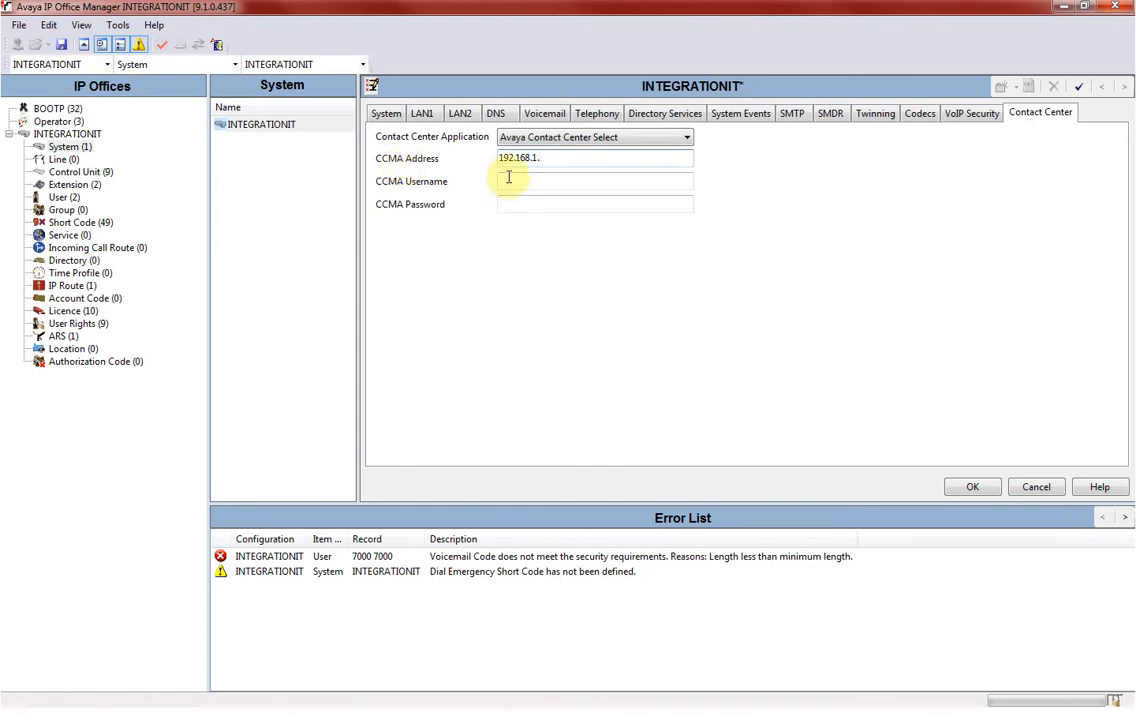
# Finish CCMA Address as 192.168.1.235, fill in the CCMA username and password, and apply.
pyautogui.write('235')
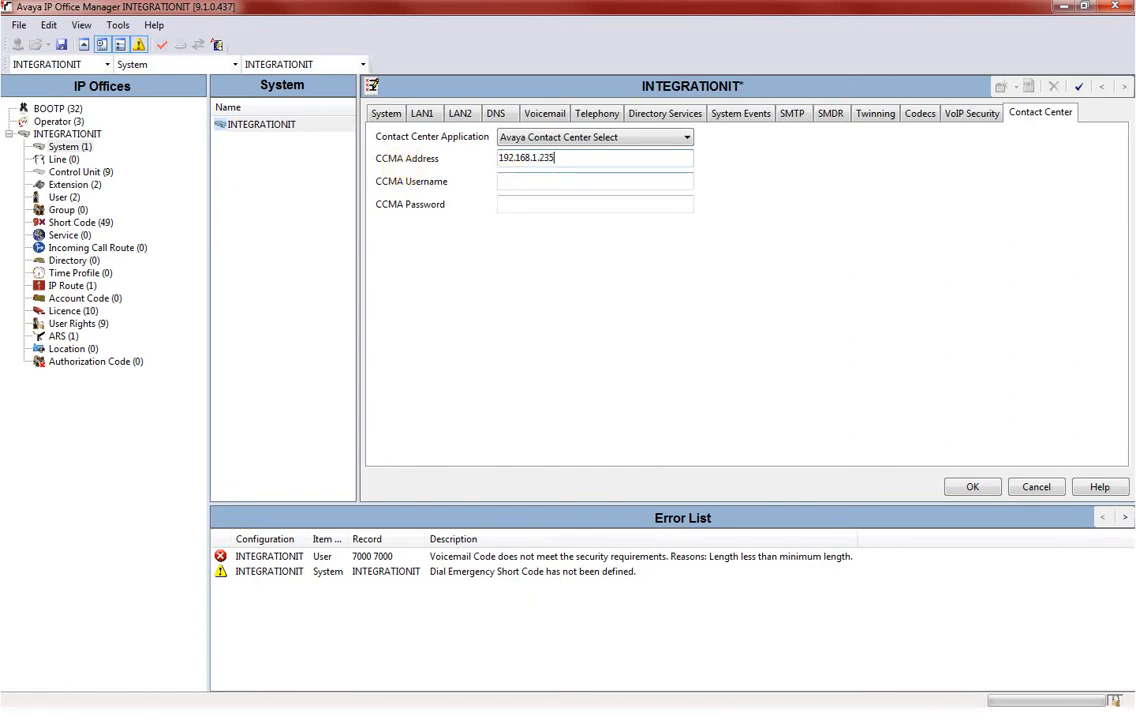
pyautogui.press('Tab')
pyautogui.write('c')
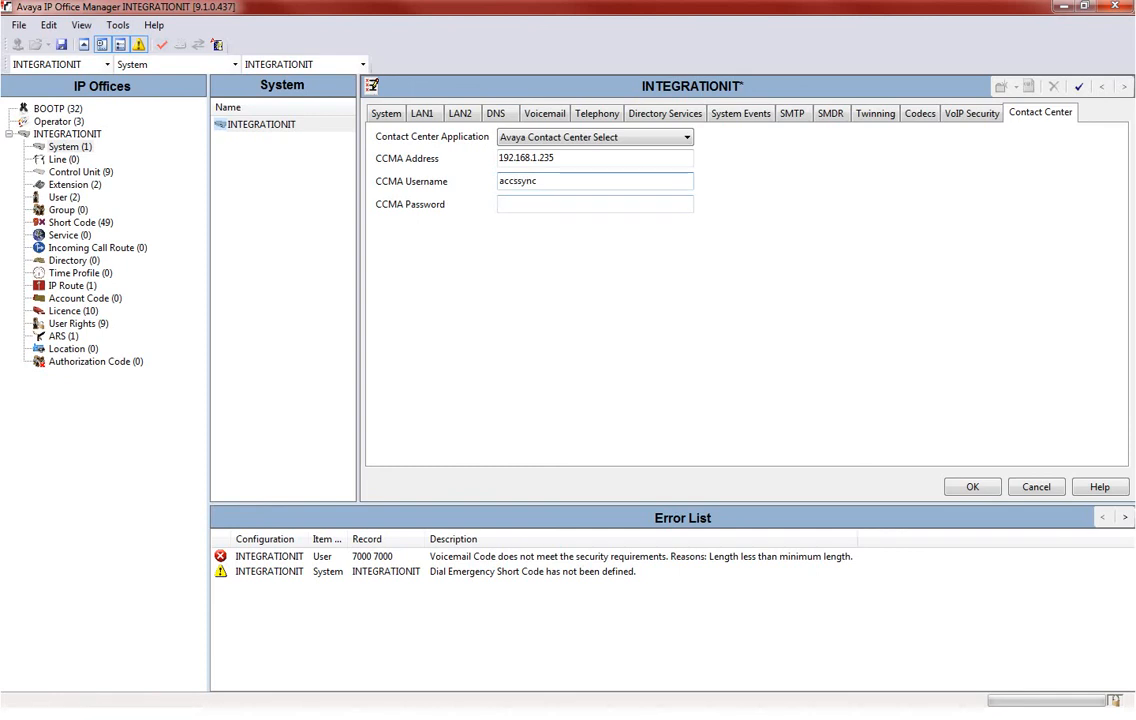
pyautogui.hotkey('ctrl', 'a')
pyautogui.hotkey('ctrl', 'c')
pyautogui.press('Tab')
pyautogui.hotkey('ctrl', 'v')
pyautogui.click(519, 186)
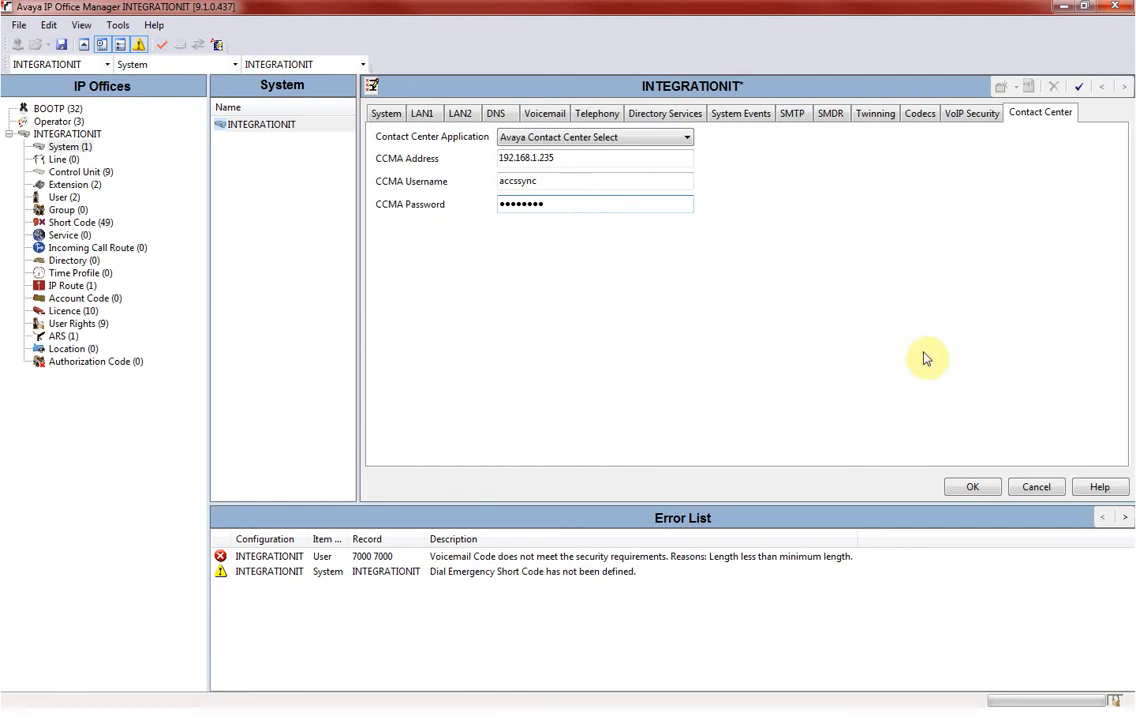
pyautogui.click(972, 487)
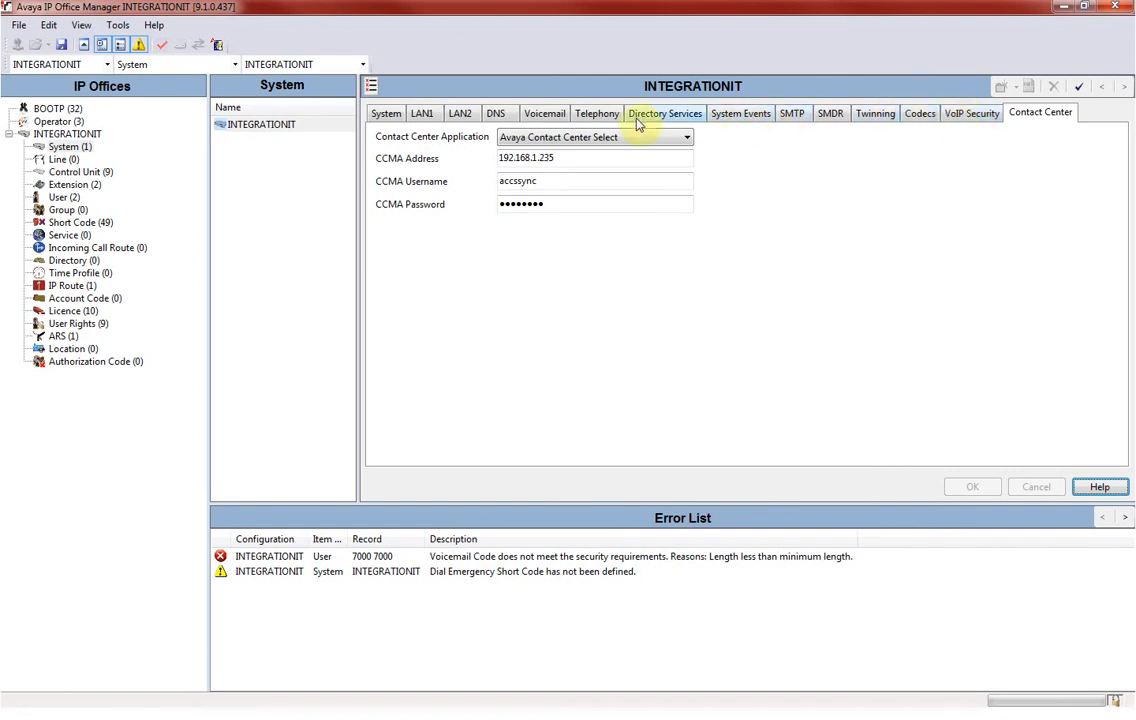
pyautogui.click(421, 113)
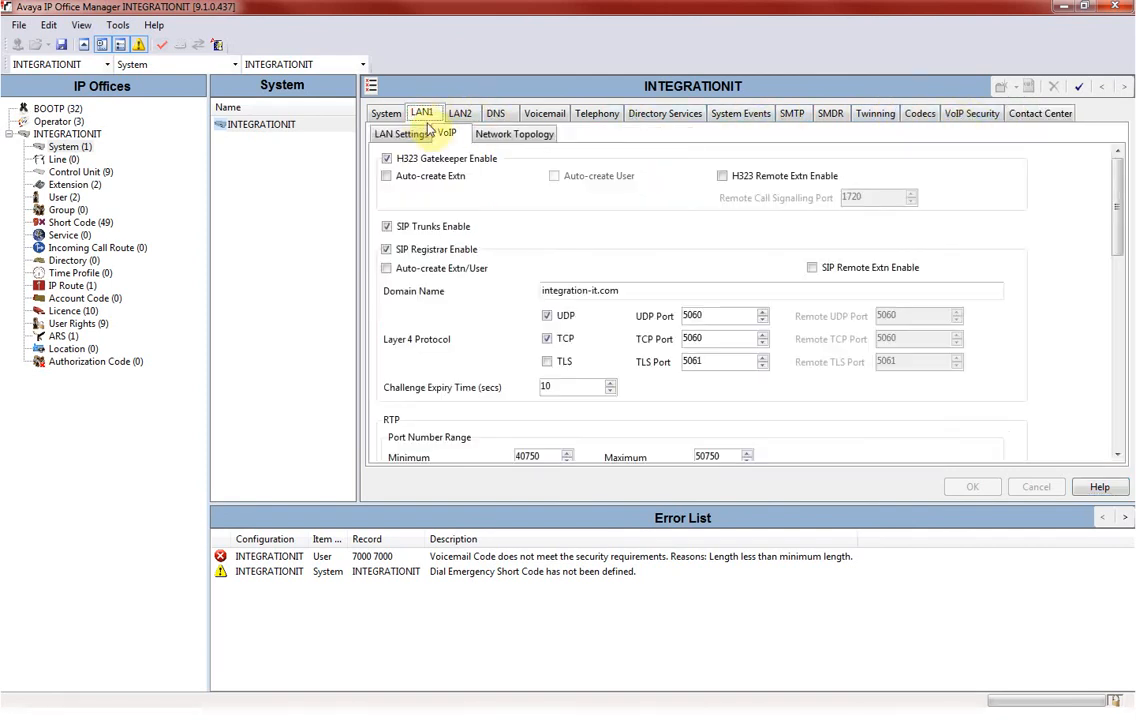
pyautogui.click(481, 135)
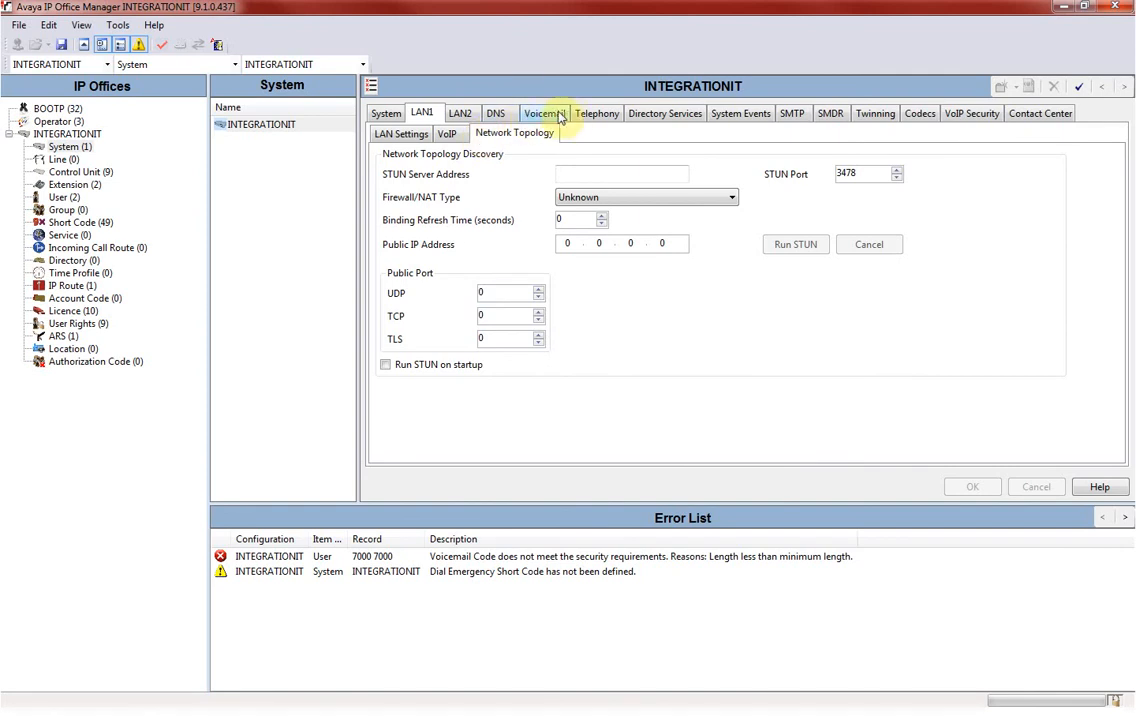
# Review the Telephony settings: Park & Page, Tones & Music, Ring Tones, SM and Call Log sub-tabs.
pyautogui.click(596, 115)
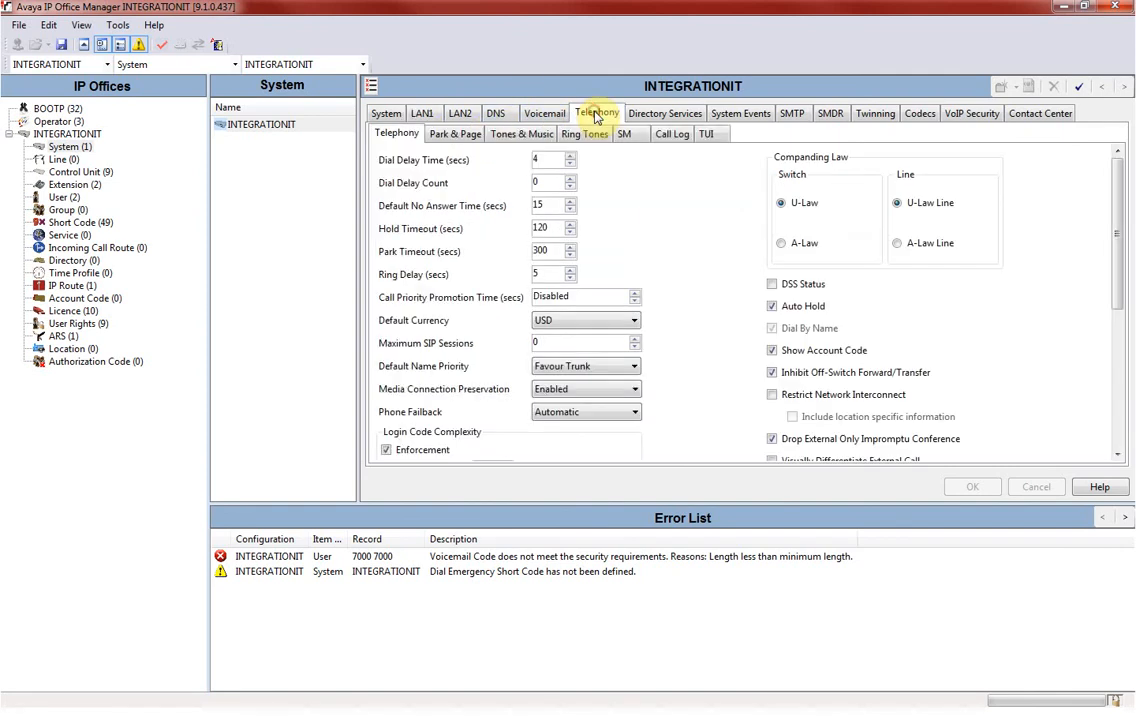
pyautogui.click(474, 139)
pyautogui.click(512, 135)
pyautogui.click(578, 136)
pyautogui.click(622, 136)
pyautogui.click(672, 136)
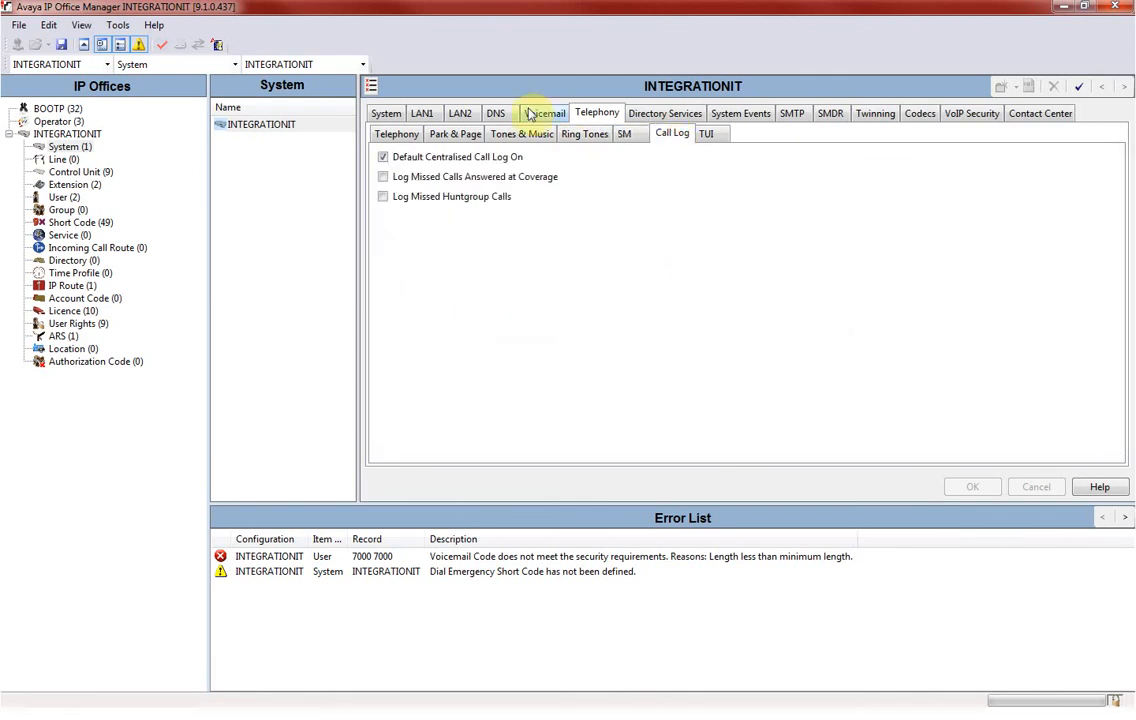
# Review the Directory Services, System, LAN1 IP and VoIP, LAN2, DNS and Voicemail settings.
pyautogui.click(662, 113)
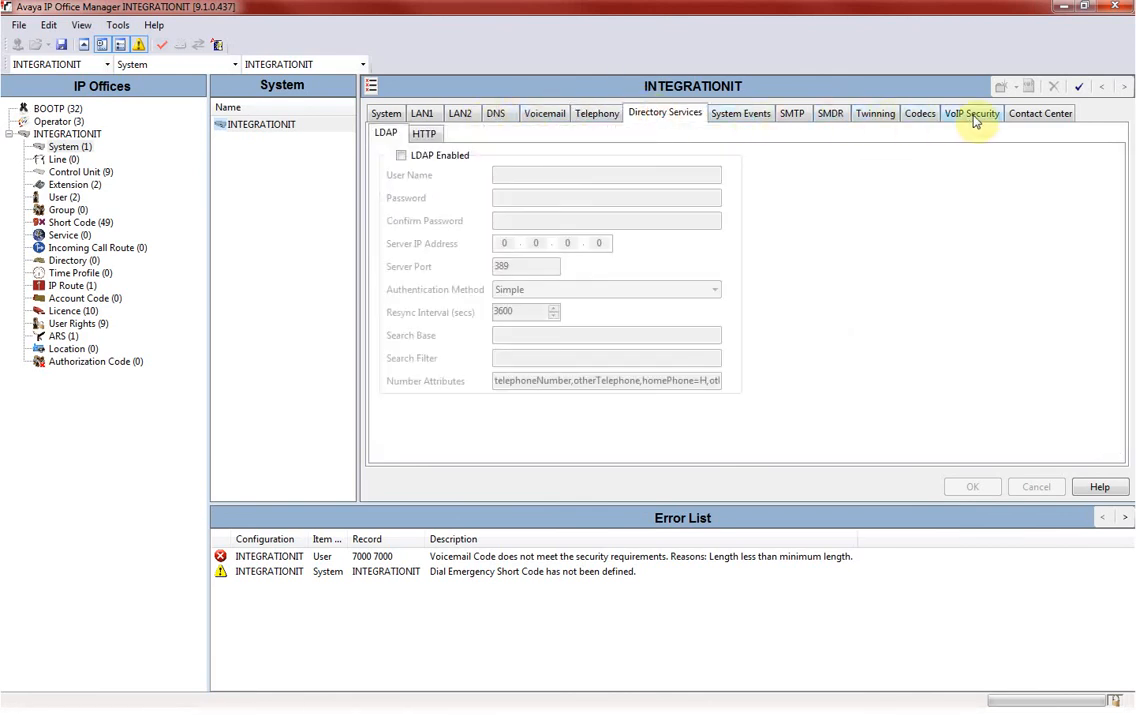
pyautogui.click(1030, 115)
pyautogui.click(386, 116)
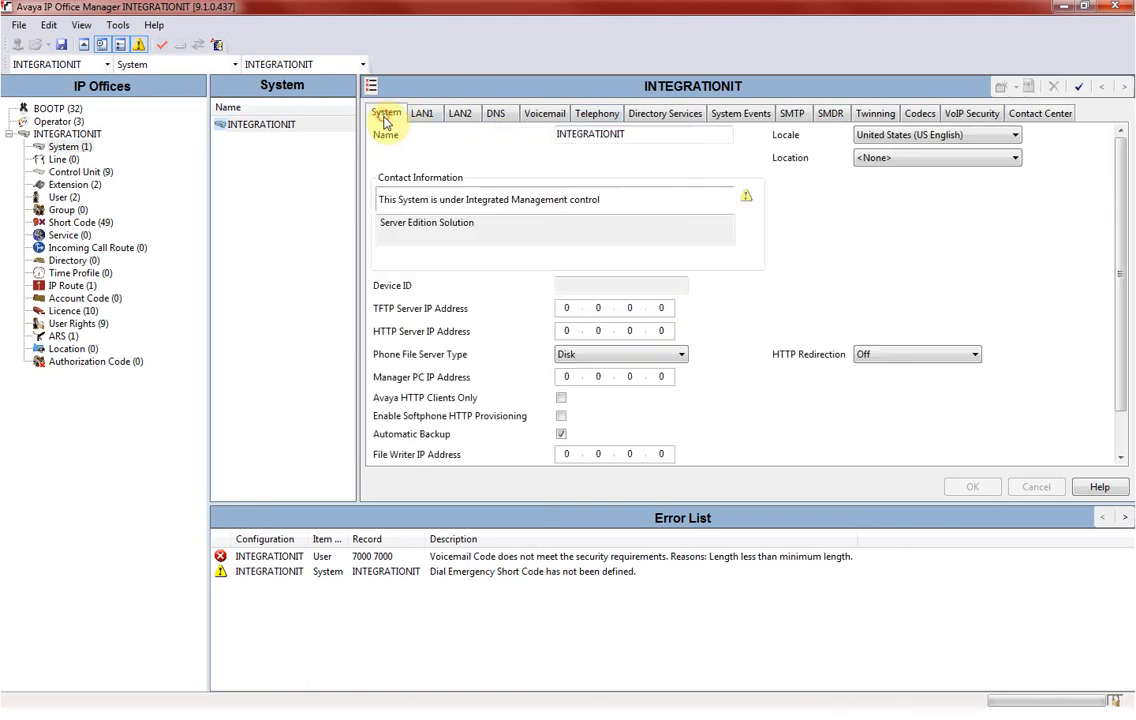
pyautogui.click(422, 116)
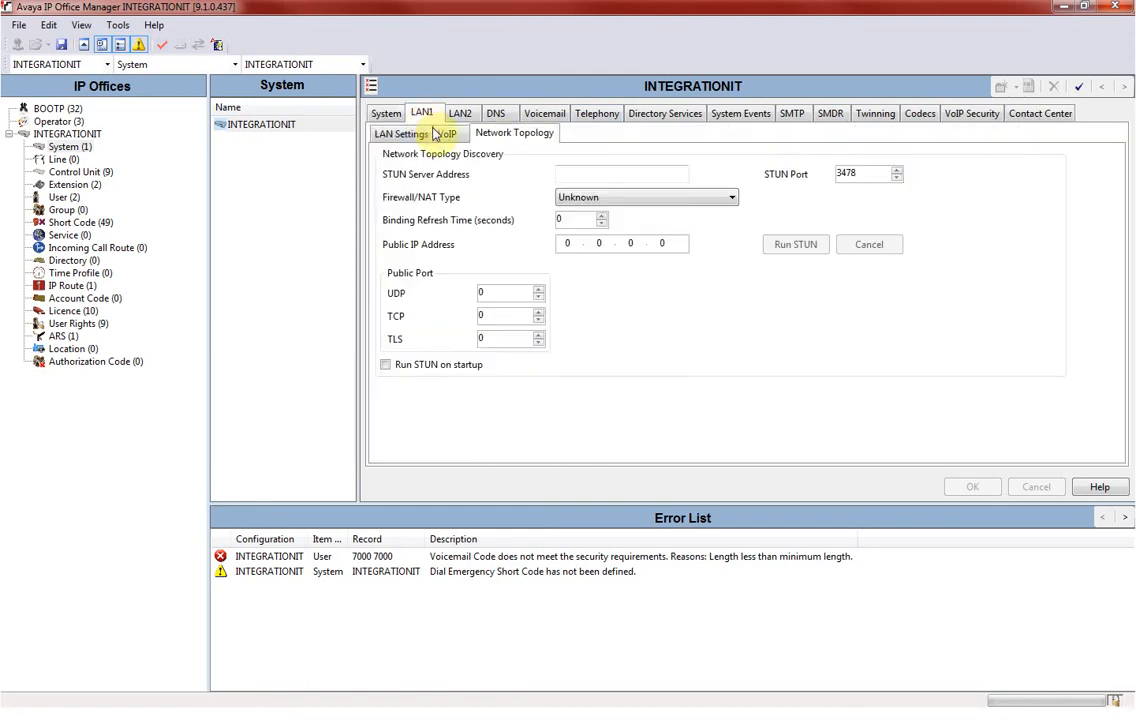
pyautogui.click(447, 136)
pyautogui.click(405, 135)
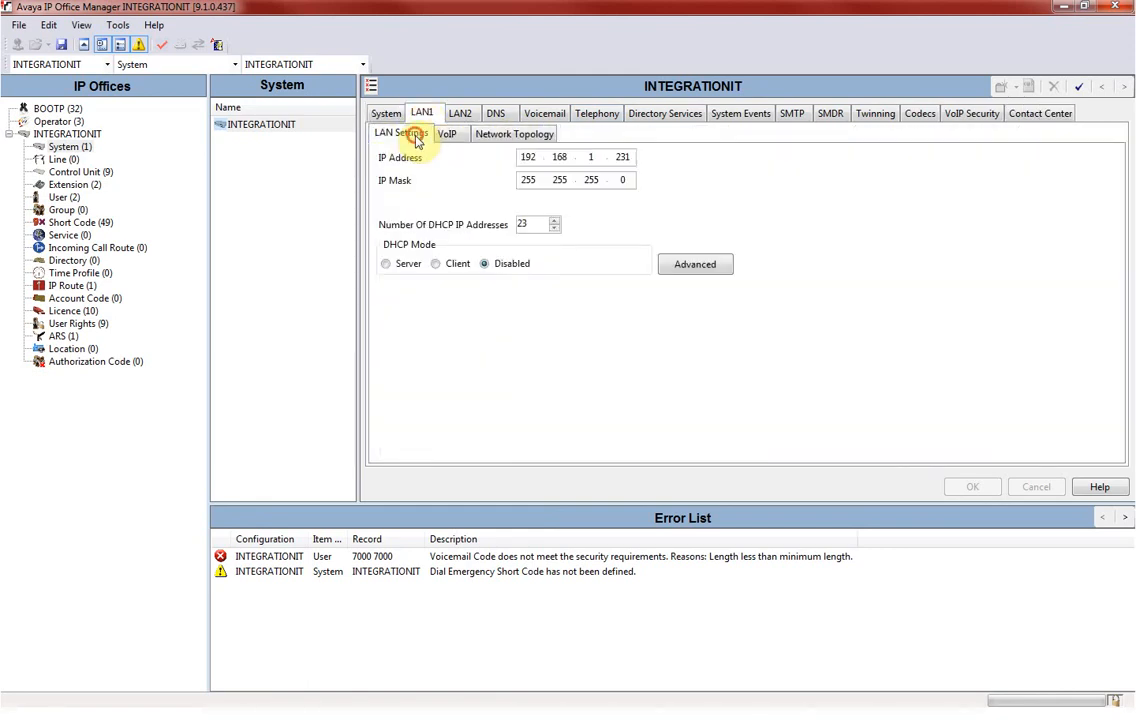
pyautogui.click(462, 115)
pyautogui.click(498, 114)
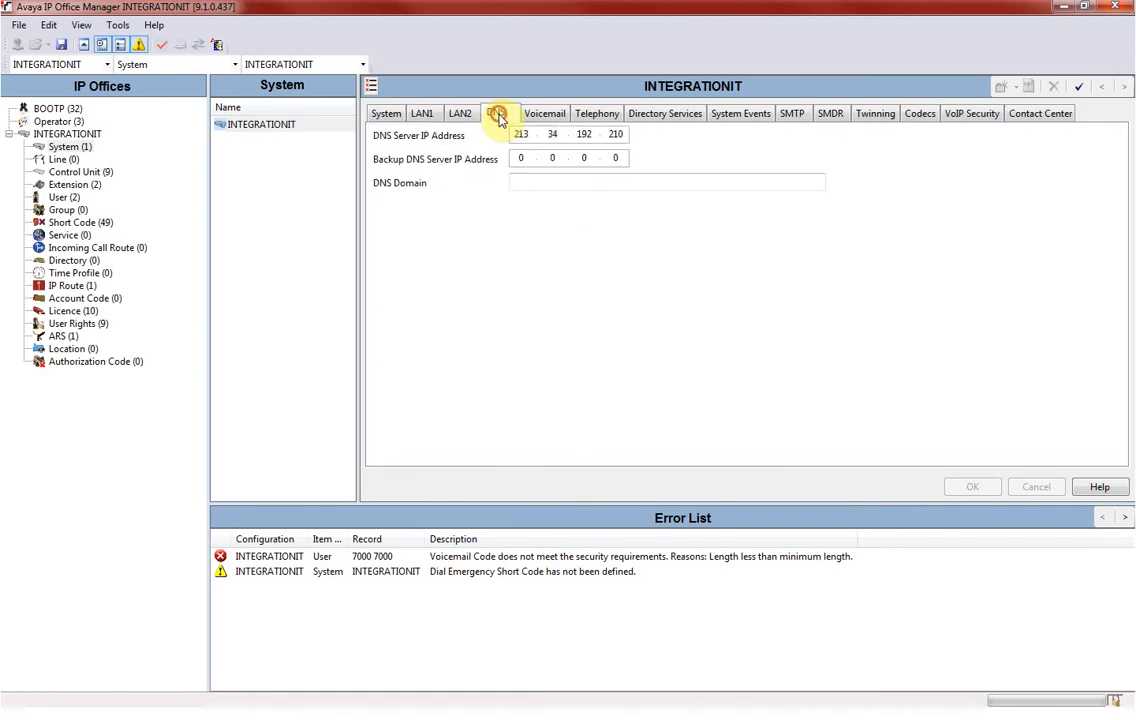
pyautogui.click(545, 117)
# Recheck the Telephony SM, TUI, Ring Tones, Tones & Music and Park & Page sub-tabs, ending on main Telephony.
pyautogui.click(592, 114)
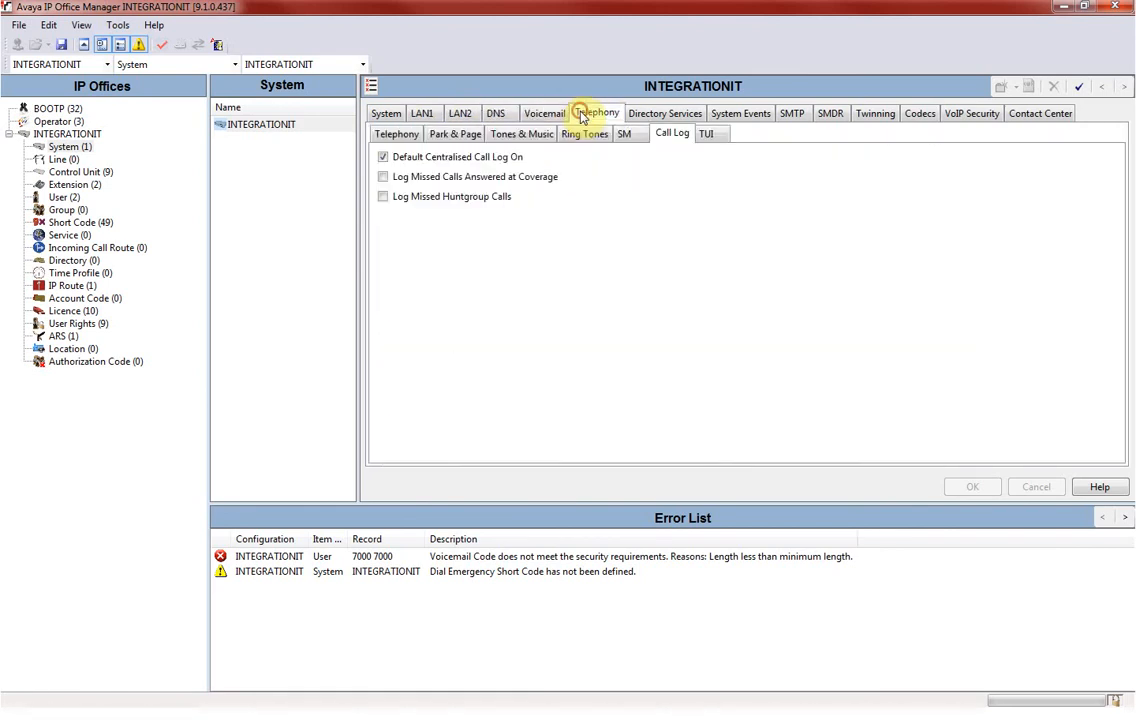
pyautogui.click(628, 136)
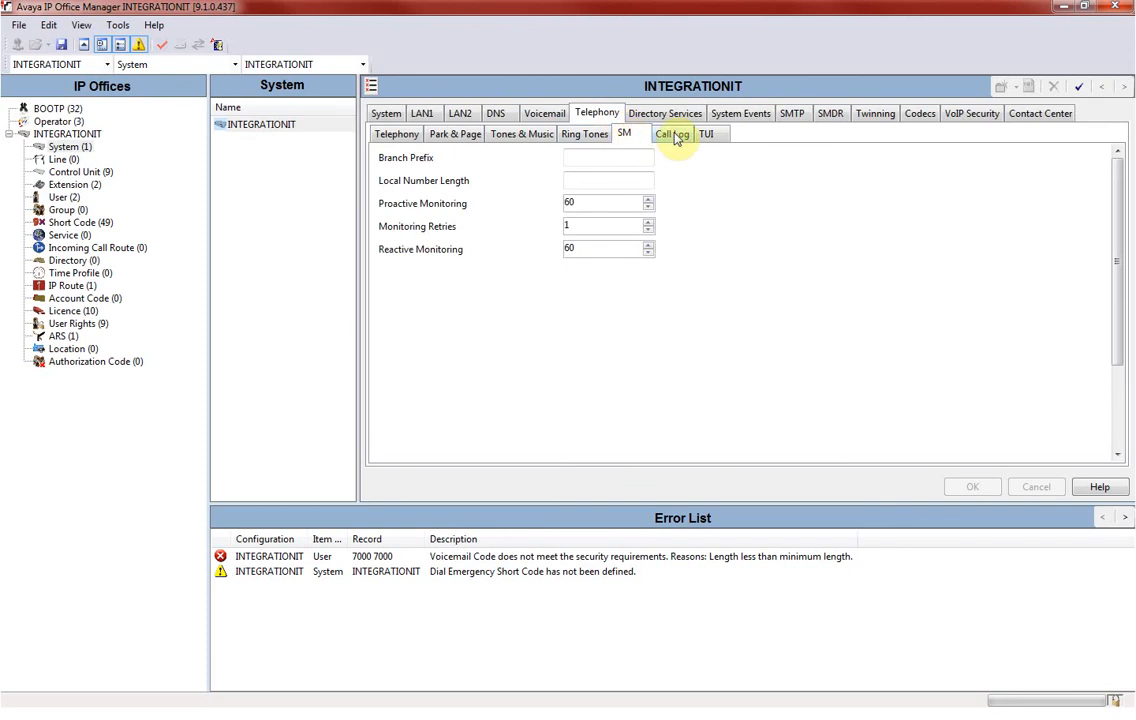
pyautogui.click(706, 138)
pyautogui.click(590, 138)
pyautogui.click(520, 138)
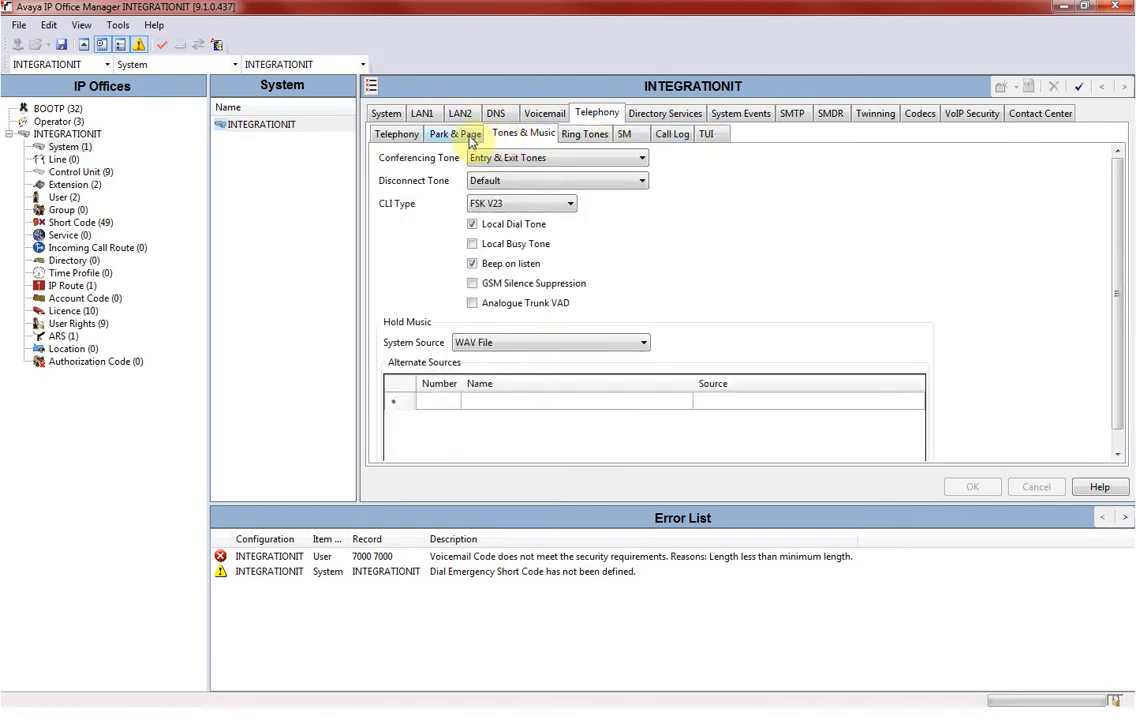
pyautogui.click(452, 138)
pyautogui.click(400, 138)
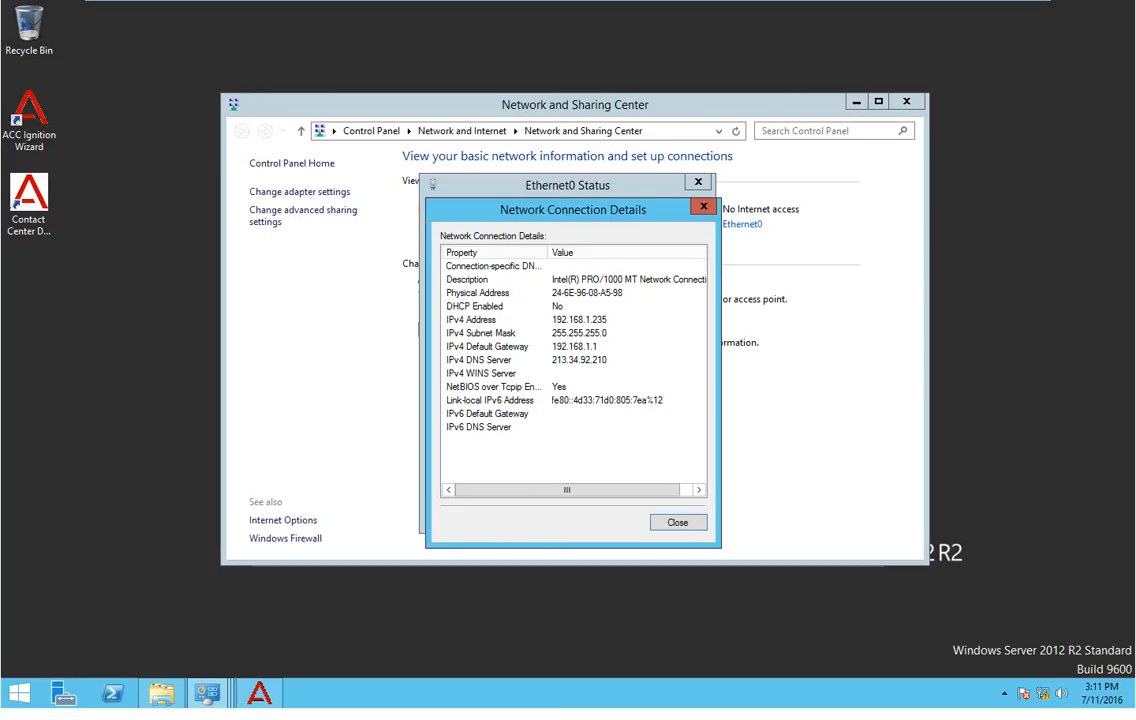
# Close the Network Connection Details and Ethernet0 Status windows and minimize Network and Sharing Center.
pyautogui.click(678, 521)
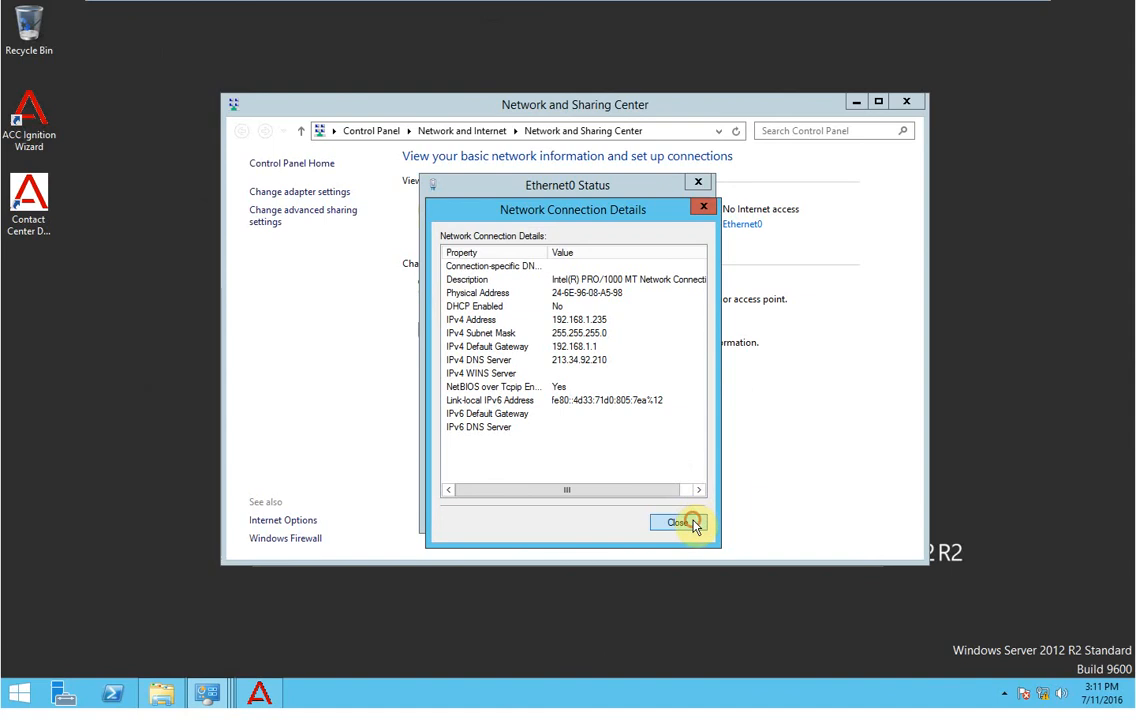
pyautogui.click(672, 514)
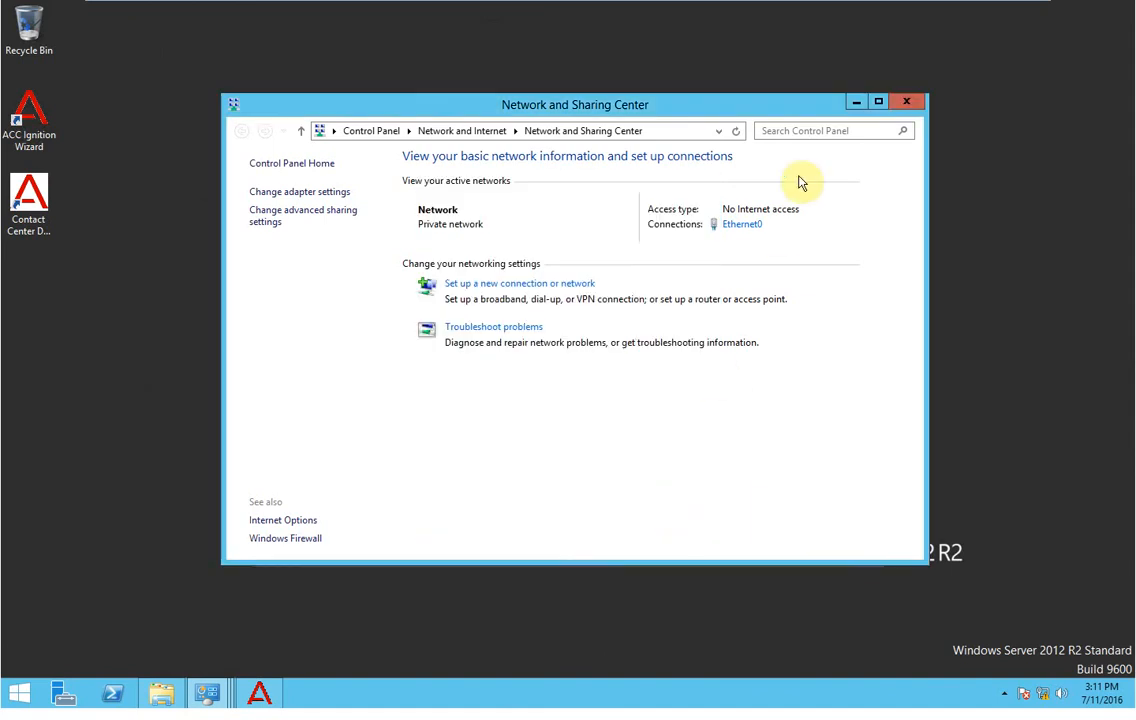
pyautogui.click(856, 104)
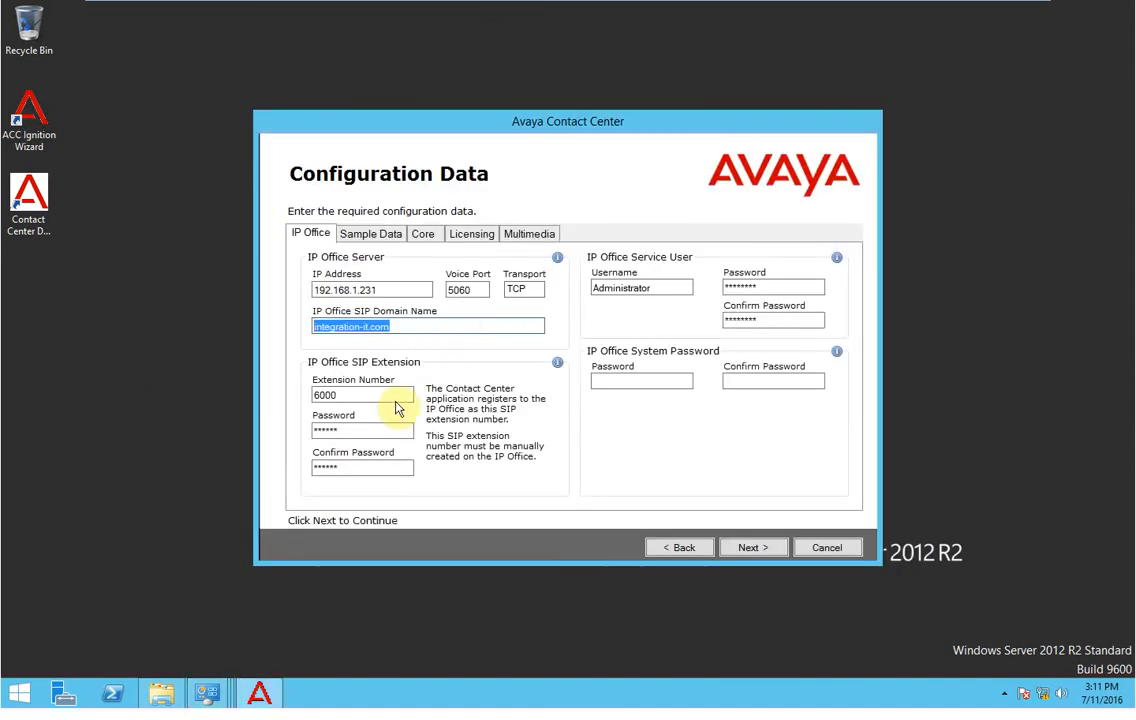
# Enter and confirm the IP Office system password, then advance to the Sample Data settings.
pyautogui.click(609, 380)
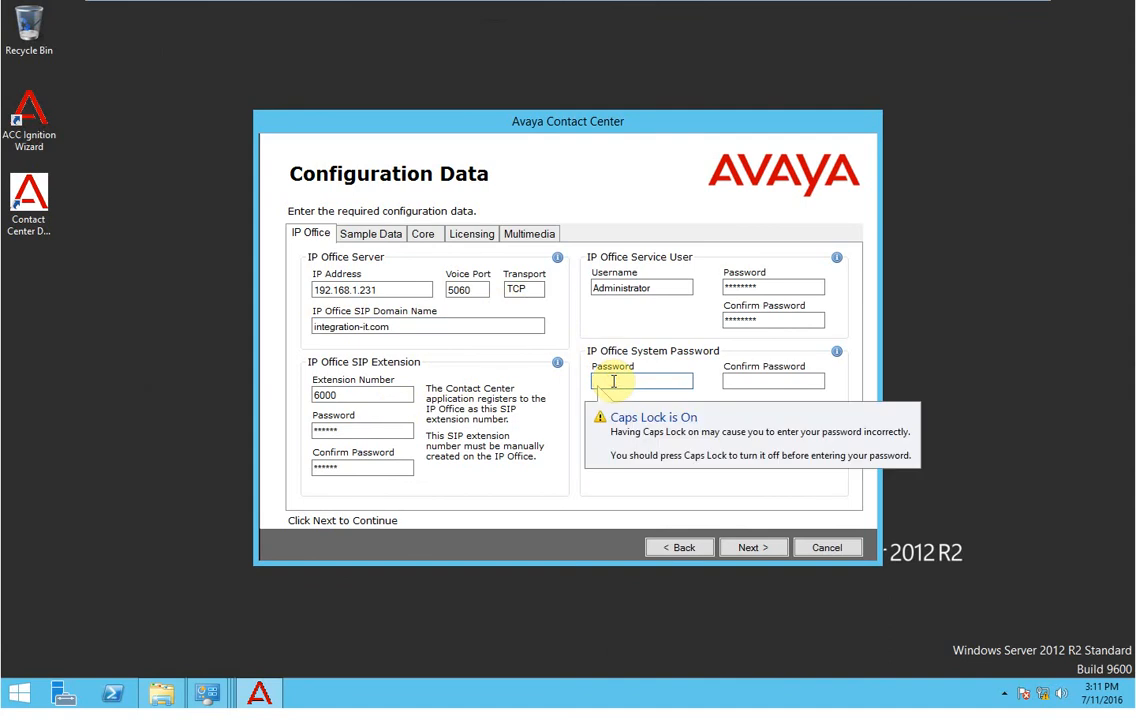
pyautogui.write('password')
pyautogui.press('Tab')
pyautogui.write('pa')
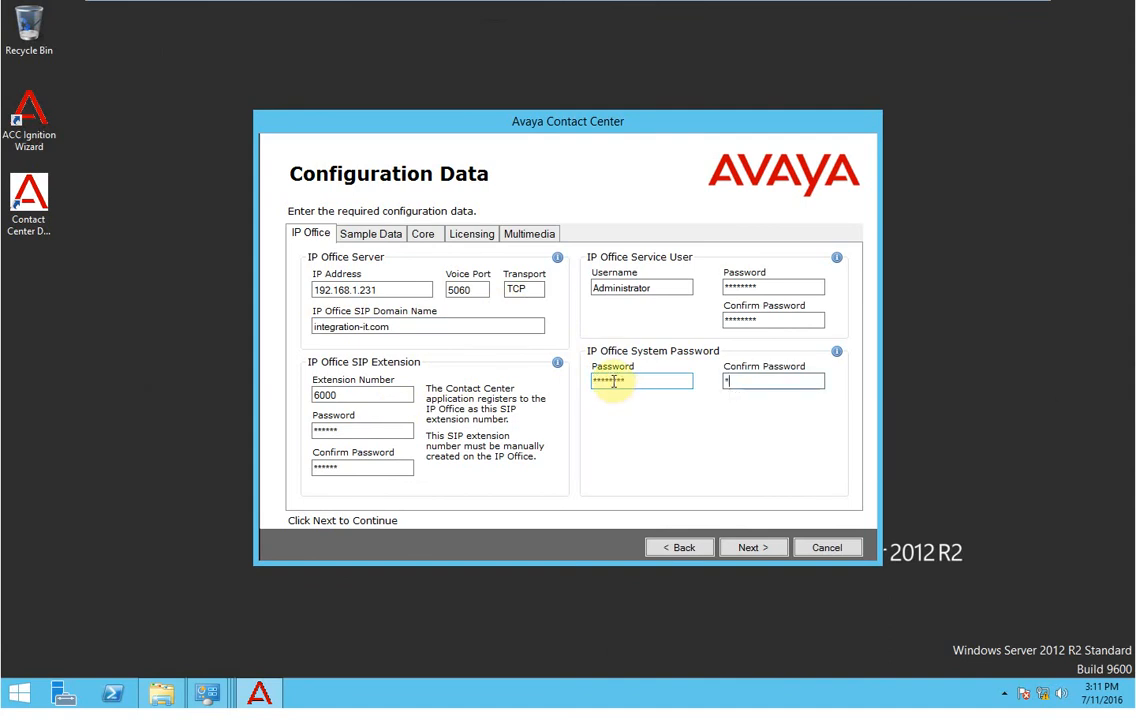
pyautogui.write('ssword')
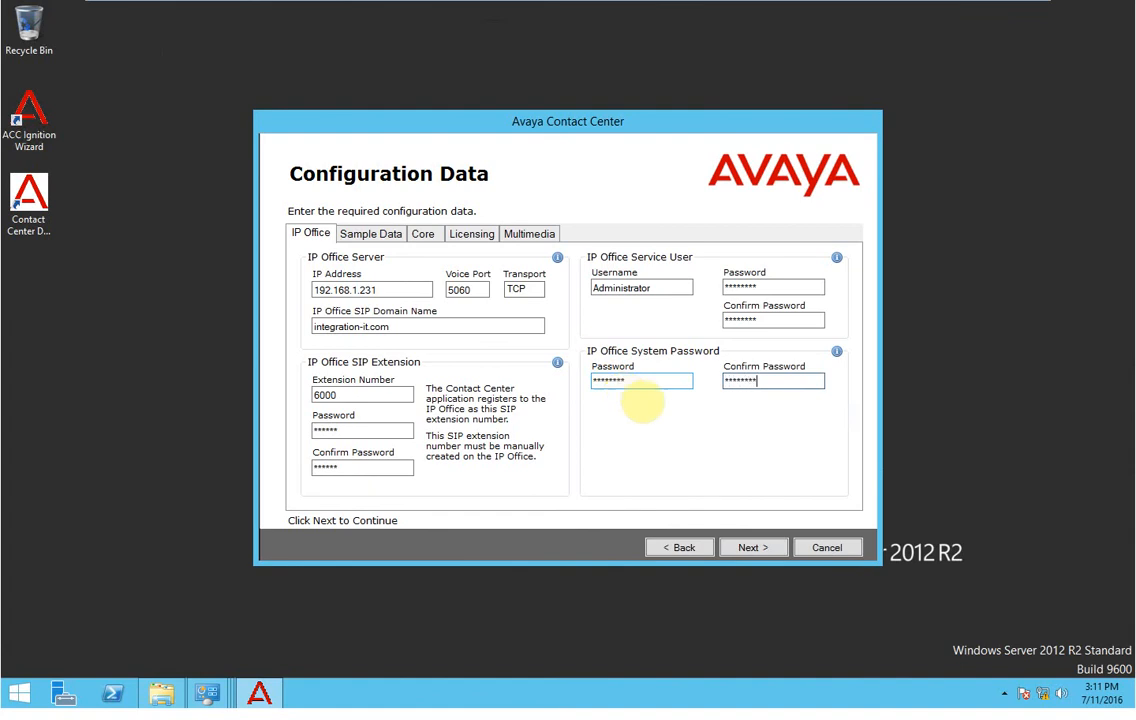
pyautogui.click(753, 548)
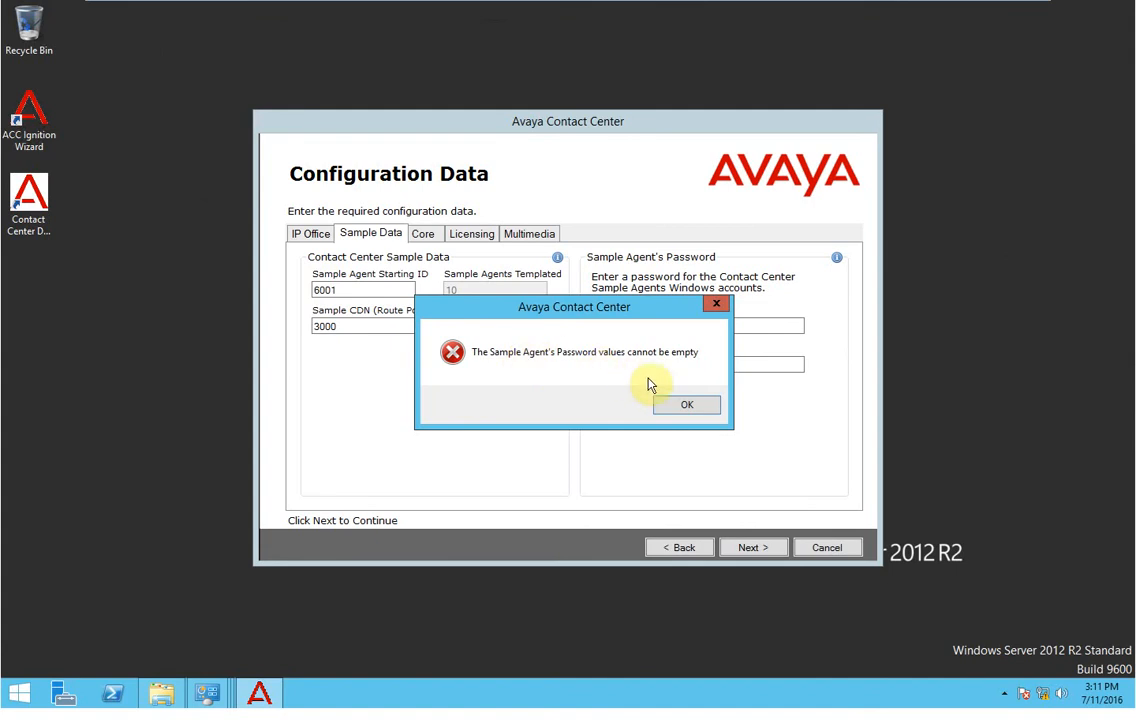
# Dismiss the empty-password error and enter a matching Sample Agent password and confirmation.
pyautogui.click(680, 404)
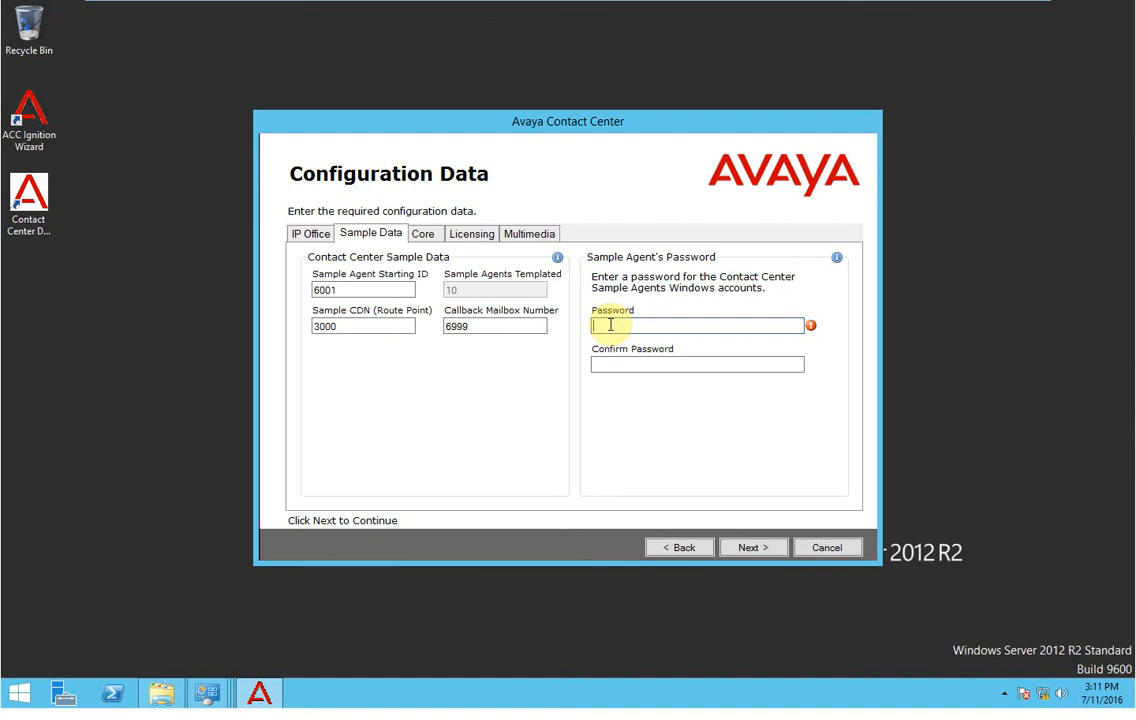
pyautogui.write('***')
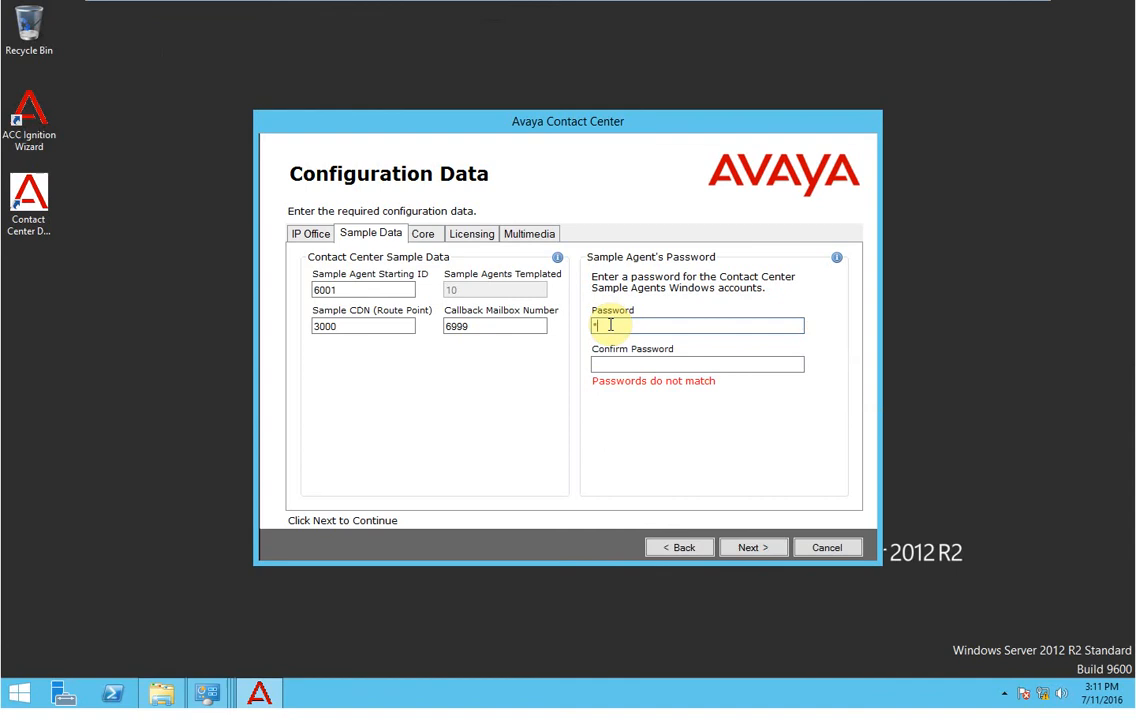
pyautogui.write('*')
pyautogui.press('Tab')
pyautogui.write('********')
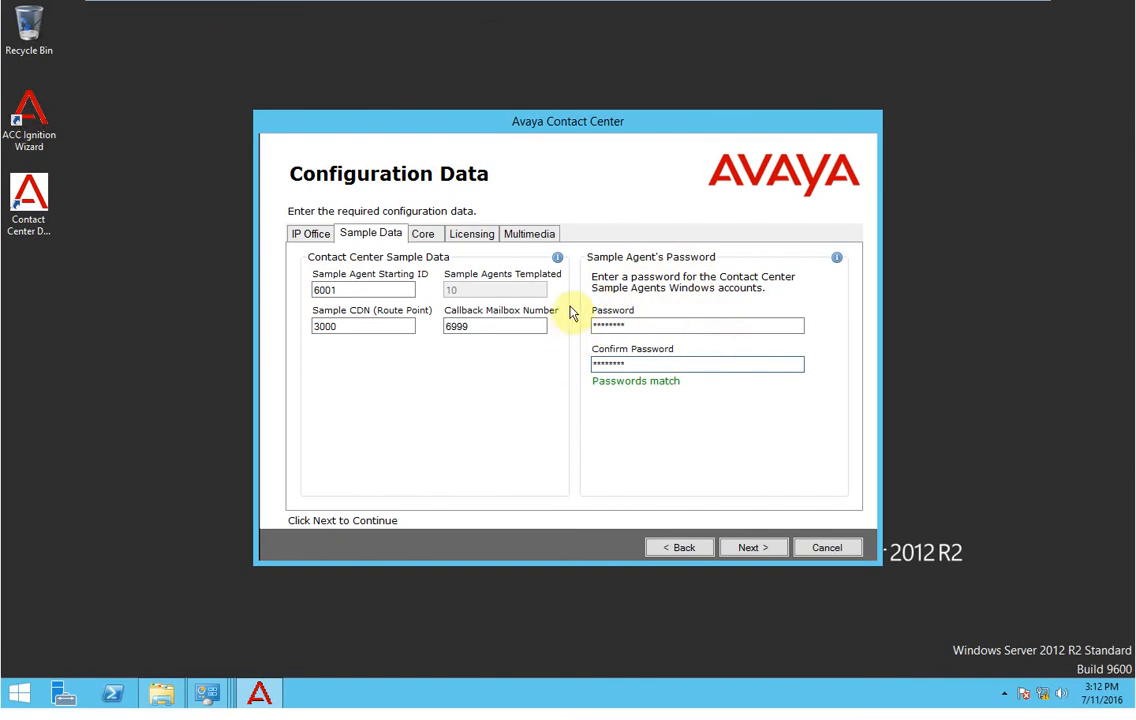
# Check the starting ID 6001, Sample CDN 3000 and callback mailbox 6999, then advance.
pyautogui.doubleClick(330, 287)
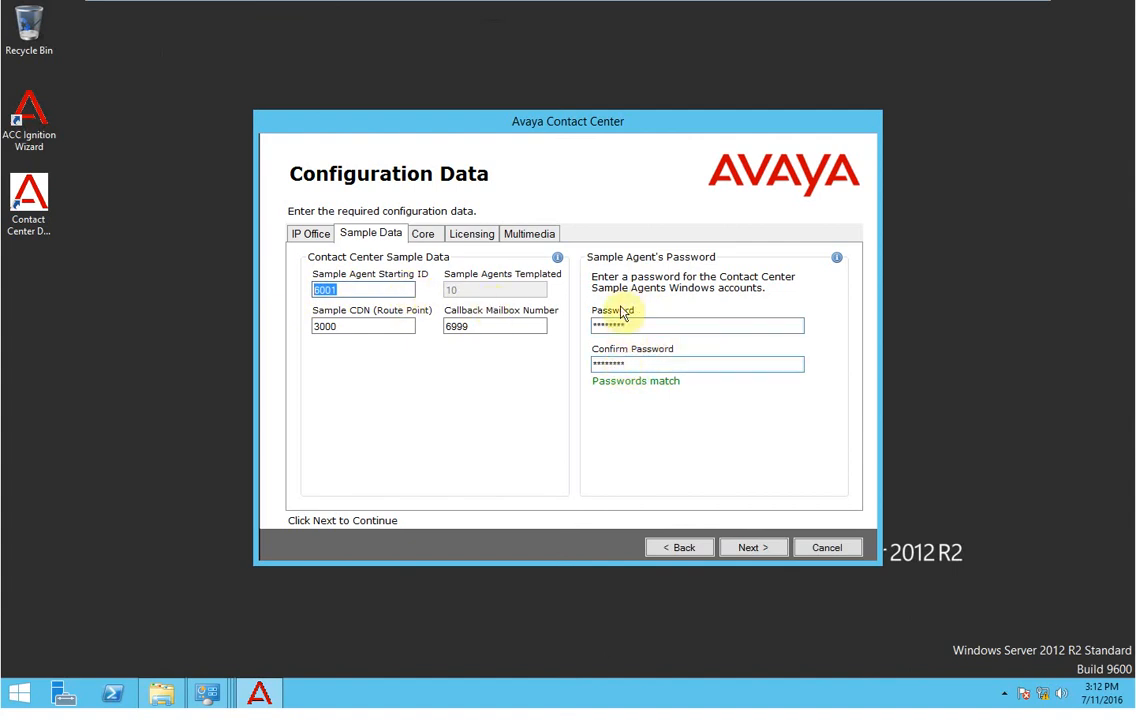
pyautogui.moveTo(342, 326); pyautogui.dragTo(297, 326)
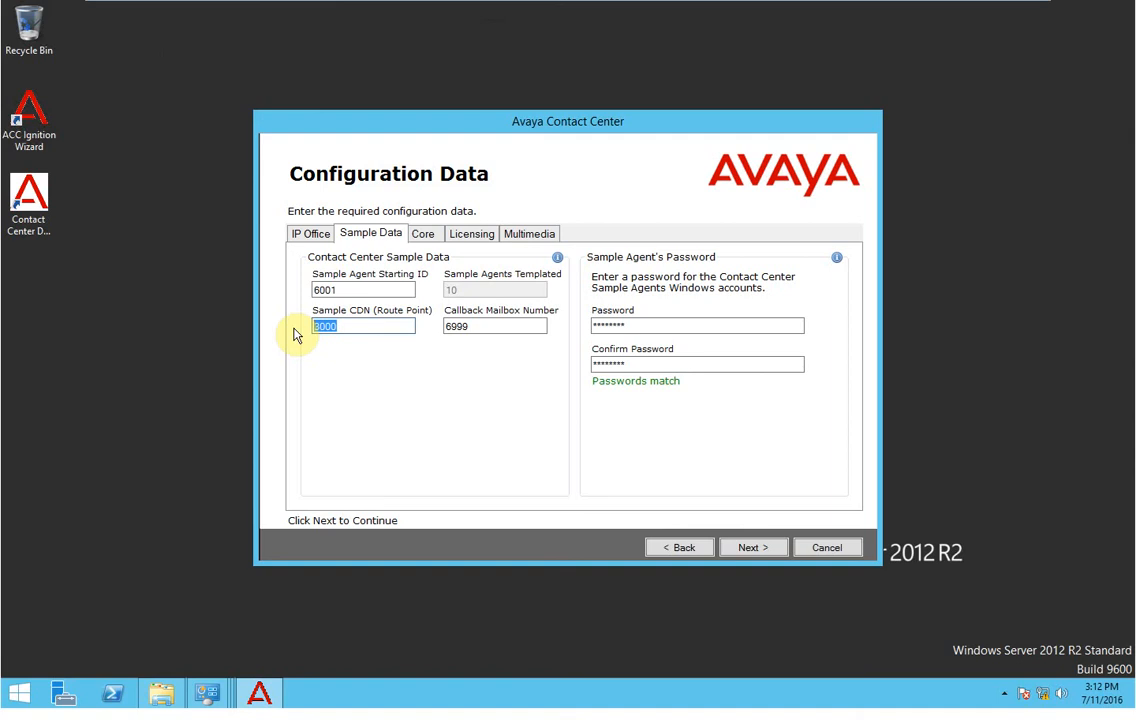
pyautogui.click(387, 326)
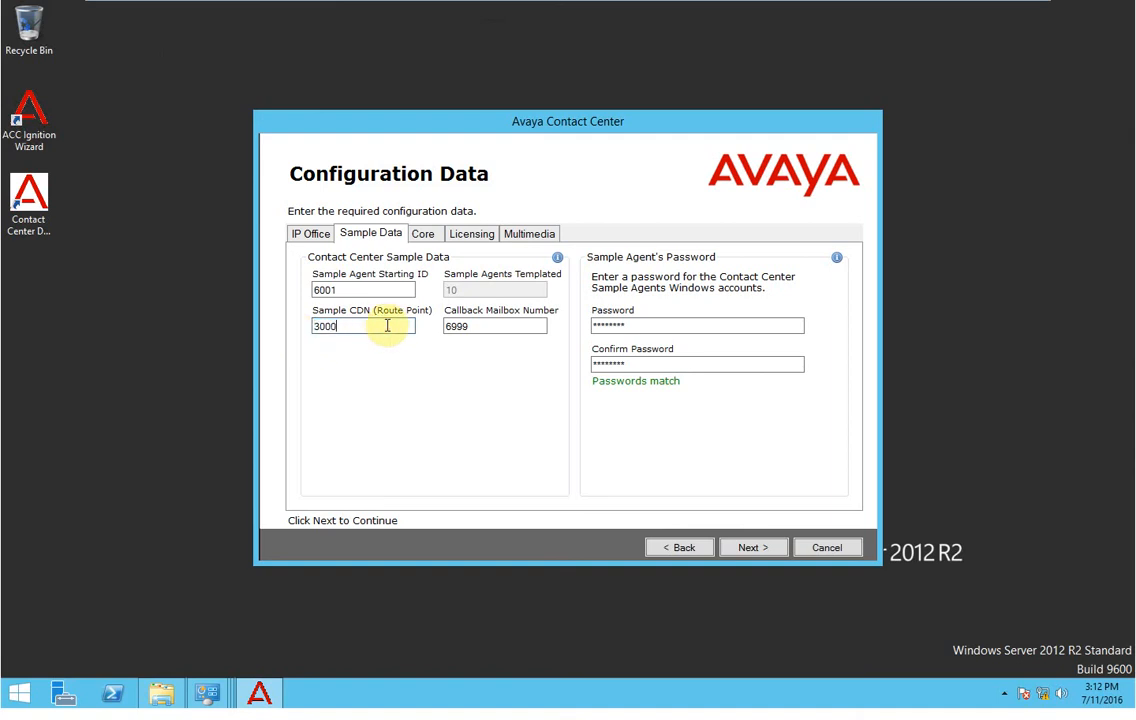
pyautogui.moveTo(471, 326); pyautogui.dragTo(444, 330)
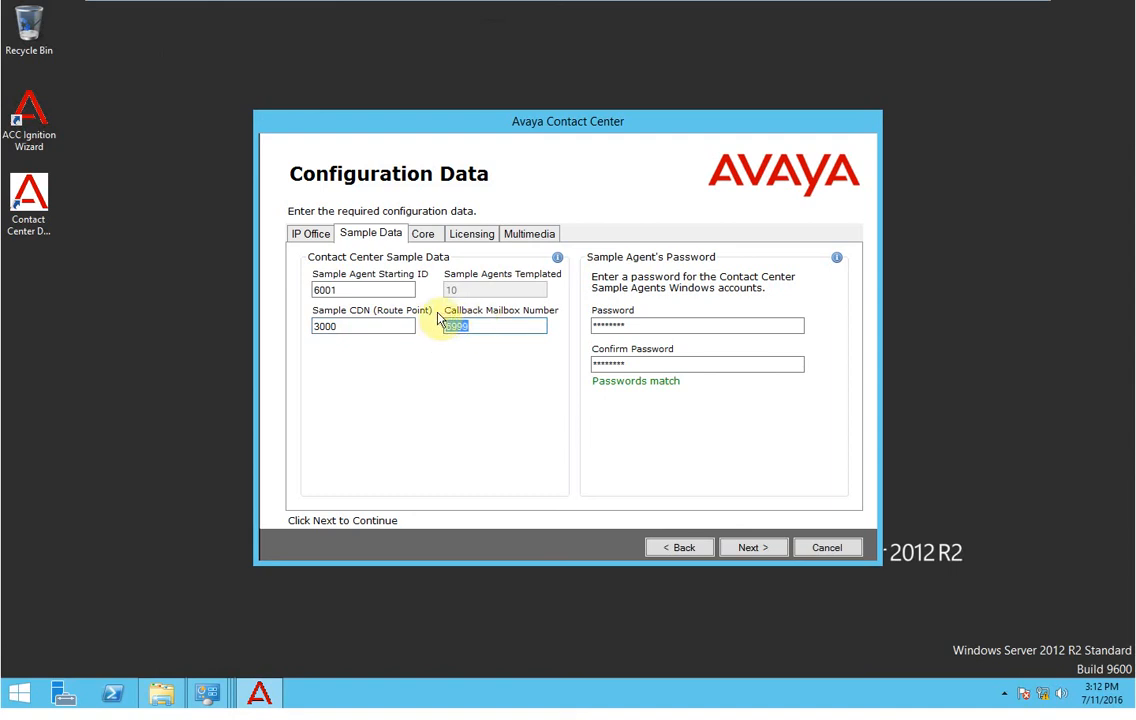
pyautogui.click(755, 547)
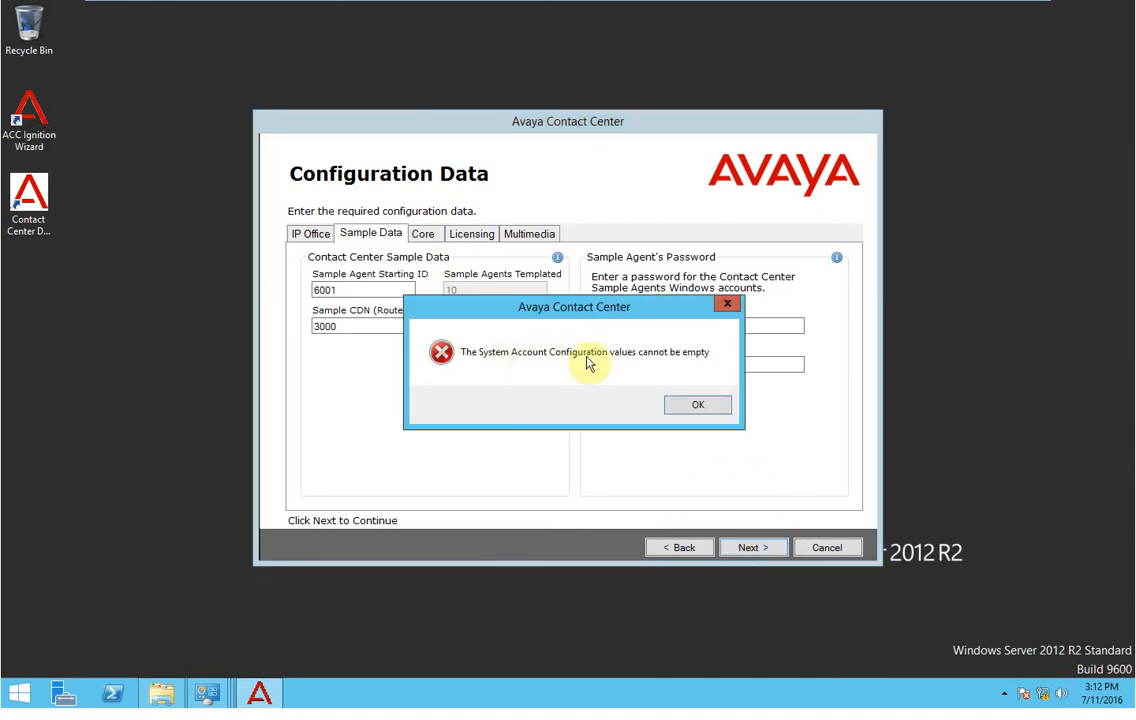
# Set a matching Core administration account password, then show the Licensing tab's licence types.
pyautogui.click(697, 405)
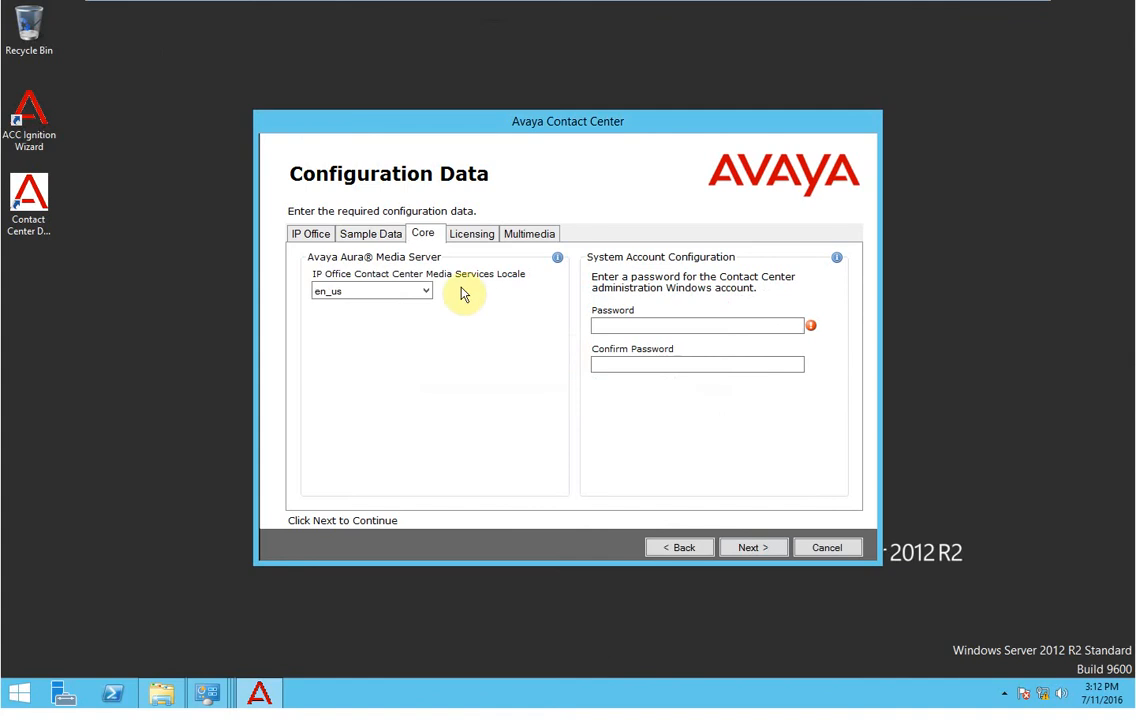
pyautogui.click(625, 324)
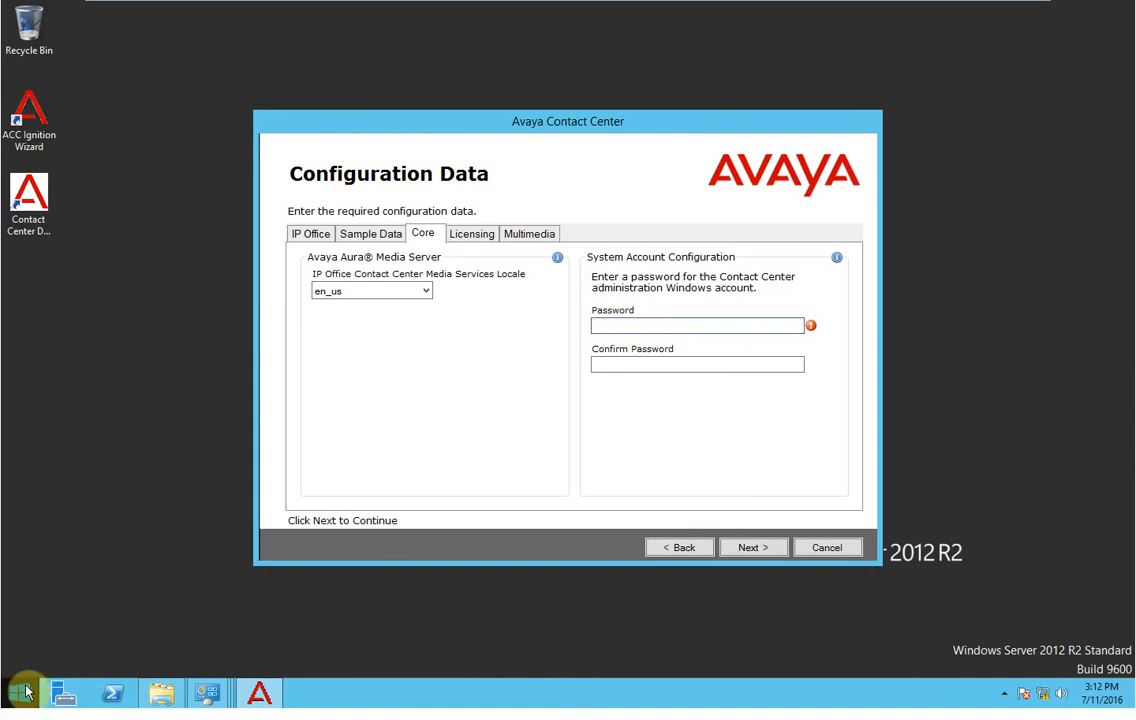
pyautogui.press('capslock')
pyautogui.write('*')
pyautogui.write('**')
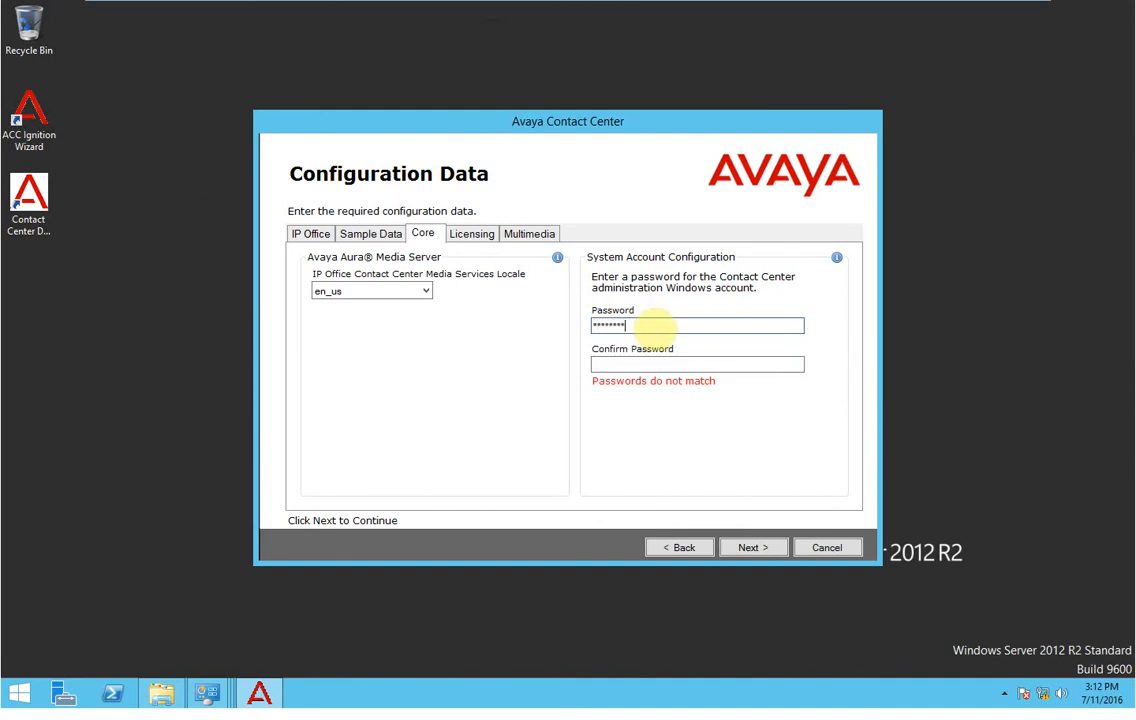
pyautogui.press('Tab')
pyautogui.write('********')
pyautogui.click(476, 236)
pyautogui.click(408, 280)
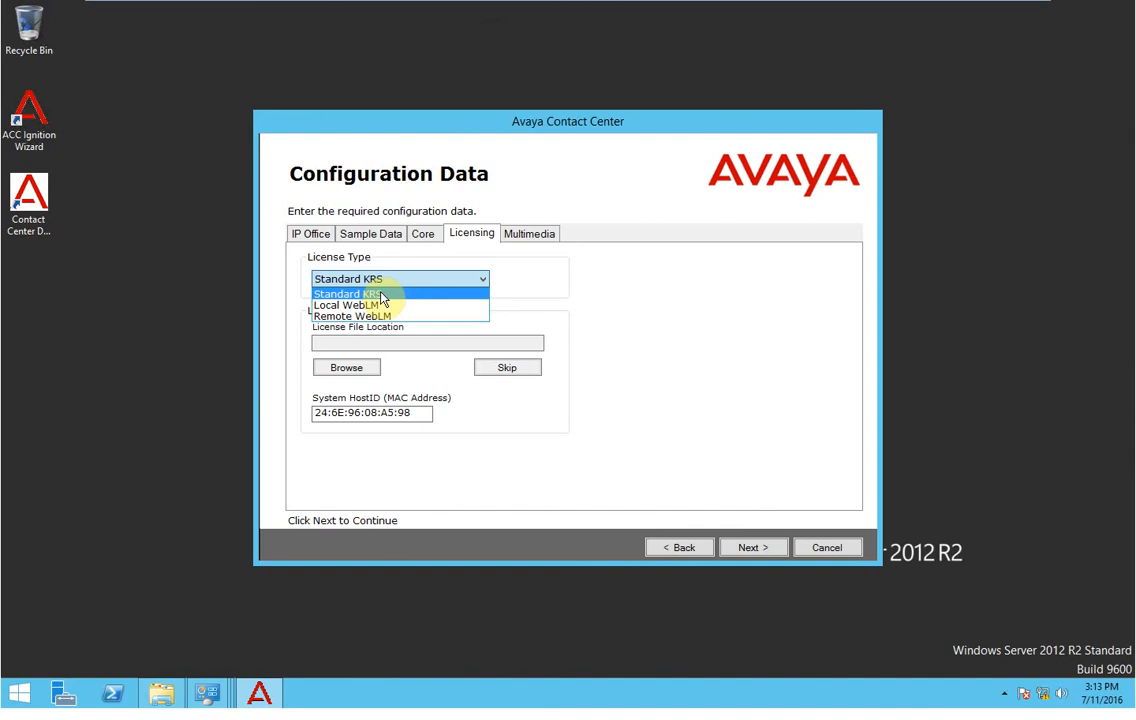
# Set License Type to Local WebLM with licence file C:\CCTR_160503_092953.xml.
pyautogui.click(382, 305)
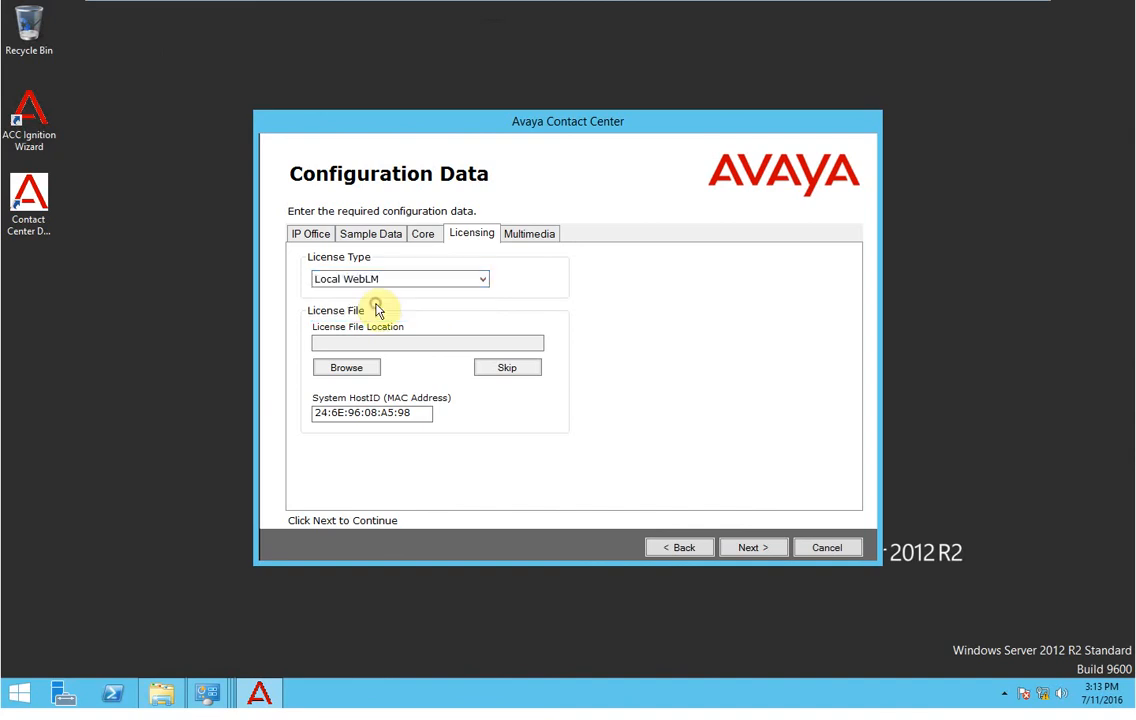
pyautogui.click(368, 370)
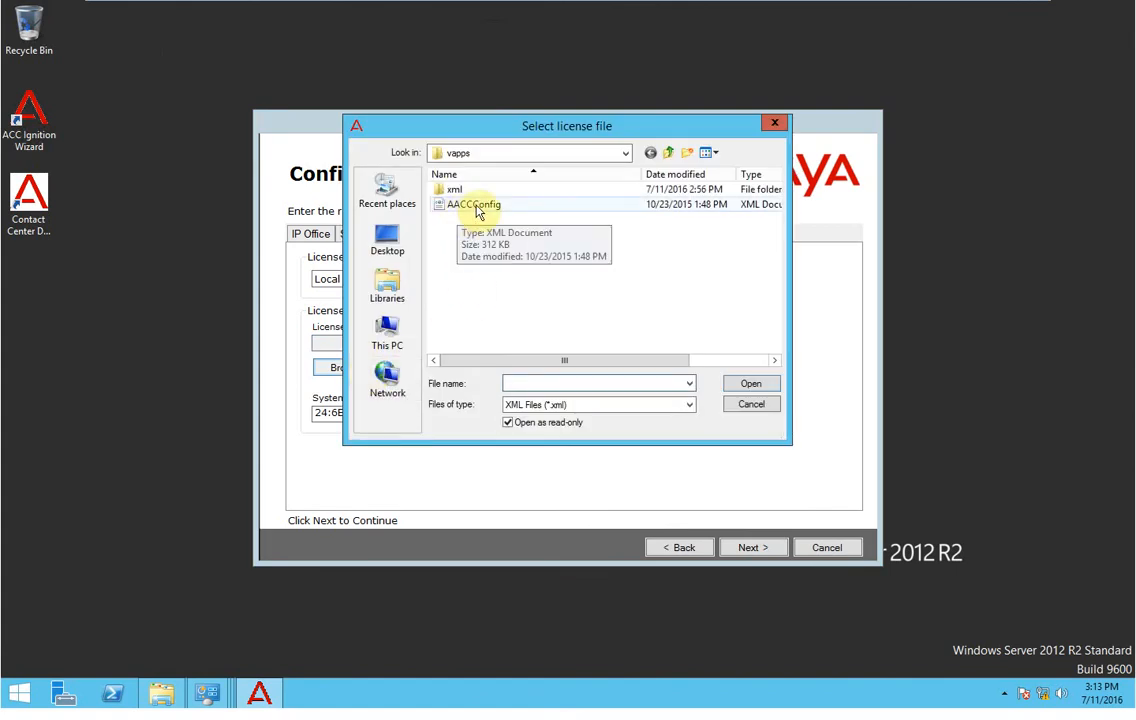
pyautogui.click(390, 343)
pyautogui.doubleClick(536, 308)
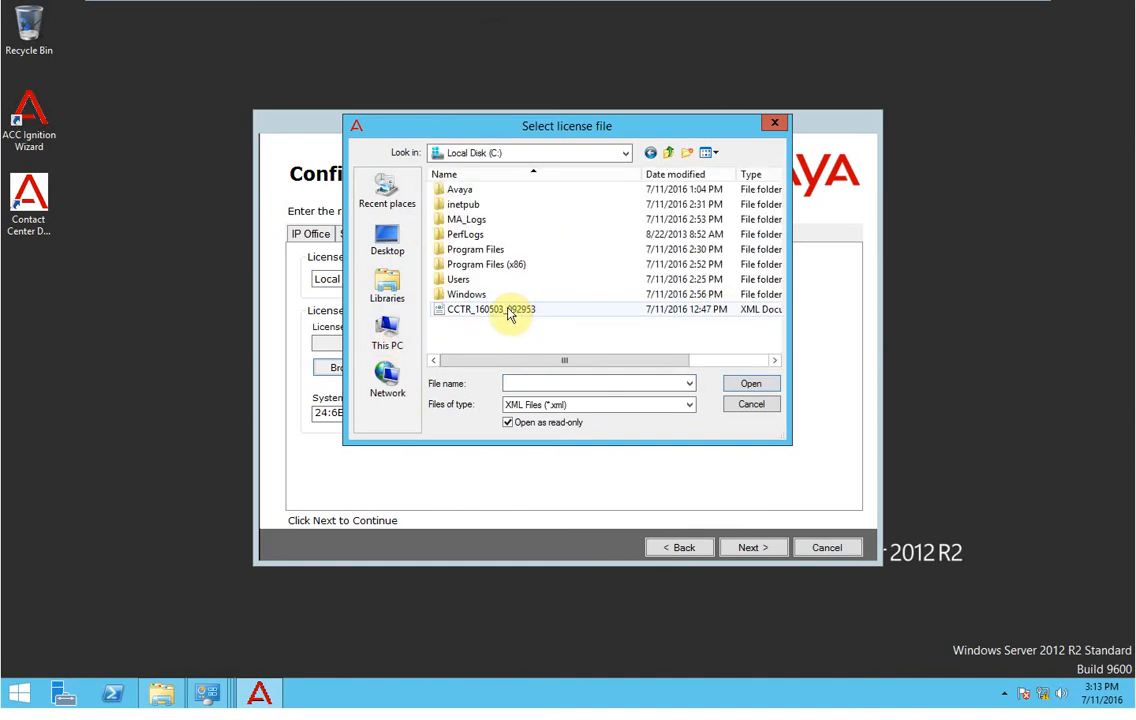
pyautogui.doubleClick(510, 311)
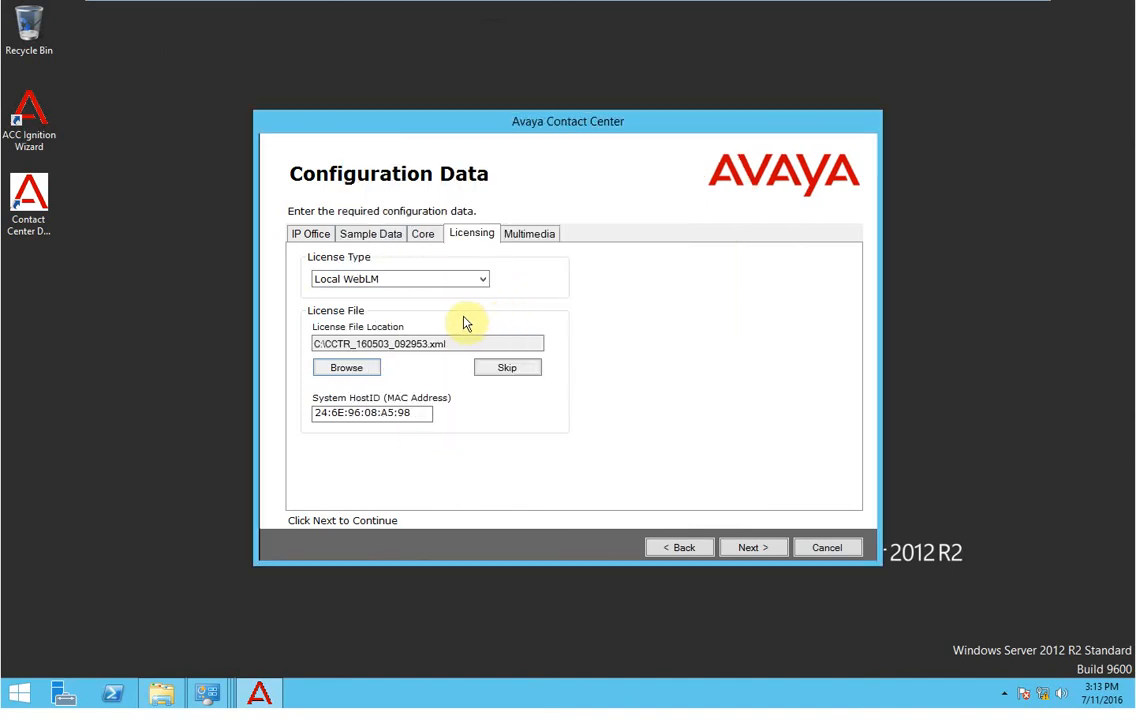
pyautogui.click(540, 240)
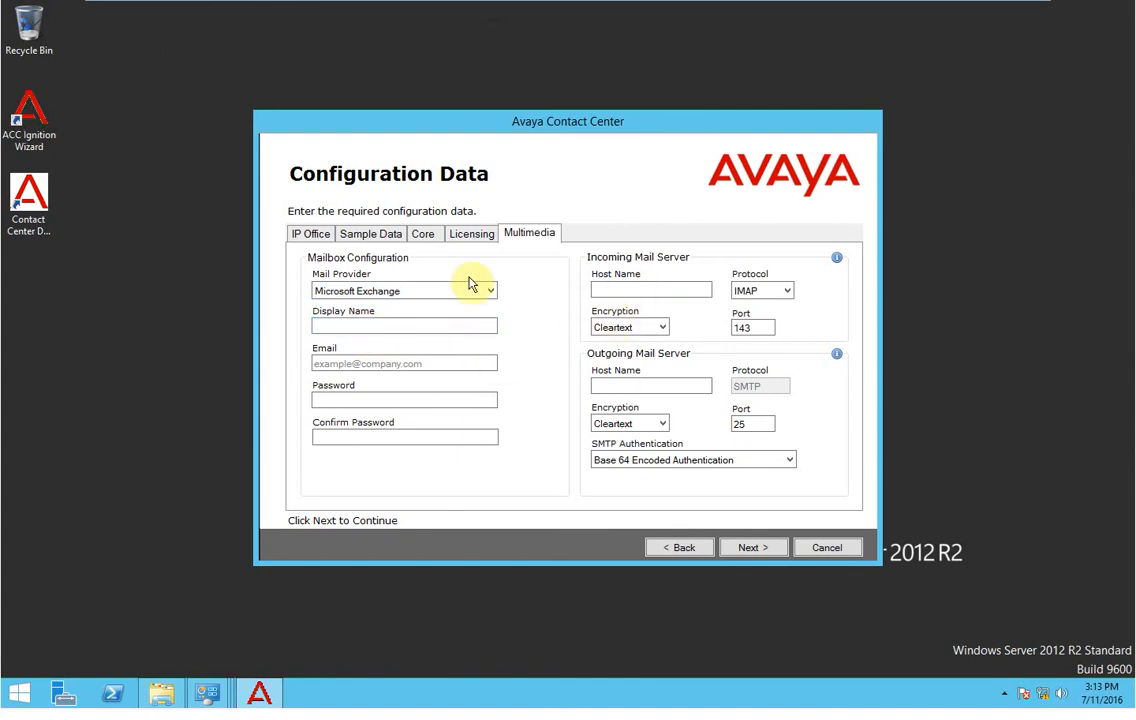
# Set the Multimedia mail provider to None.
pyautogui.click(652, 327)
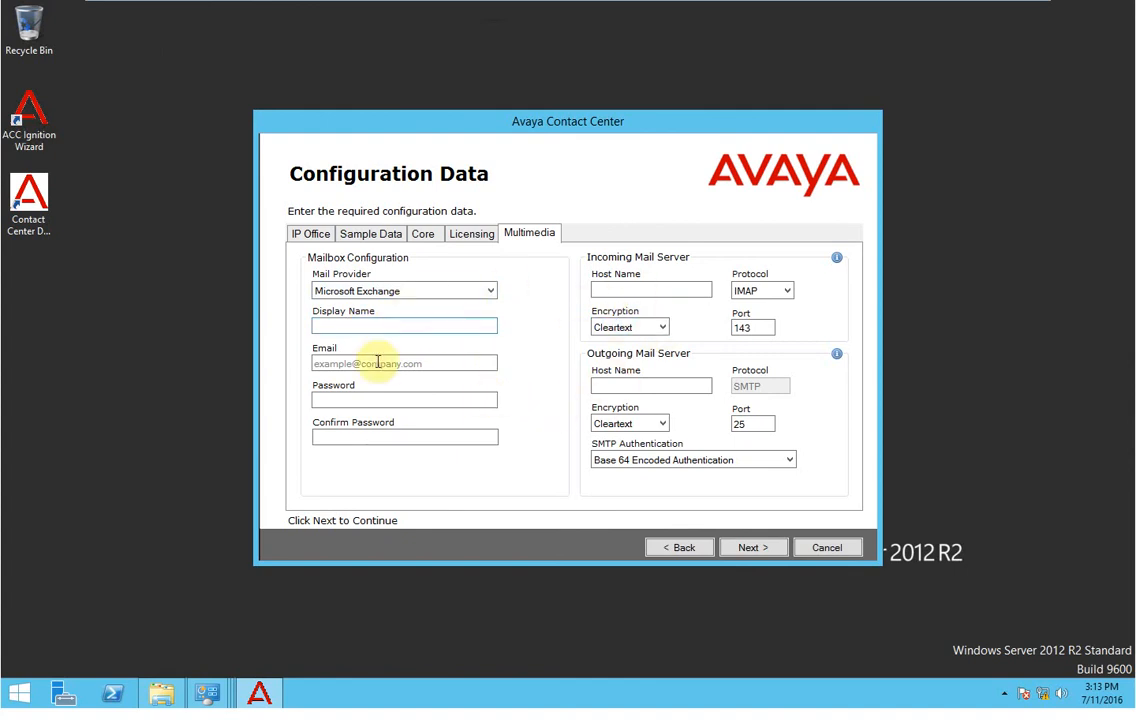
pyautogui.click(393, 290)
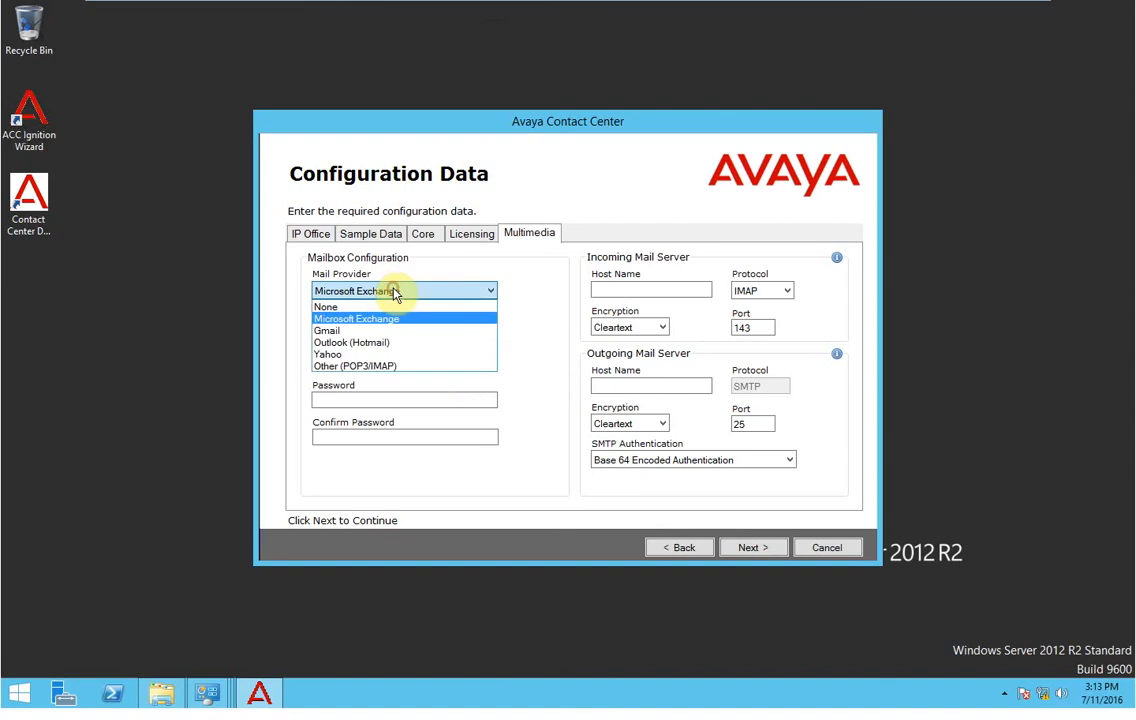
pyautogui.click(373, 307)
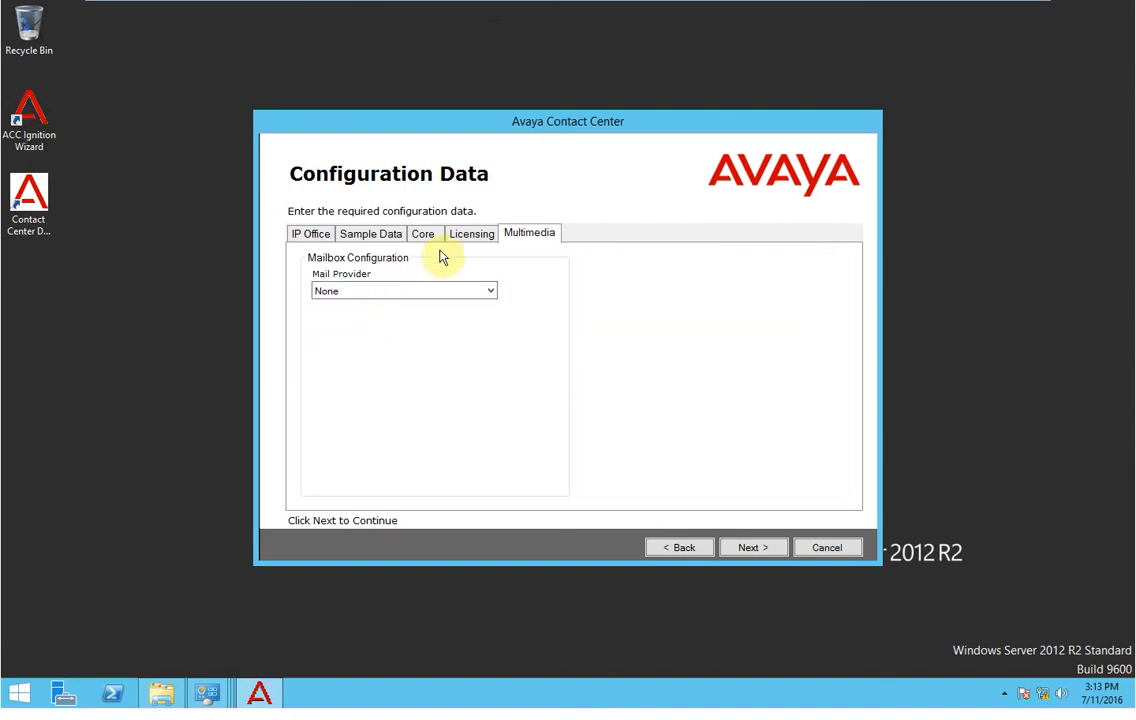
# Recheck the Licensing, Core, Sample Data and IP Office settings, then advance to the ignition summary.
pyautogui.click(455, 236)
pyautogui.click(416, 242)
pyautogui.click(375, 242)
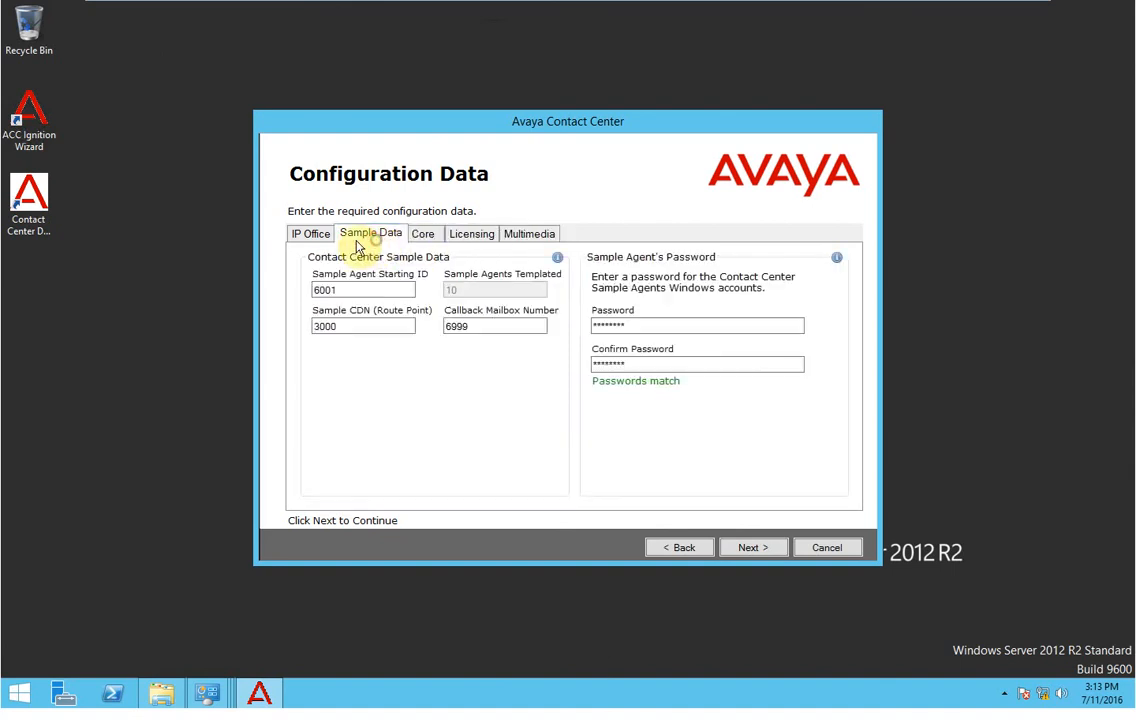
pyautogui.click(307, 244)
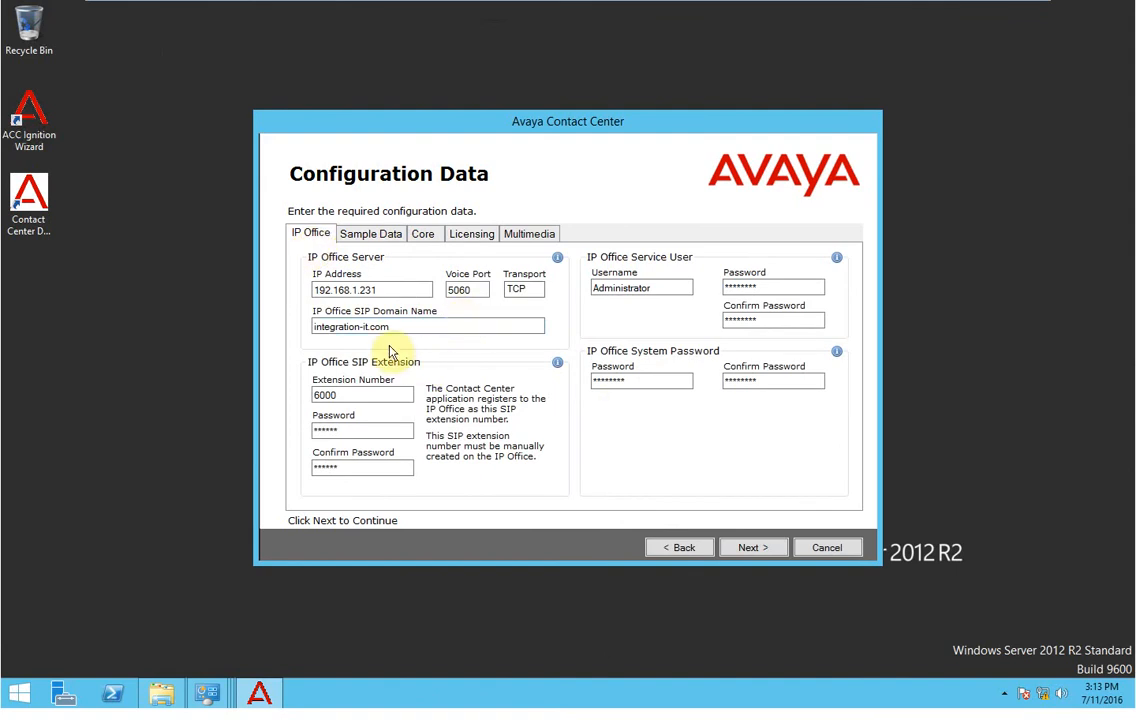
pyautogui.click(740, 547)
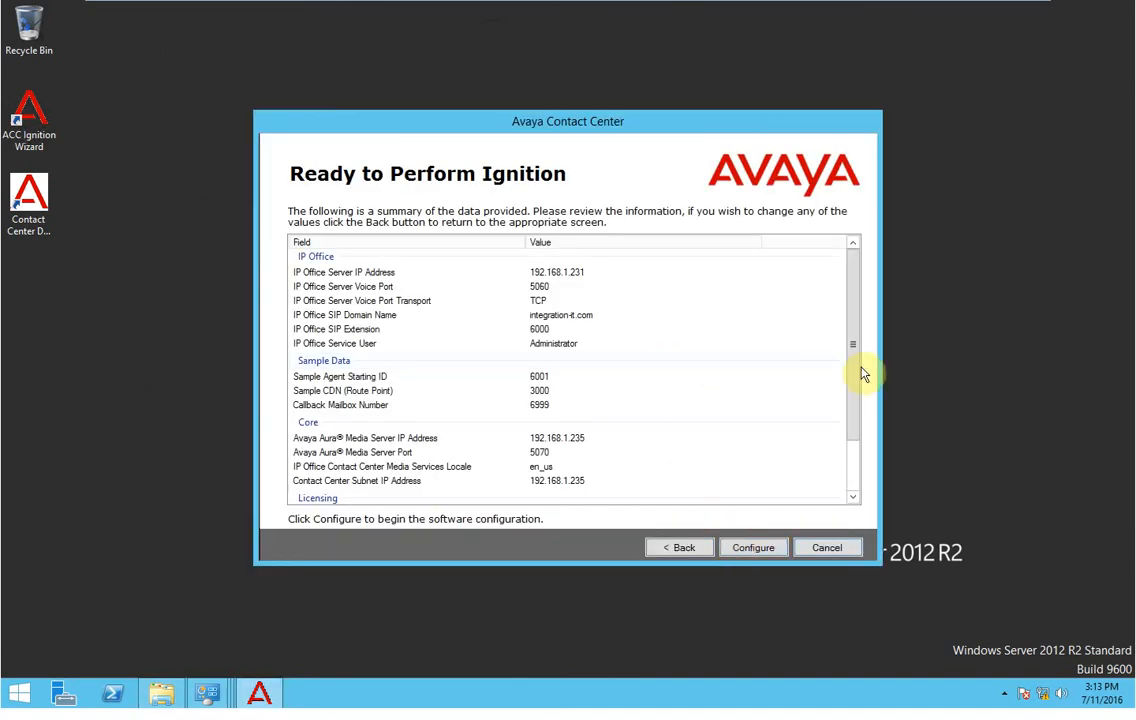
# Start the ignition configuration from the Ready to Perform Ignition summary.
pyautogui.click(755, 548)
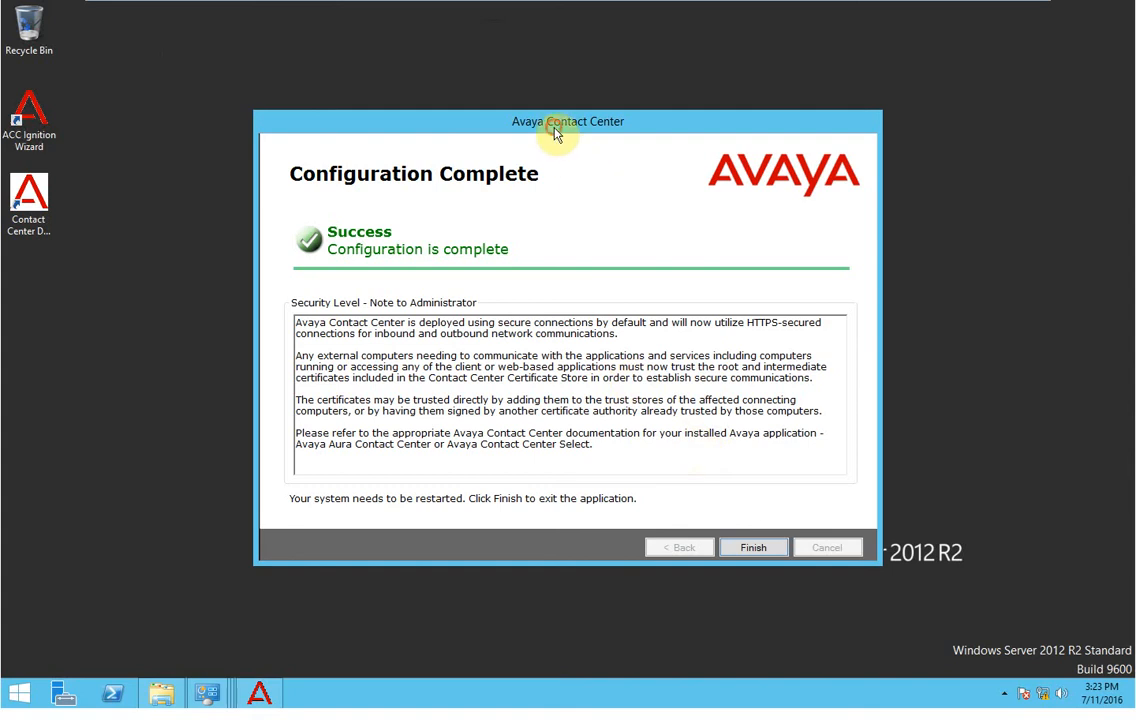
# Finish the completed wizard and accept the required system restart.
pyautogui.moveTo(556, 134); pyautogui.dragTo(553, 101)
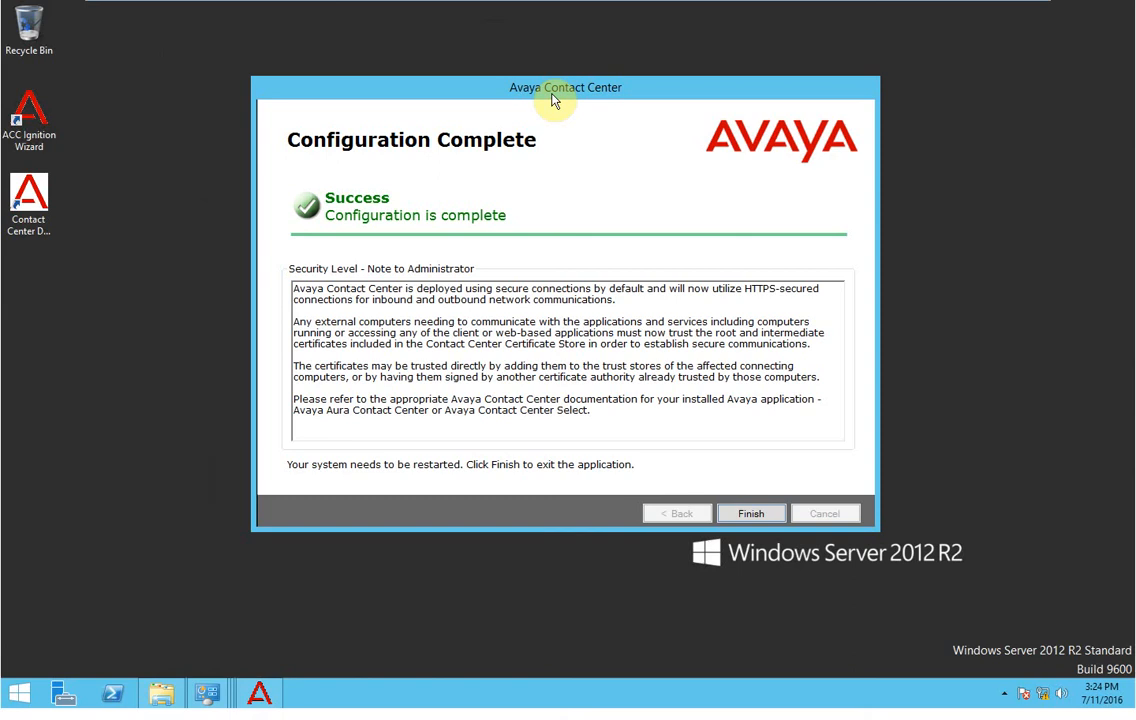
pyautogui.click(757, 515)
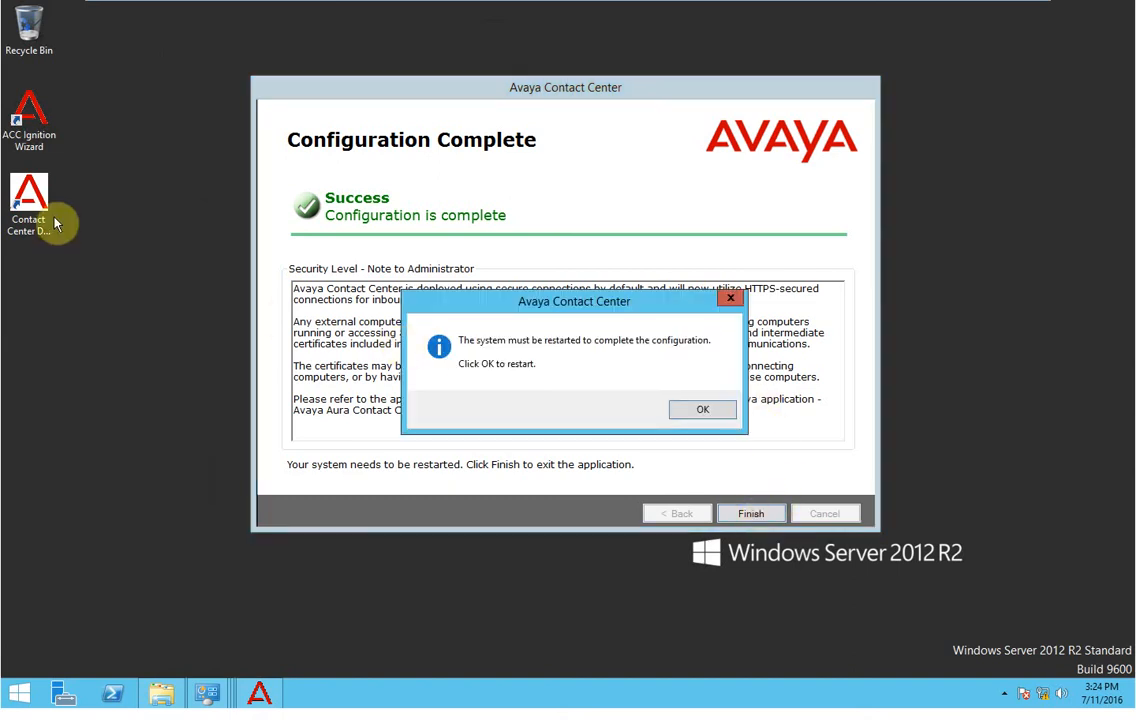
pyautogui.click(700, 408)
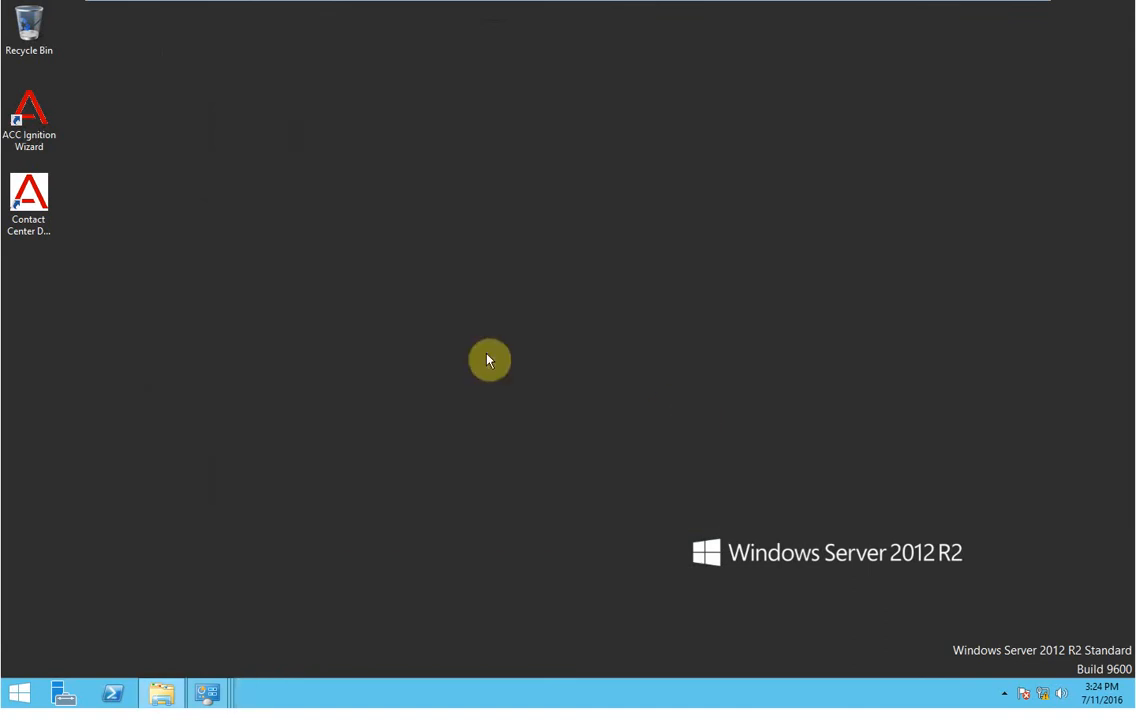